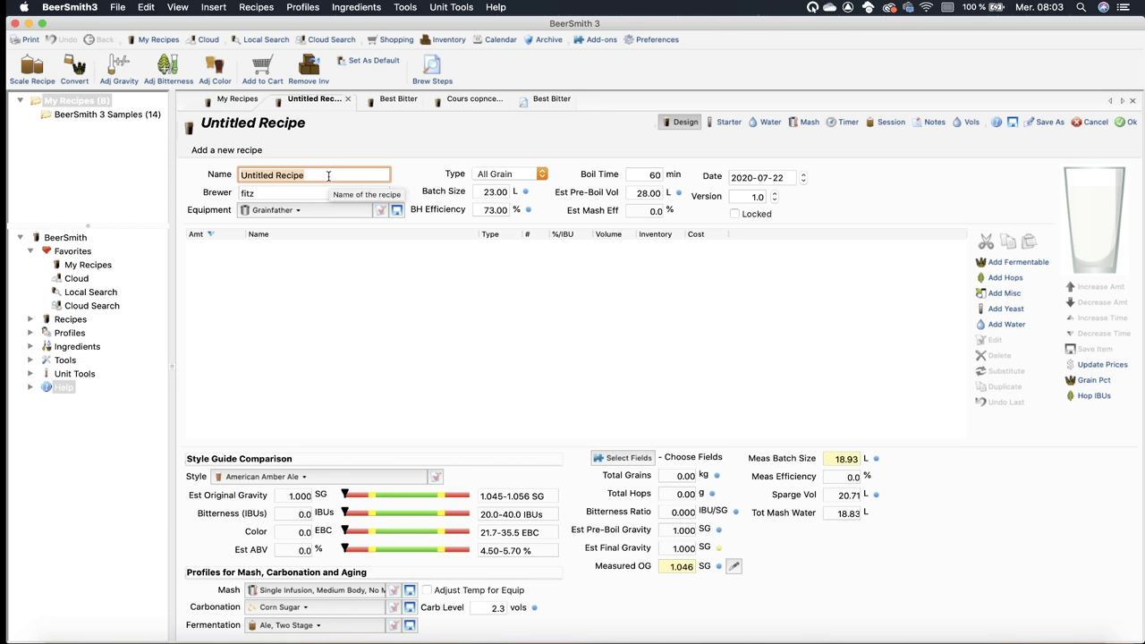
# Step: Name the new recipe "best bitter"
pyautogui.write('best bit')
pyautogui.write('ter')
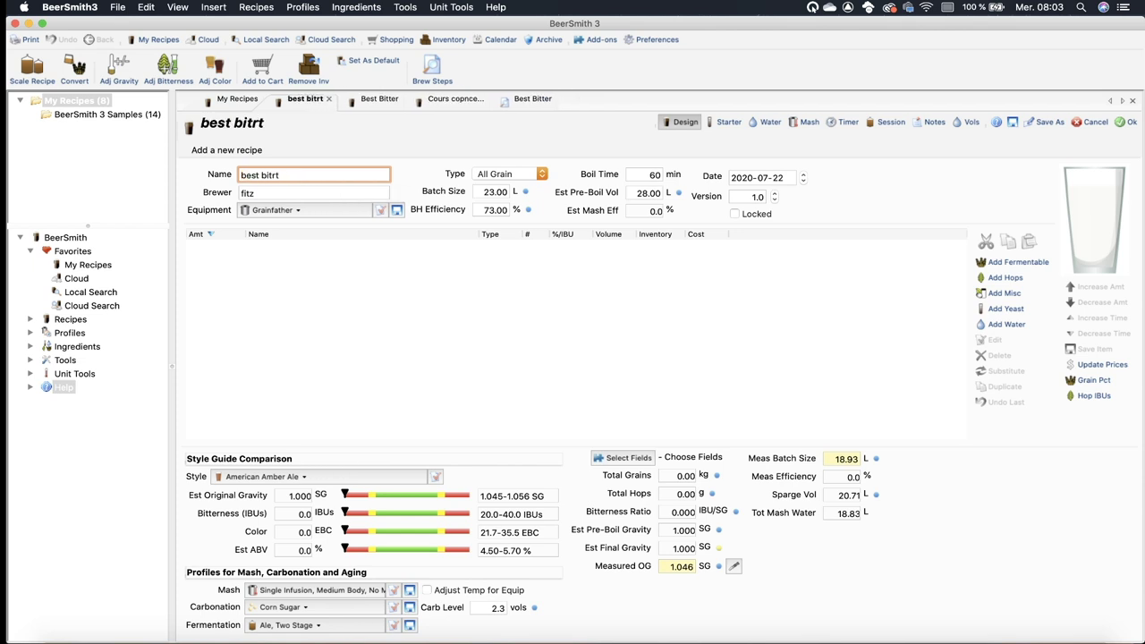
pyautogui.press('BackSpace')
pyautogui.press('BackSpace')
pyautogui.press('BackSpace')
pyautogui.write('ter')
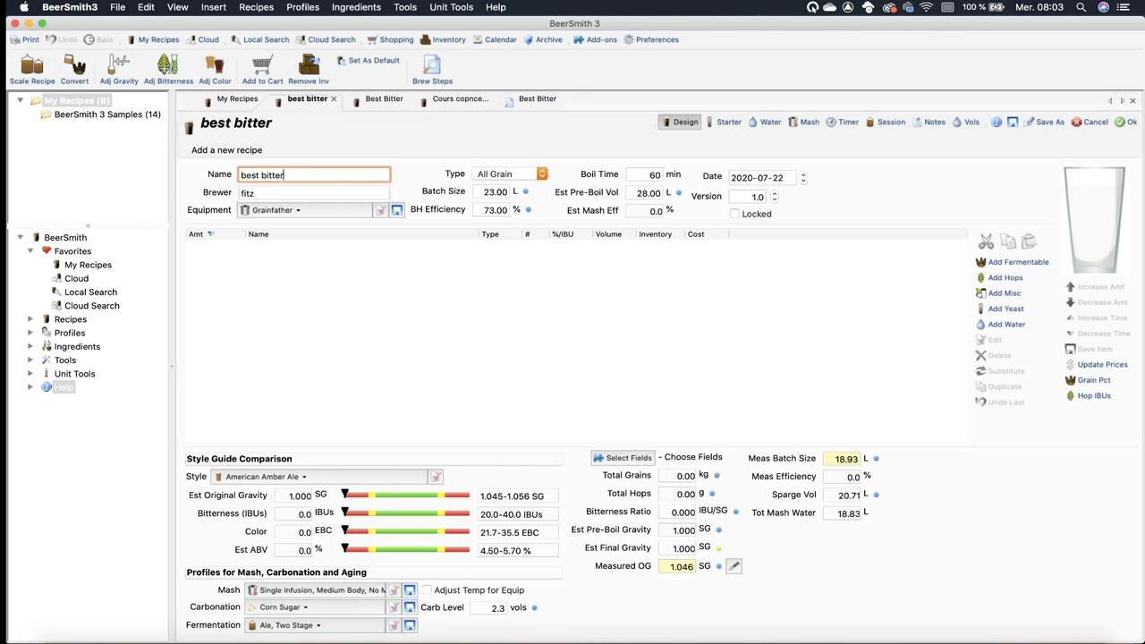
# Step: Check the equipment profiles available for the recipe
pyautogui.click(298, 212)
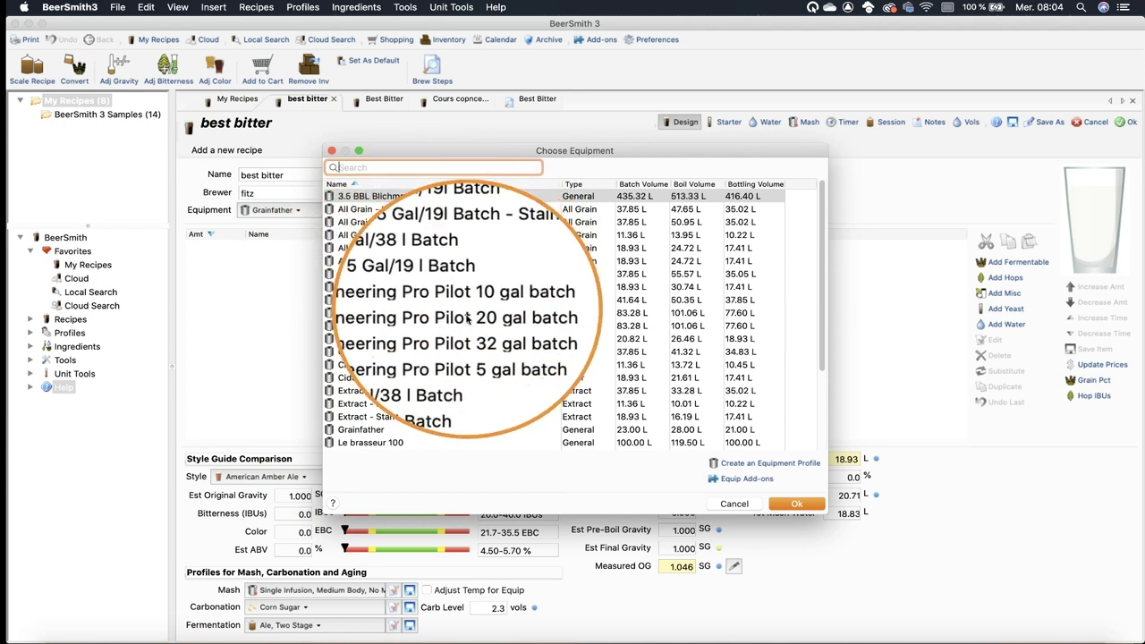
pyautogui.press('Escape')
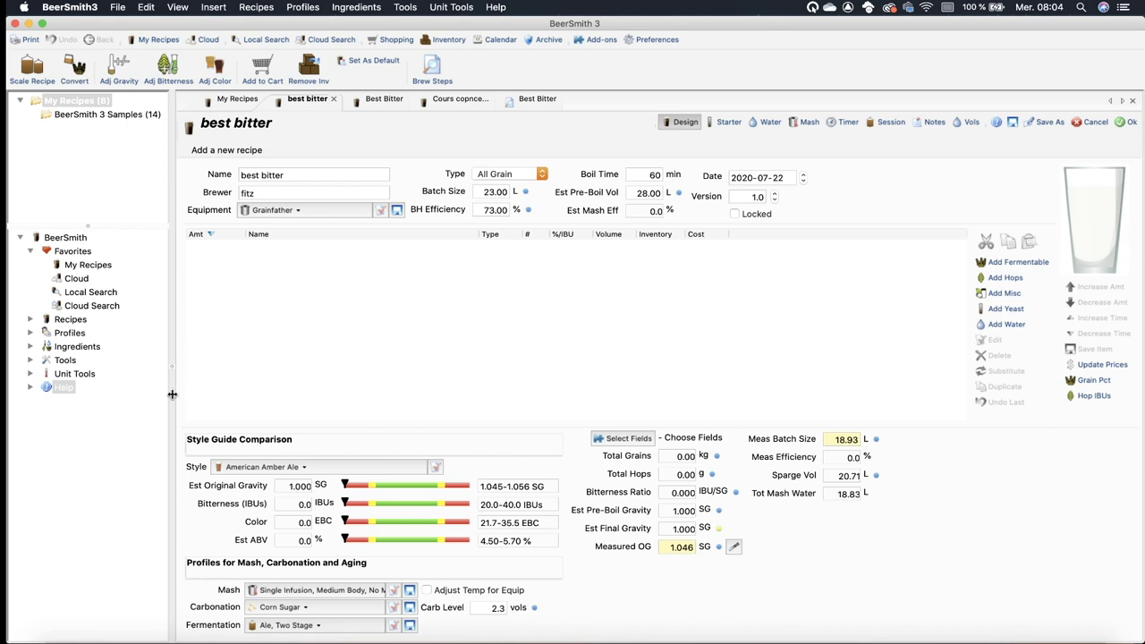
# Step: Set the recipe's beer style to Best Bitter from the BJCP 2015 guide
pyautogui.click(271, 468)
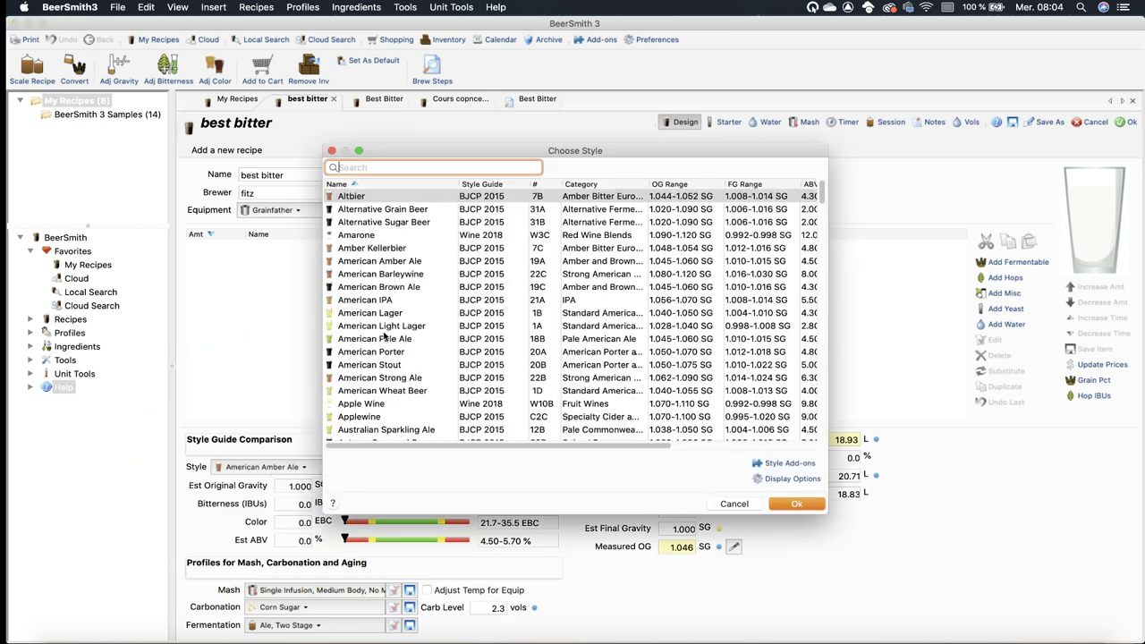
pyautogui.scroll(-8, 380, 334)
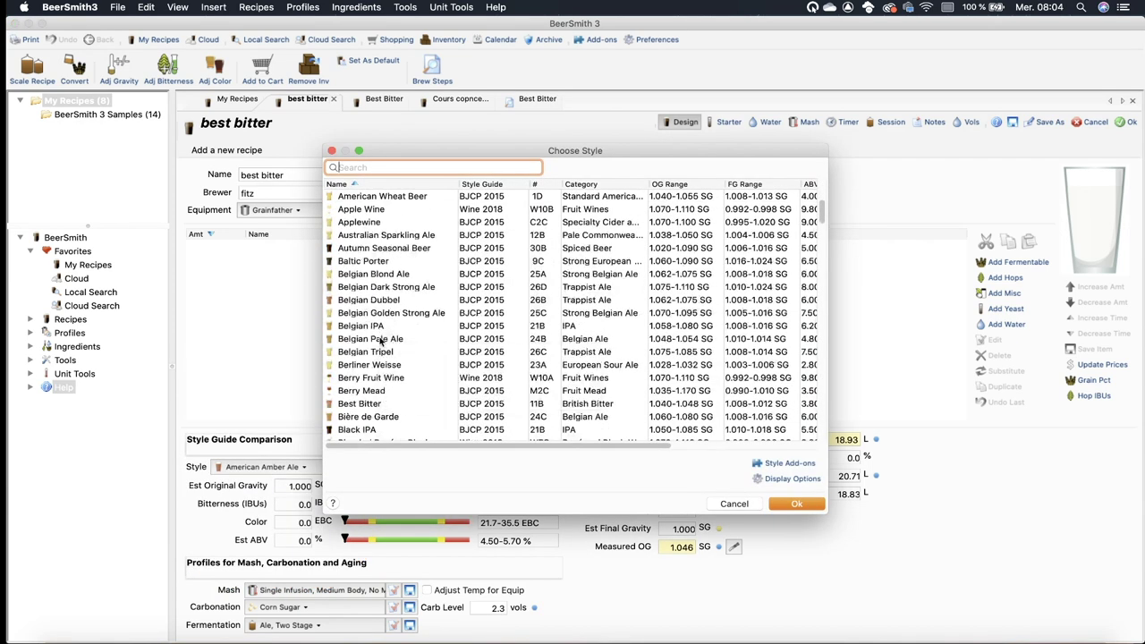
pyautogui.scroll(-1, 375, 363)
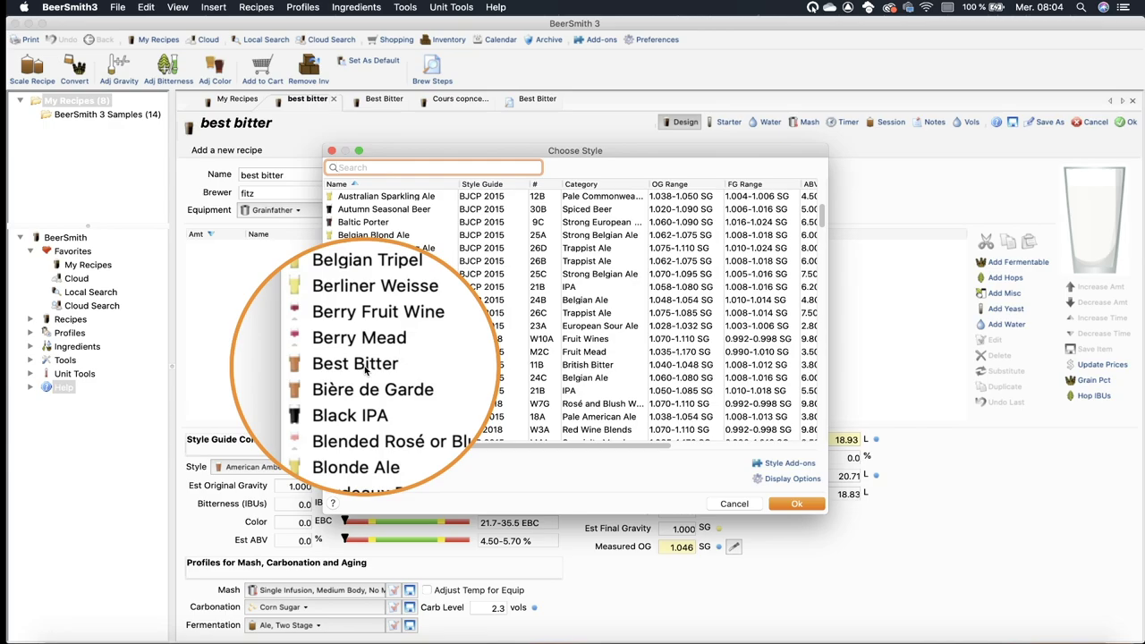
pyautogui.click(365, 365)
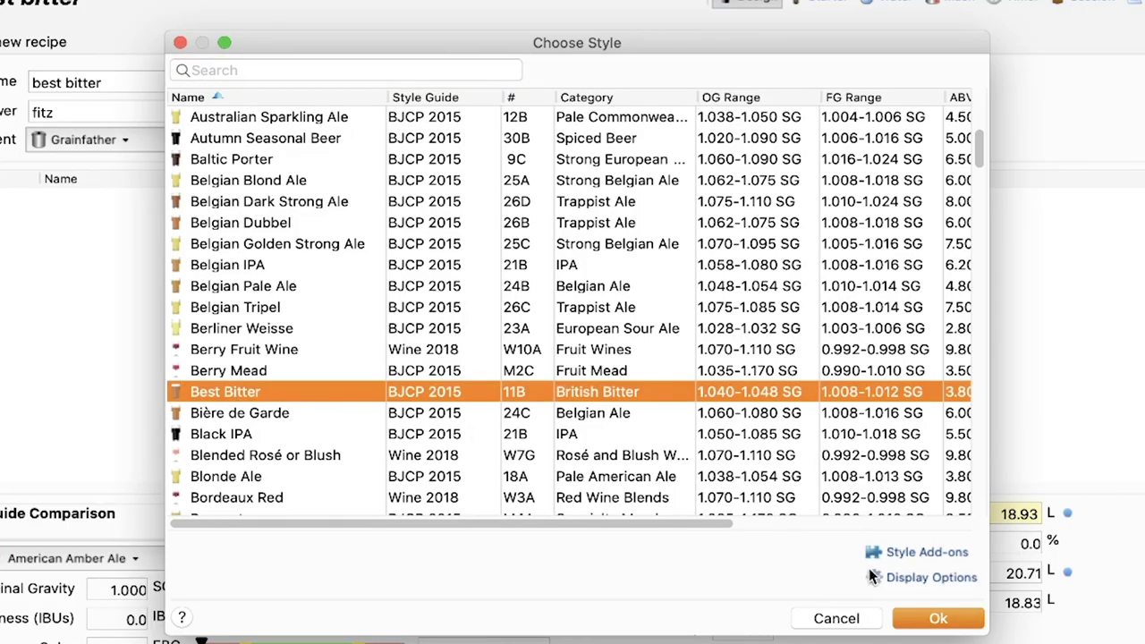
pyautogui.click(939, 618)
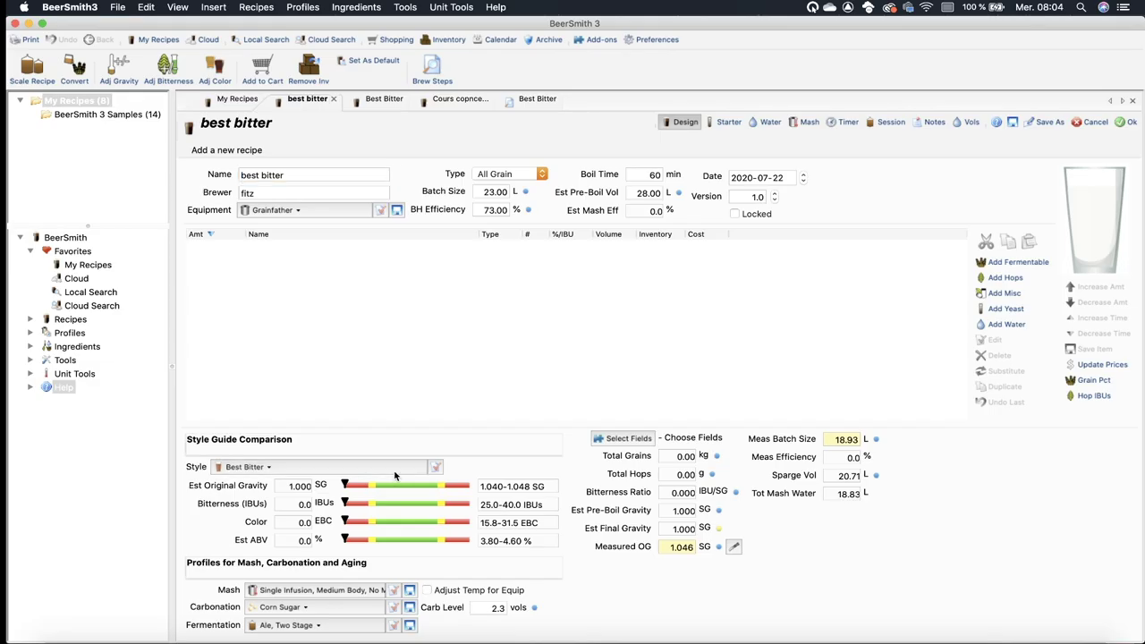
# Step: Review Best Bitter's style guide, number, category and gravity range in the style chooser, plus the recipe's style guide comparison
pyautogui.click(382, 360)
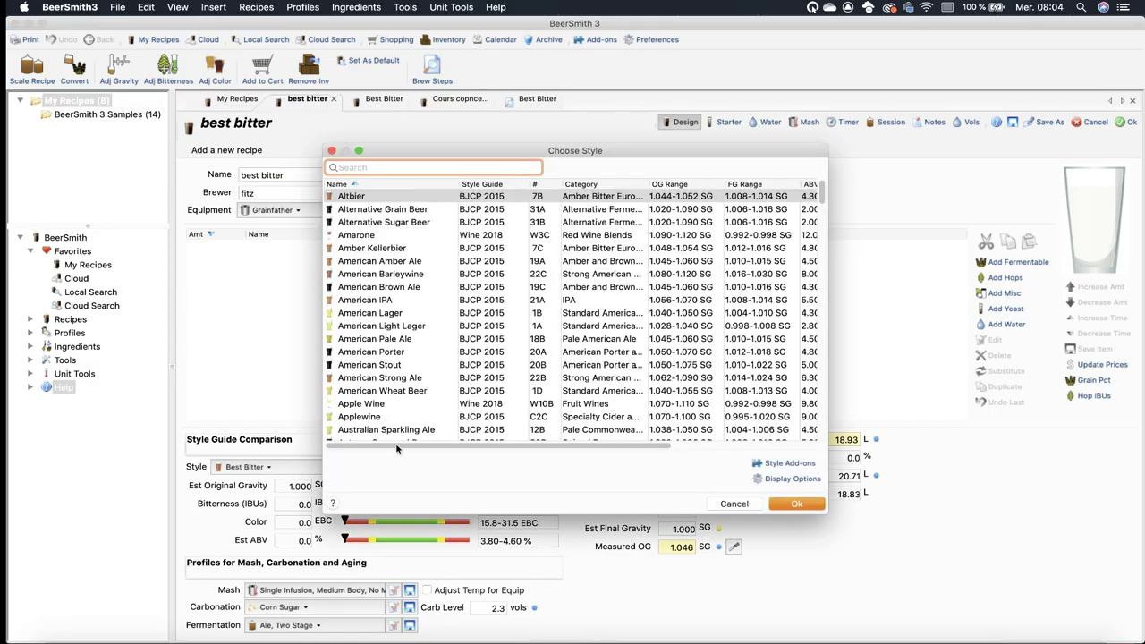
pyautogui.scroll(-6, 367, 403)
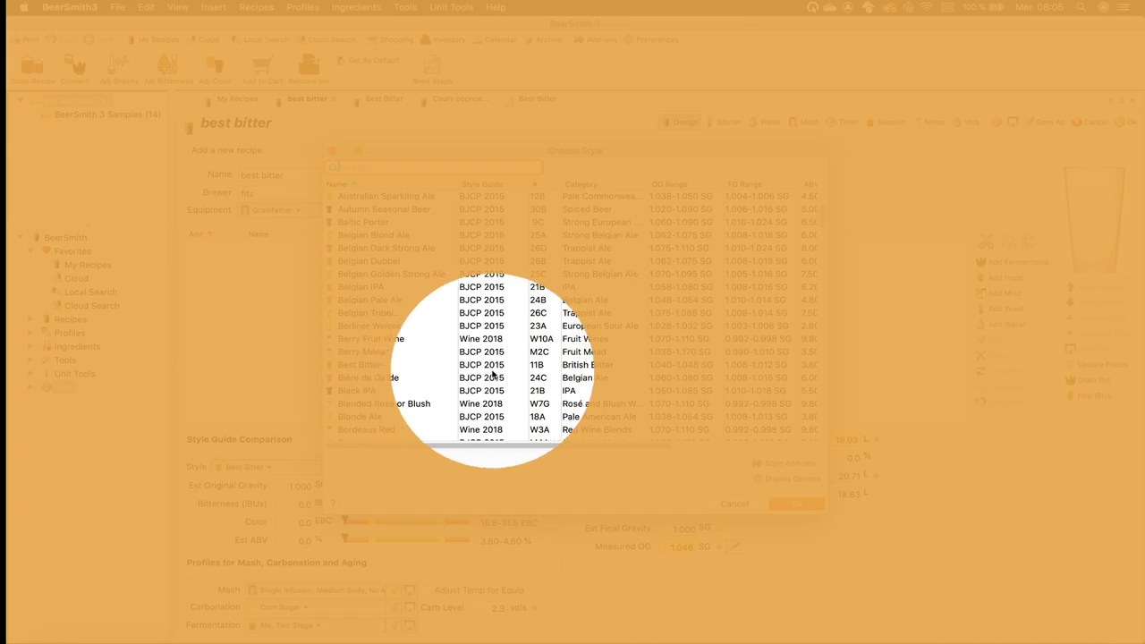
pyautogui.moveTo(551, 369)
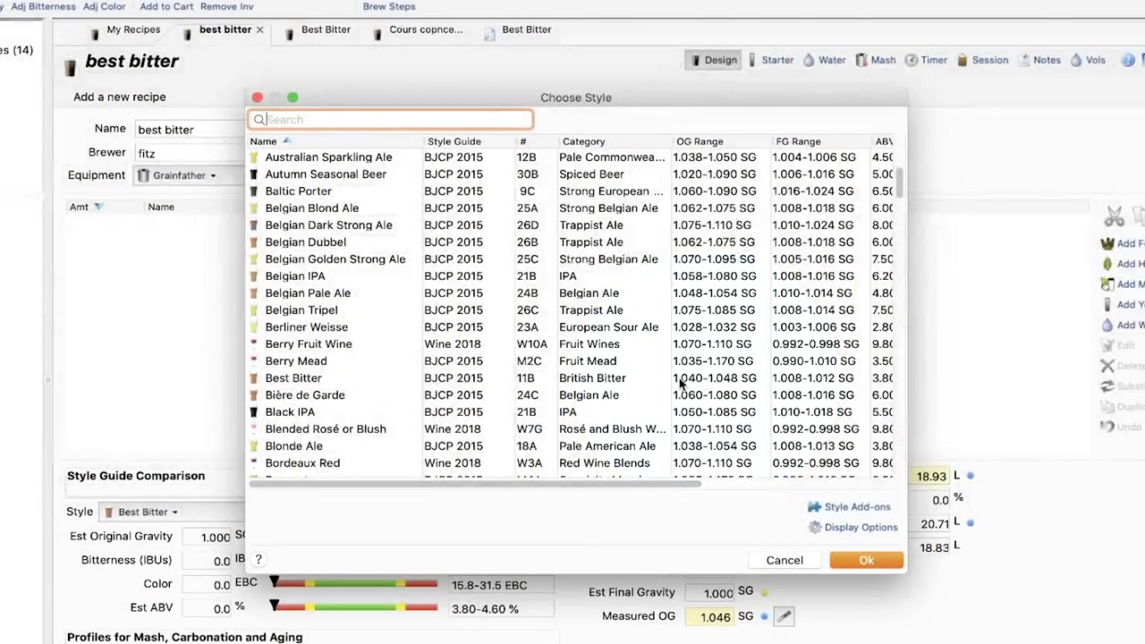
pyautogui.moveTo(688, 379)
pyautogui.mouseDown()
pyautogui.moveTo(673, 374)
pyautogui.moveTo(764, 393)
pyautogui.moveTo(903, 386)
pyautogui.moveTo(678, 377)
pyautogui.mouseUp()
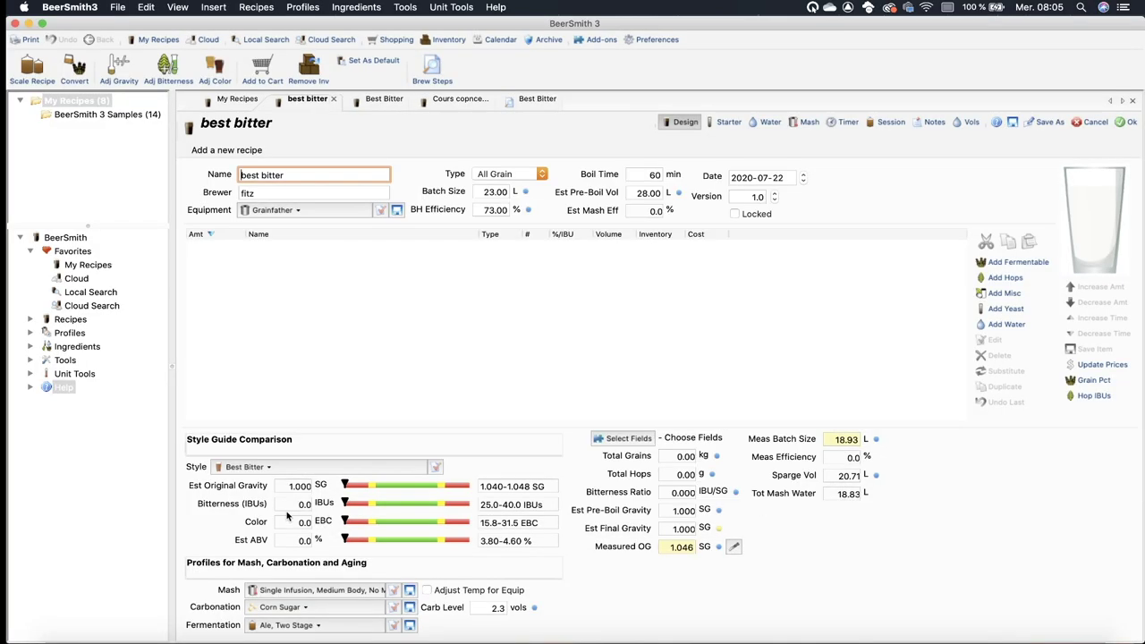
pyautogui.moveTo(301, 466)
pyautogui.mouseDown()
pyautogui.moveTo(206, 469)
pyautogui.moveTo(233, 543)
pyautogui.moveTo(521, 563)
pyautogui.moveTo(505, 472)
pyautogui.moveTo(252, 467)
pyautogui.moveTo(179, 523)
pyautogui.moveTo(564, 564)
pyautogui.moveTo(417, 458)
pyautogui.moveTo(207, 482)
pyautogui.mouseUp()
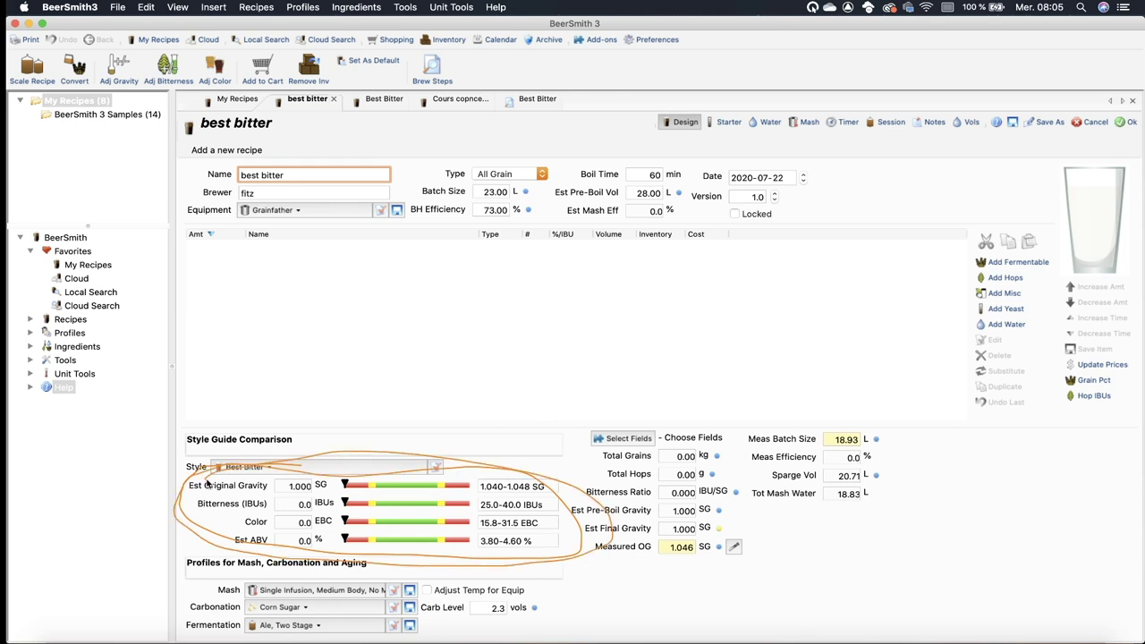
pyautogui.press('Escape')
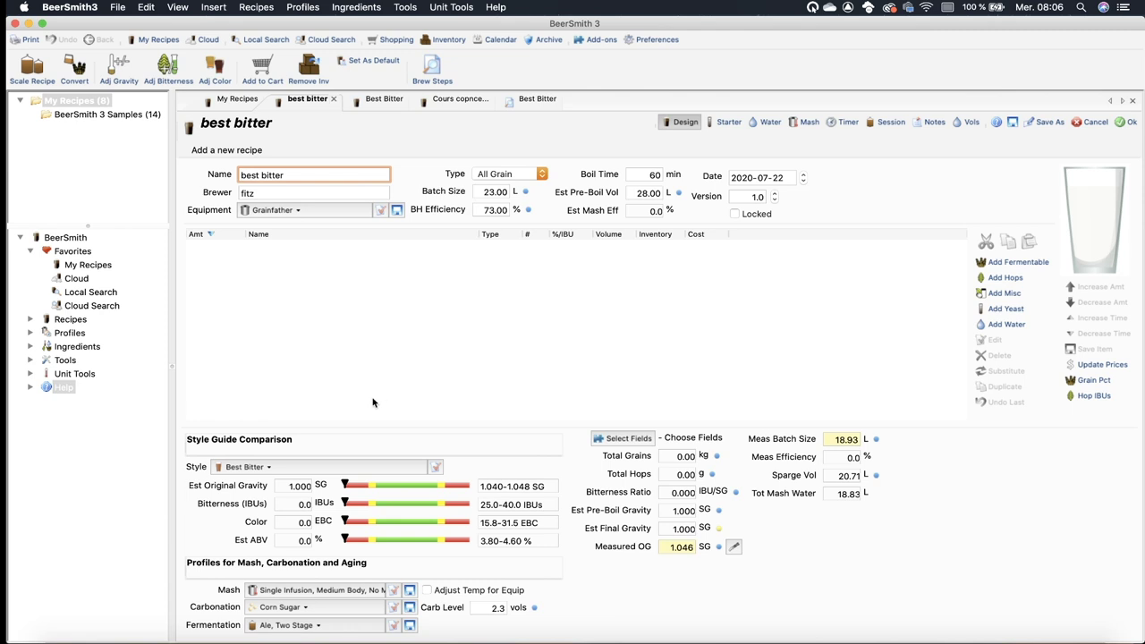
# Step: Open the beer style profiles and read the Best Bitter entry's description, profile and typical ingredients
pyautogui.click(317, 11)
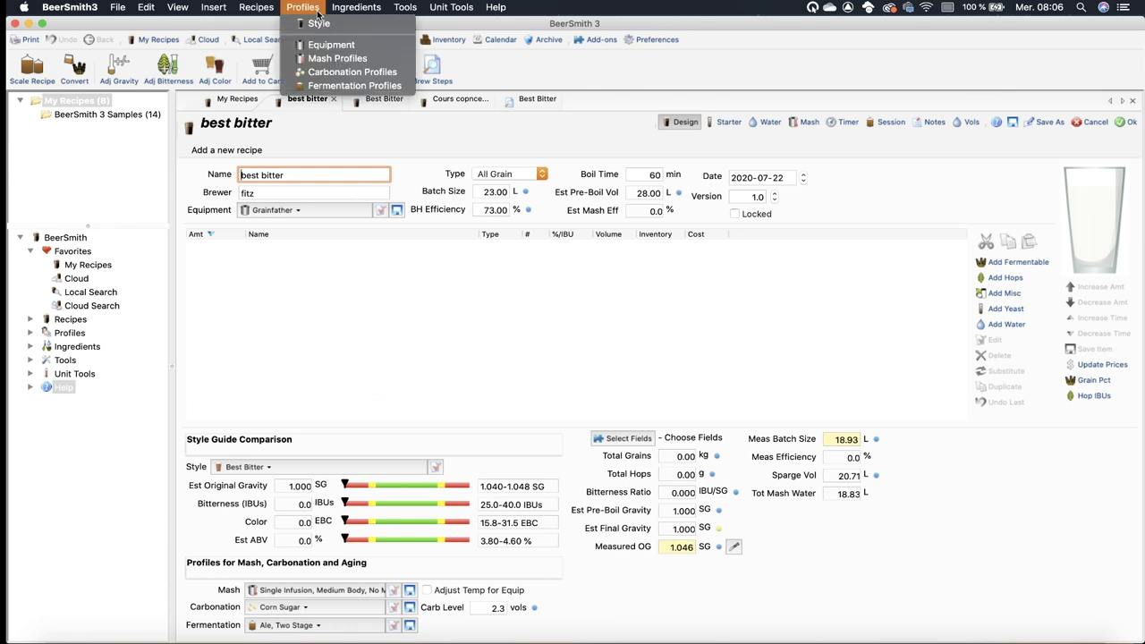
pyautogui.moveTo(356, 15)
pyautogui.moveTo(398, 12)
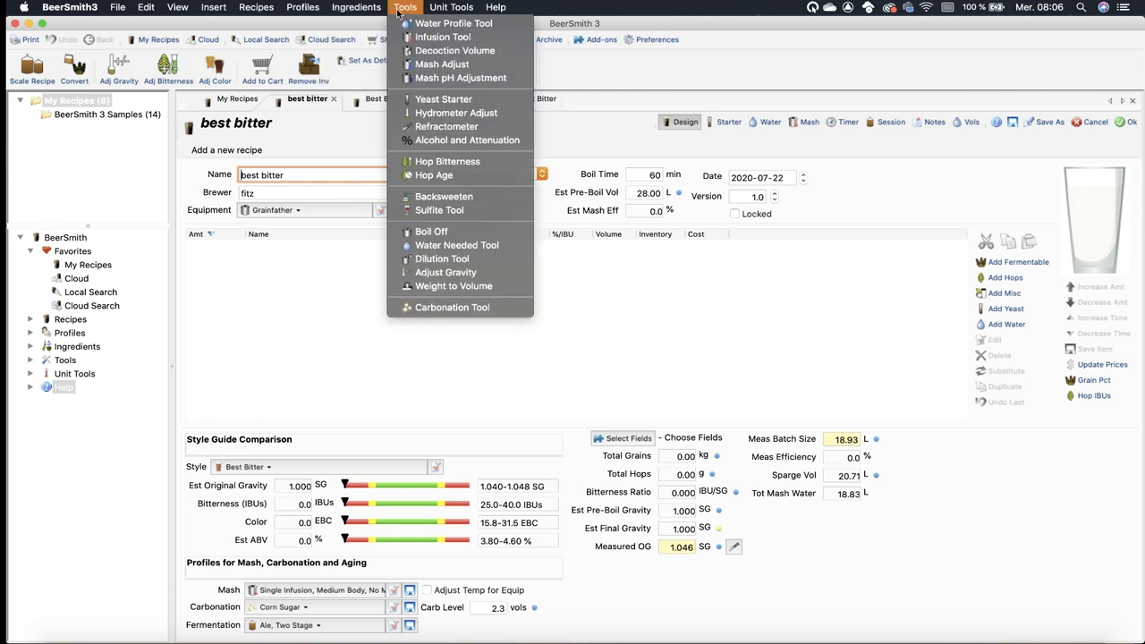
pyautogui.moveTo(439, 11)
pyautogui.moveTo(305, 8)
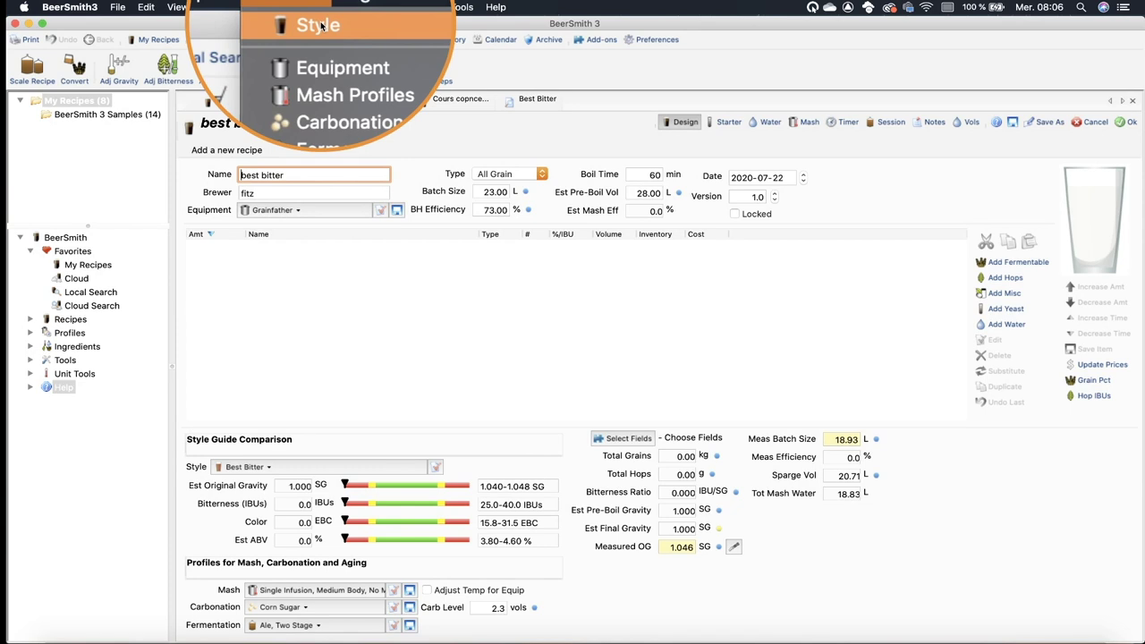
pyautogui.click(320, 27)
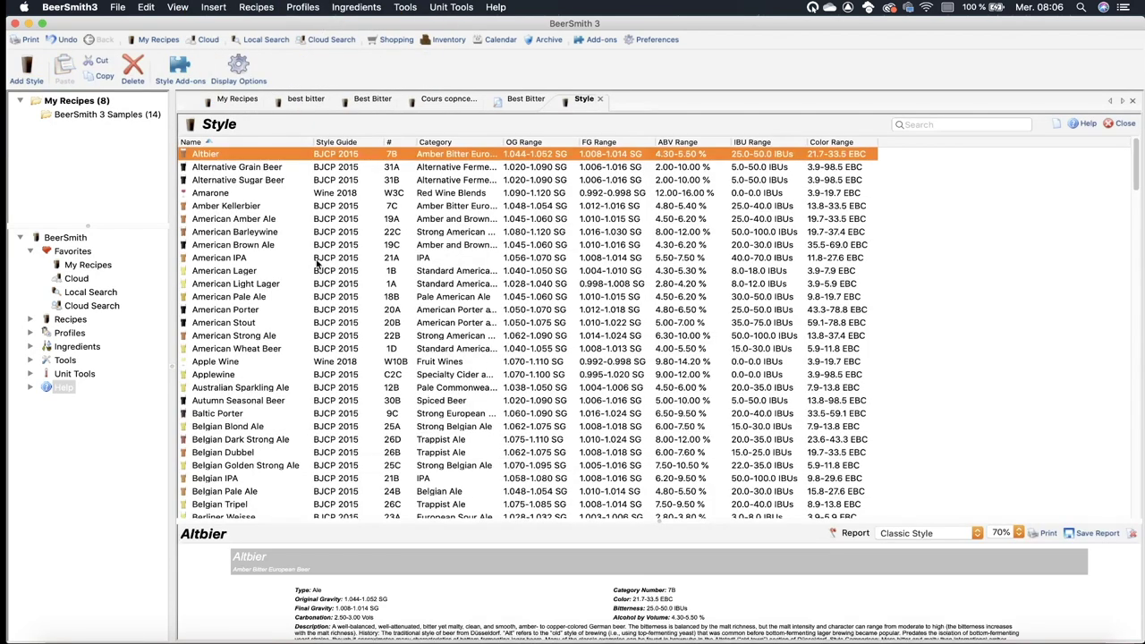
pyautogui.scroll(-3, 300, 305)
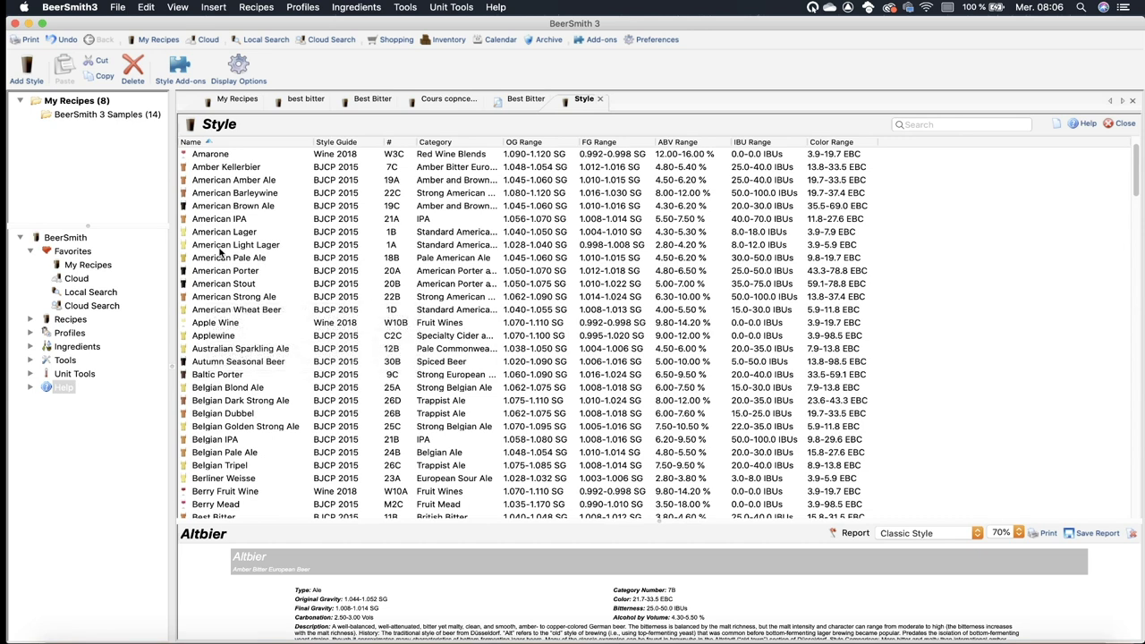
pyautogui.scroll(3, 224, 255)
pyautogui.scroll(-10, 229, 295)
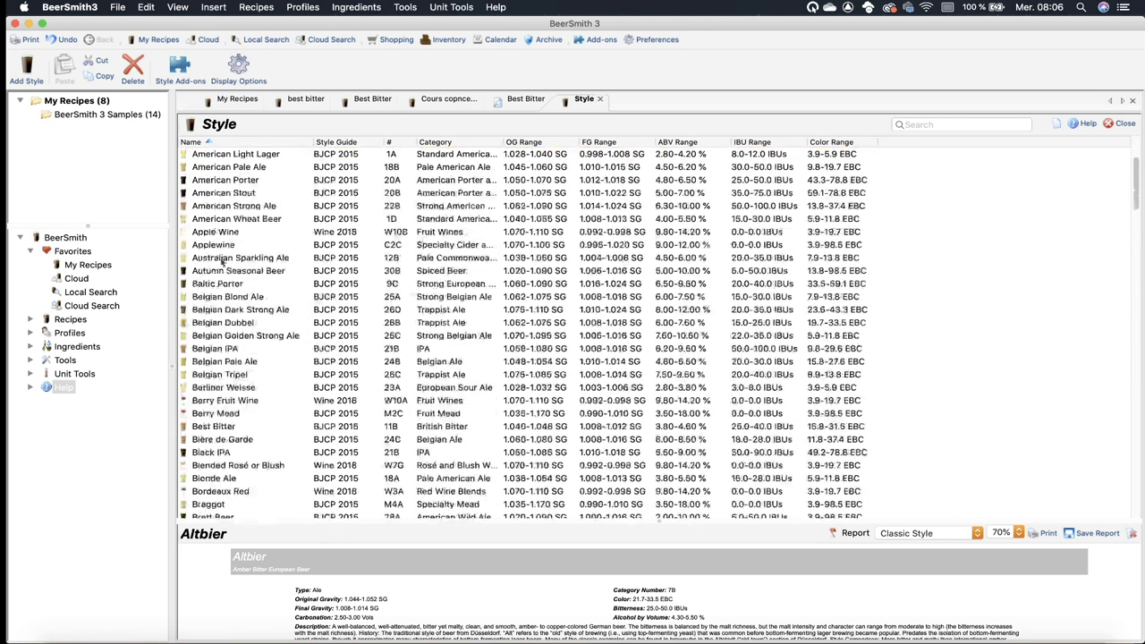
pyautogui.click(224, 427)
pyautogui.doubleClick(238, 429)
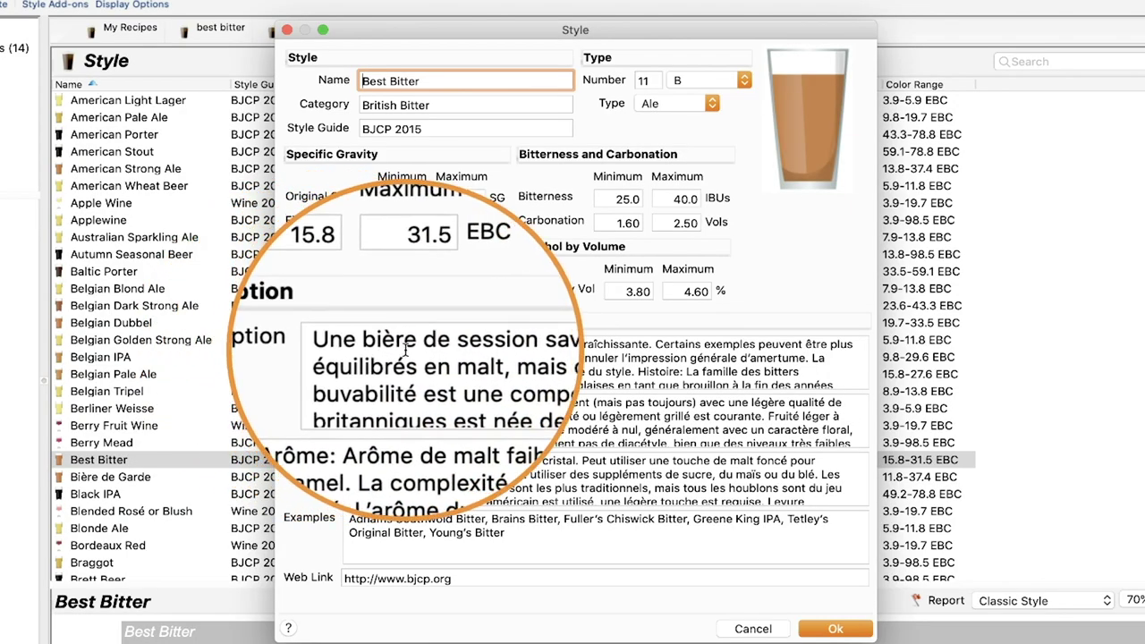
pyautogui.scroll(-1, 512, 356)
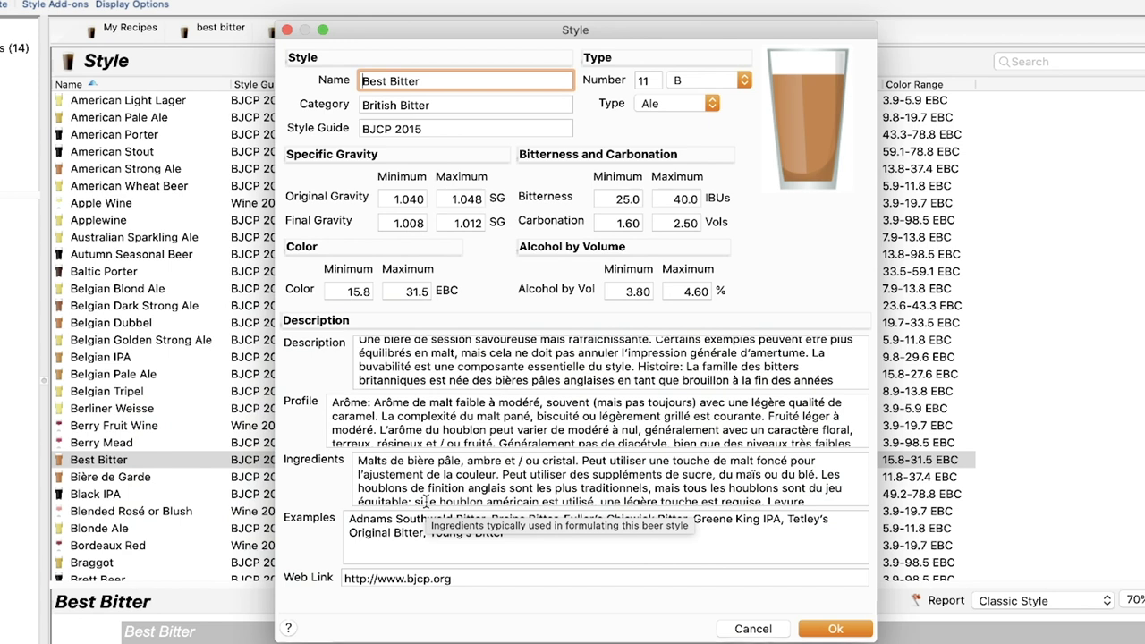
pyautogui.scroll(-2, 403, 358)
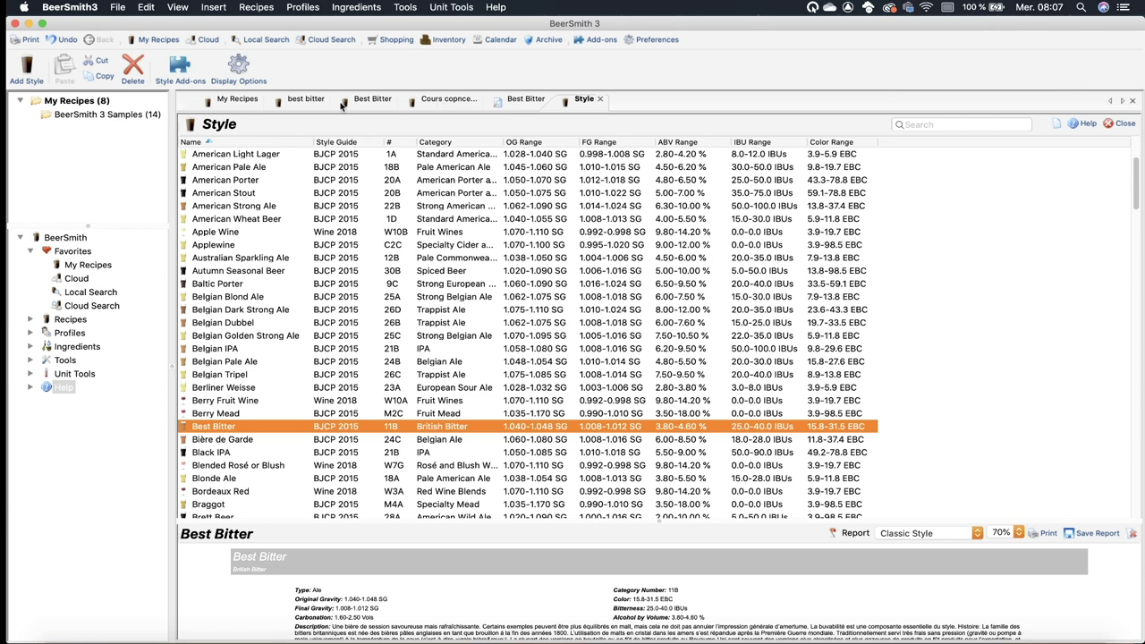
# Step: Return to the best bitter recipe and add 1.00 kg of Pale Malt, Golden Promise (Thomas Fawcett) as a mash fermentable
pyautogui.click(306, 100)
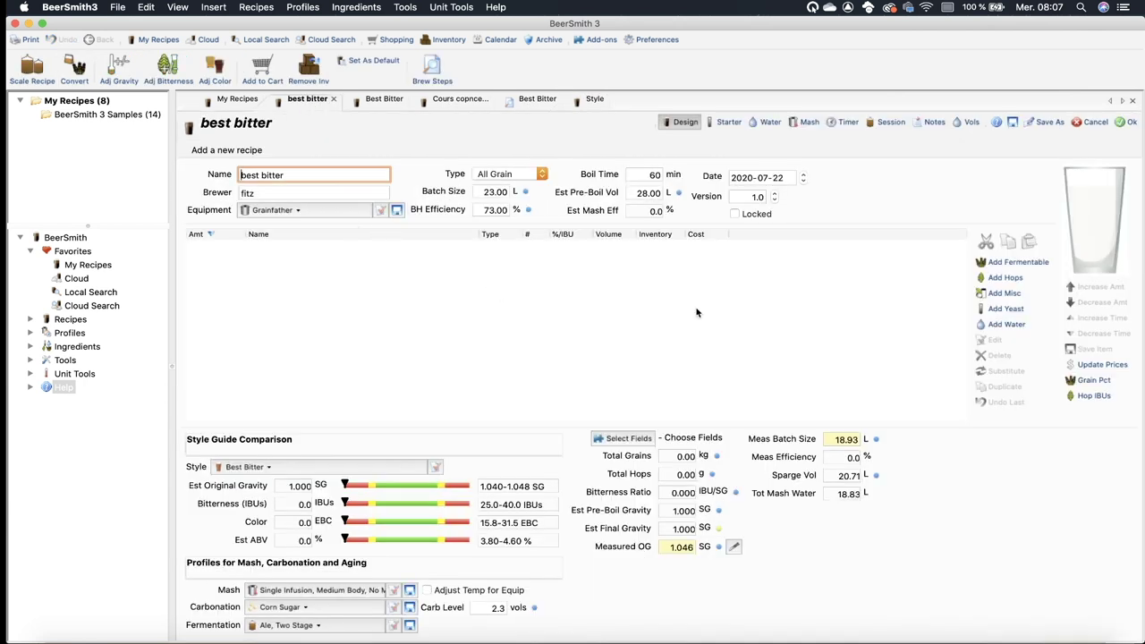
pyautogui.click(1002, 263)
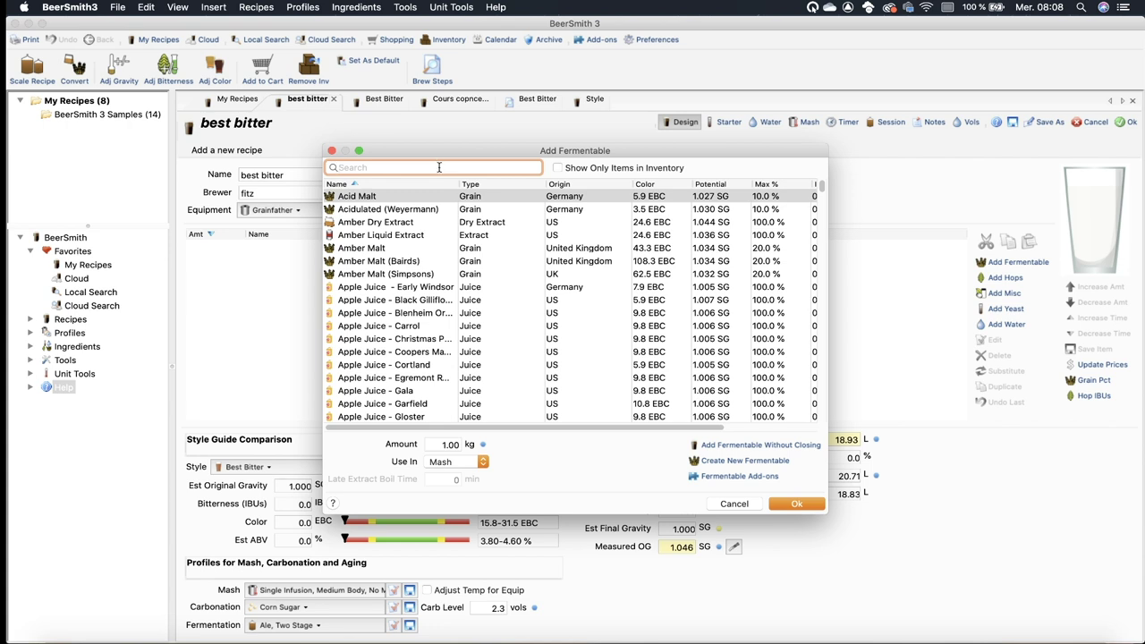
pyautogui.write('gol')
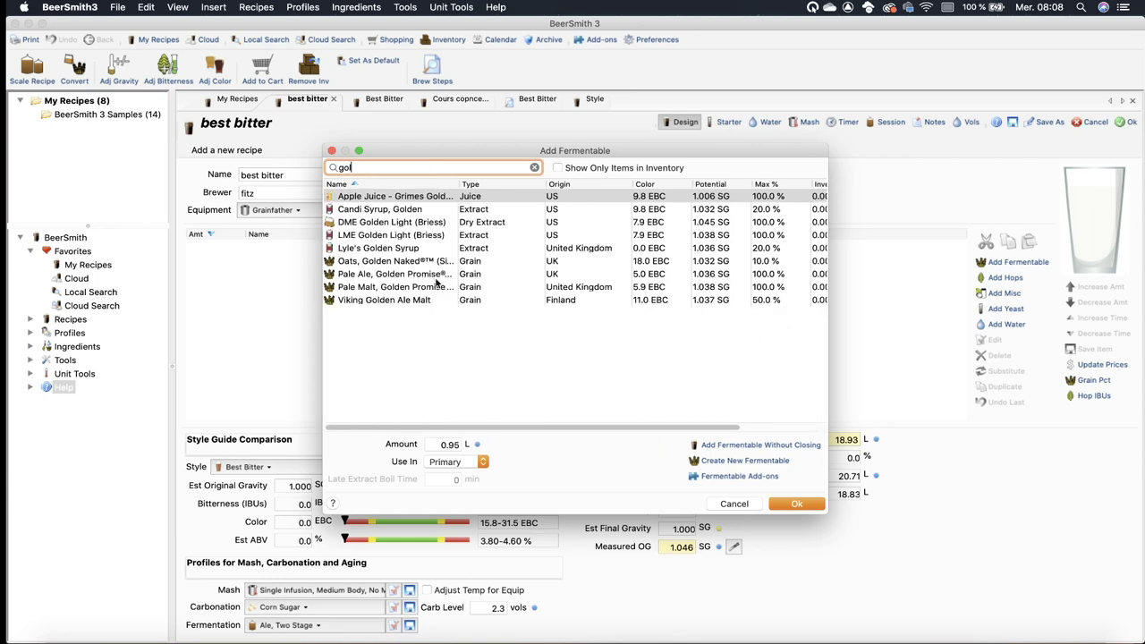
pyautogui.click(399, 288)
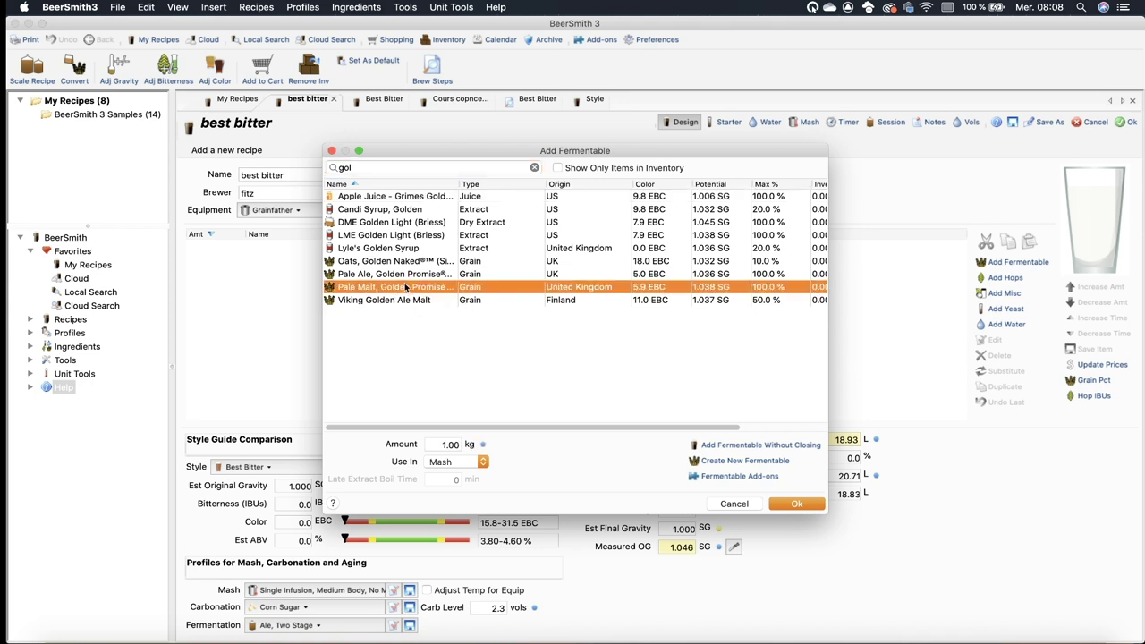
pyautogui.moveTo(457, 183); pyautogui.dragTo(534, 183)
pyautogui.hscroll(-2, 531, 295)
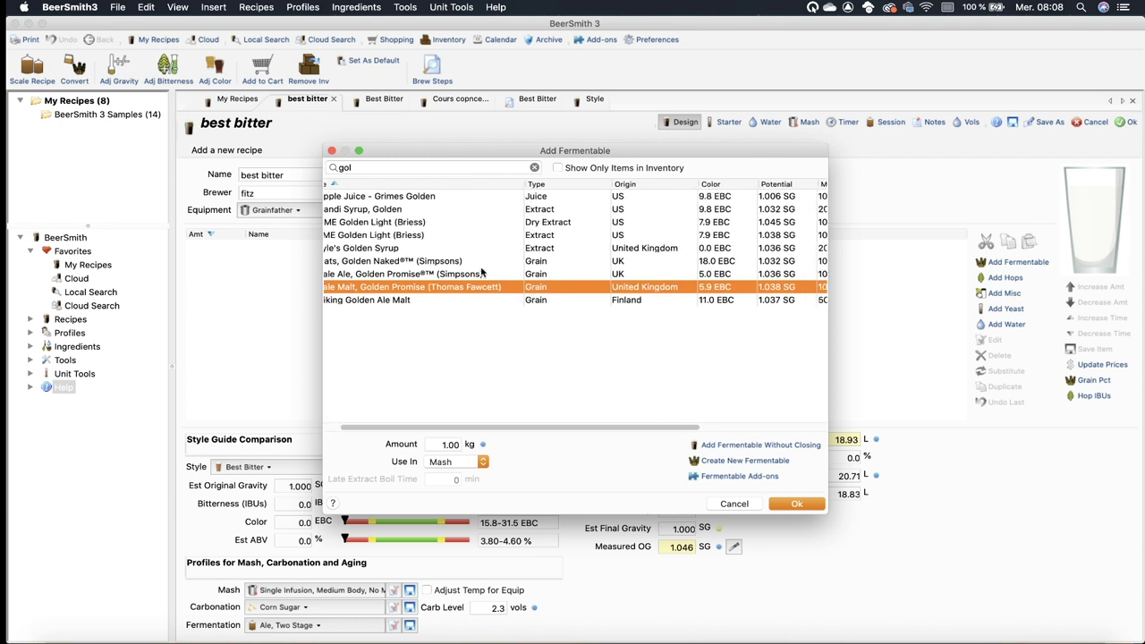
pyautogui.doubleClick(386, 287)
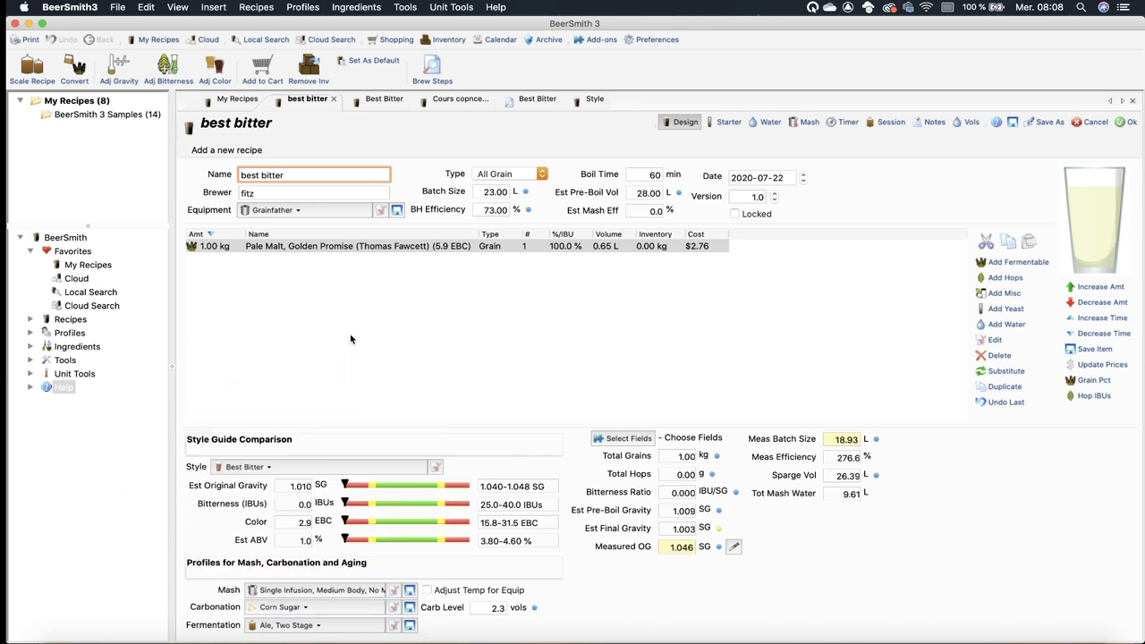
# Step: Set the Pale Malt, Golden Promise amount to 3 kg
pyautogui.doubleClick(264, 251)
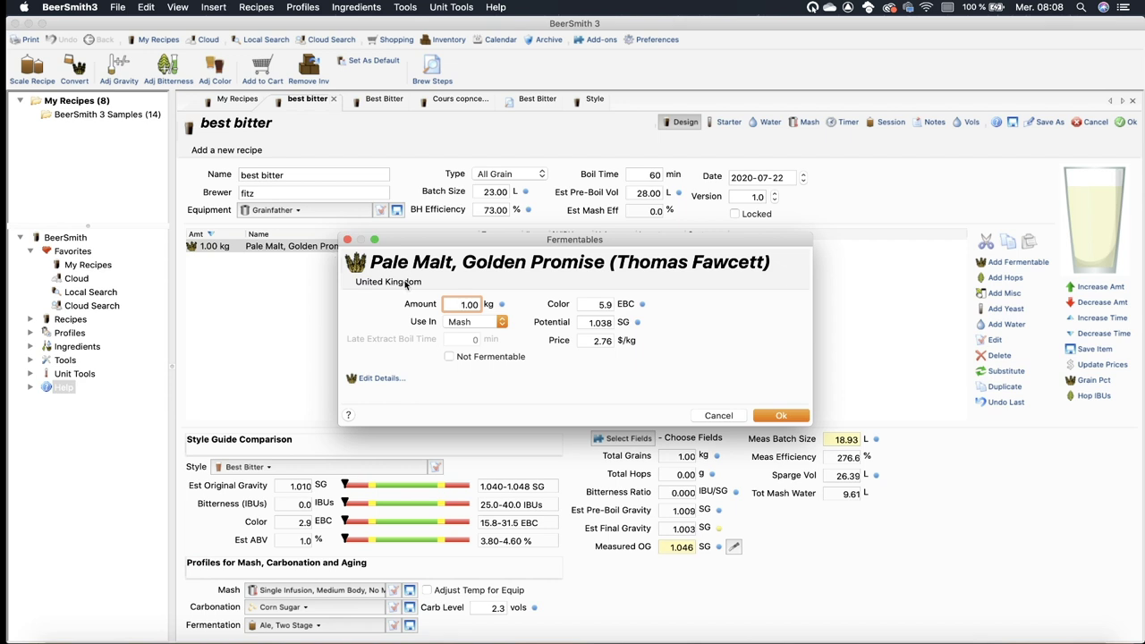
pyautogui.moveTo(460, 304); pyautogui.dragTo(487, 307)
pyautogui.write('3')
pyautogui.click(777, 416)
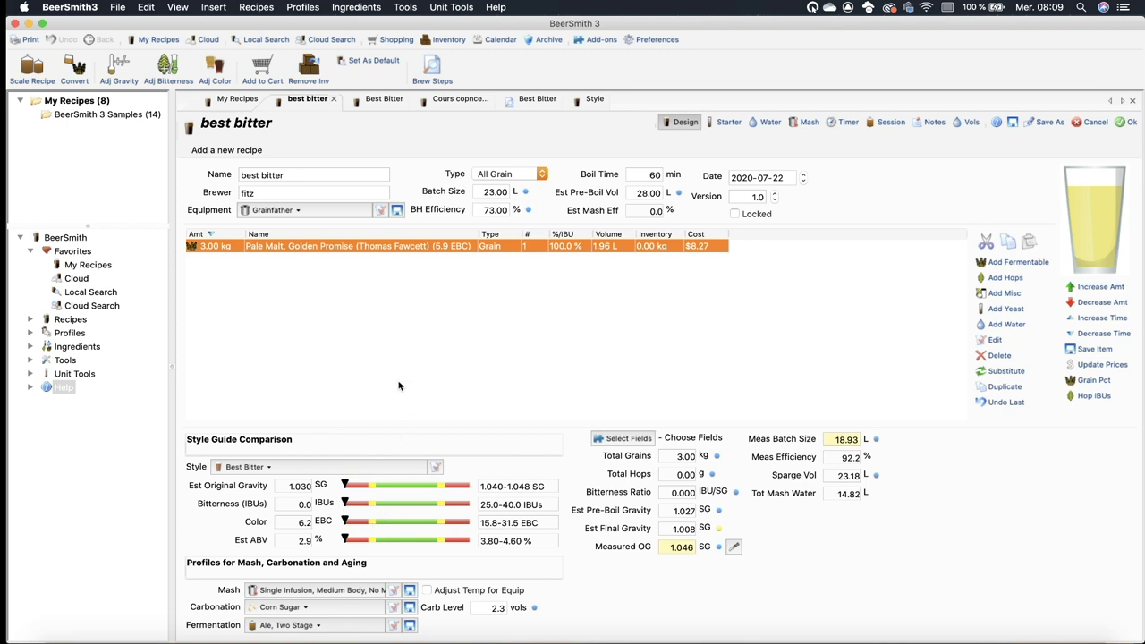
# Step: Add 1.00 kg of Amber Malt (Bairds) to the recipe as a mash fermentable
pyautogui.click(1005, 262)
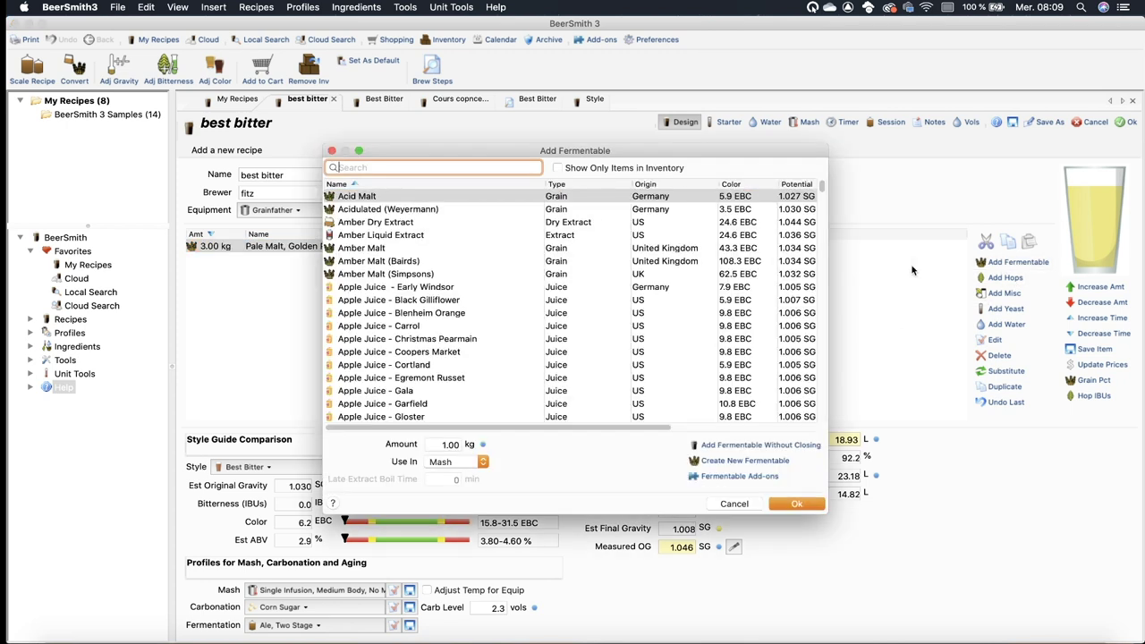
pyautogui.click(407, 260)
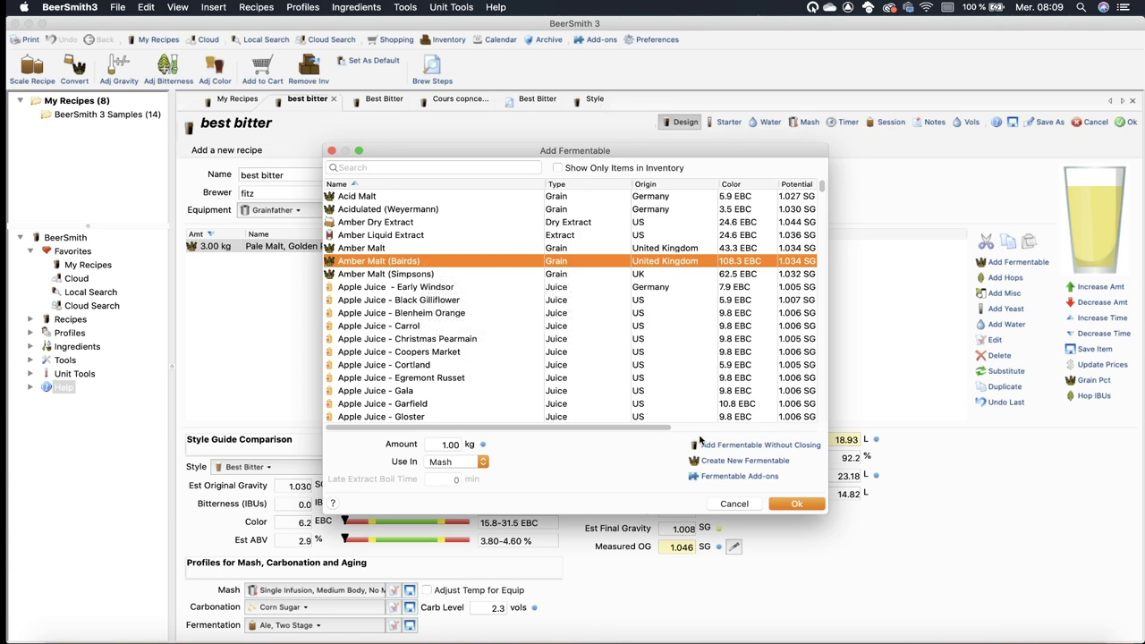
pyautogui.click(792, 504)
# Step: Open the Best Bitter style profile and review its colour, gravity, bitterness and ingredient guidelines
pyautogui.click(597, 100)
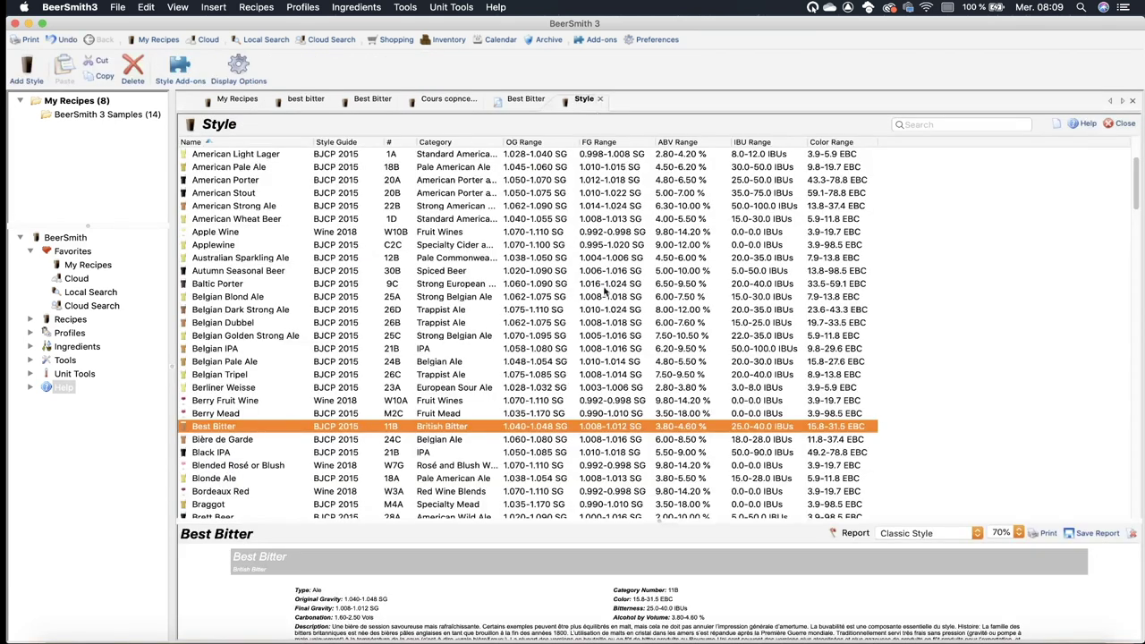
pyautogui.doubleClick(289, 426)
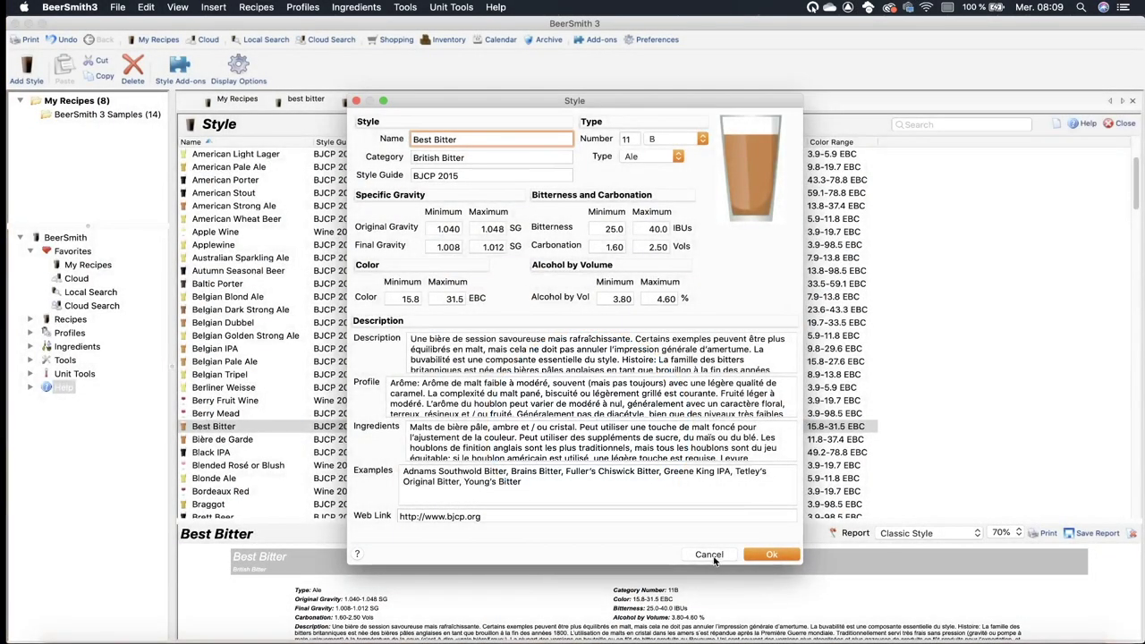
pyautogui.click(715, 554)
# Step: Return to the best bitter recipe and set the Amber Malt (Bairds) amount to 0.5 kg
pyautogui.click(309, 99)
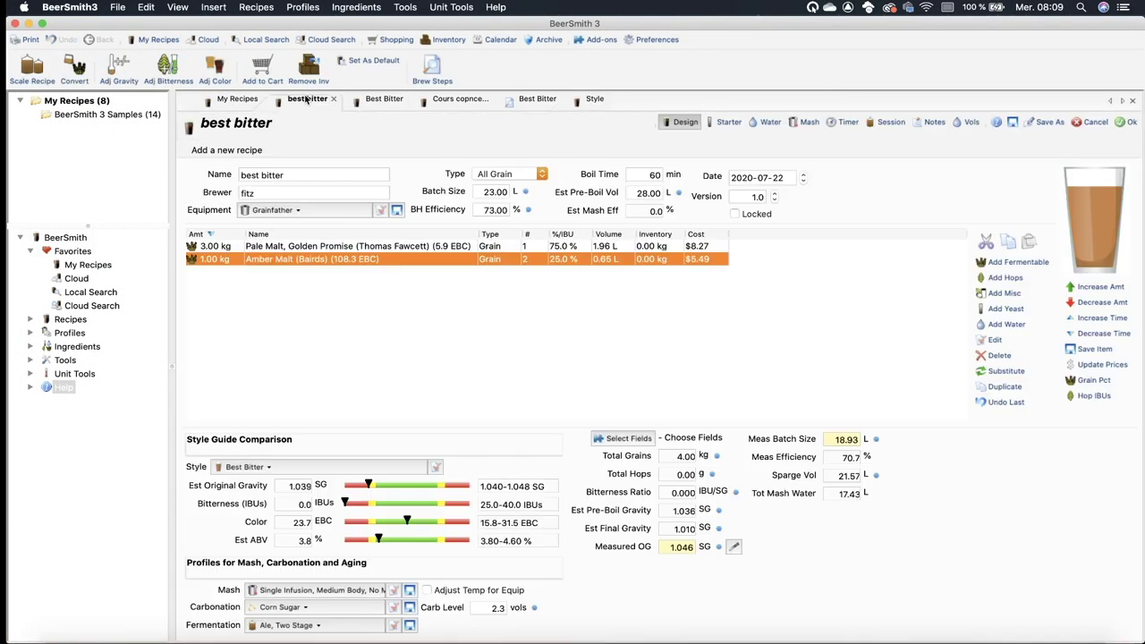
pyautogui.doubleClick(376, 260)
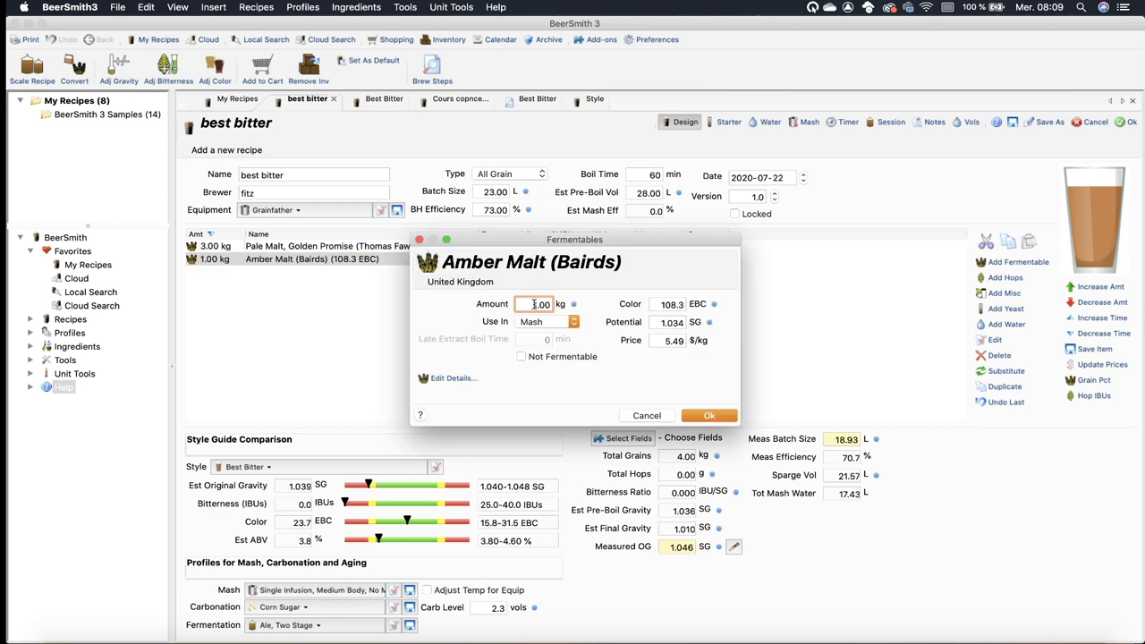
pyautogui.write('.5')
pyautogui.click(725, 424)
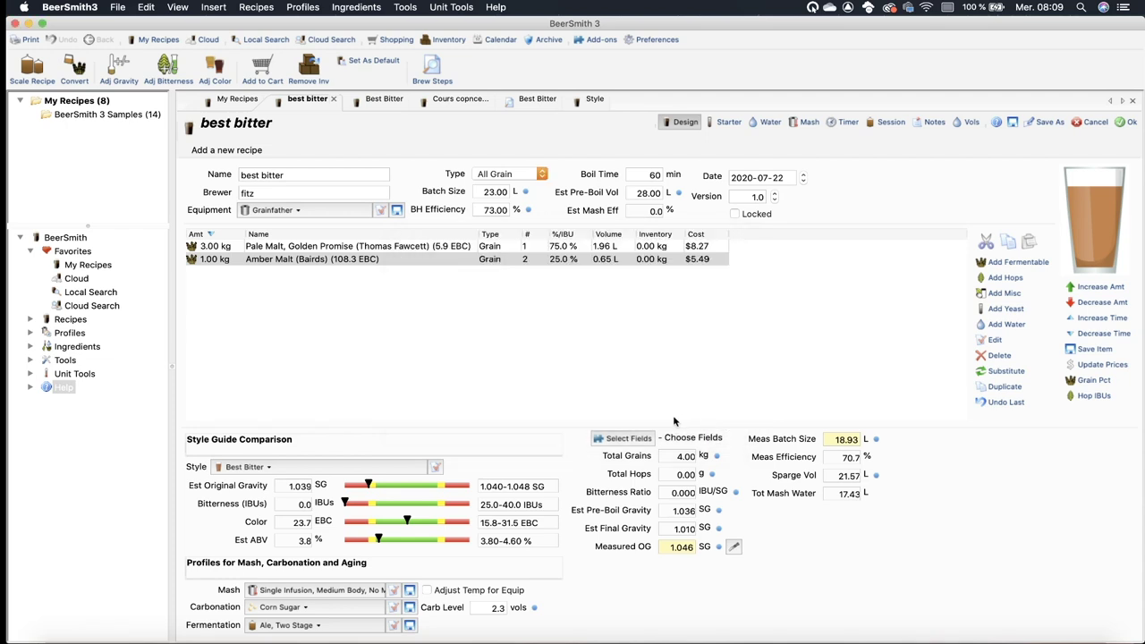
# Step: Open the full details of Amber Malt (Bairds) and examine its type, maximum share in the batch and usage notes
pyautogui.doubleClick(312, 260)
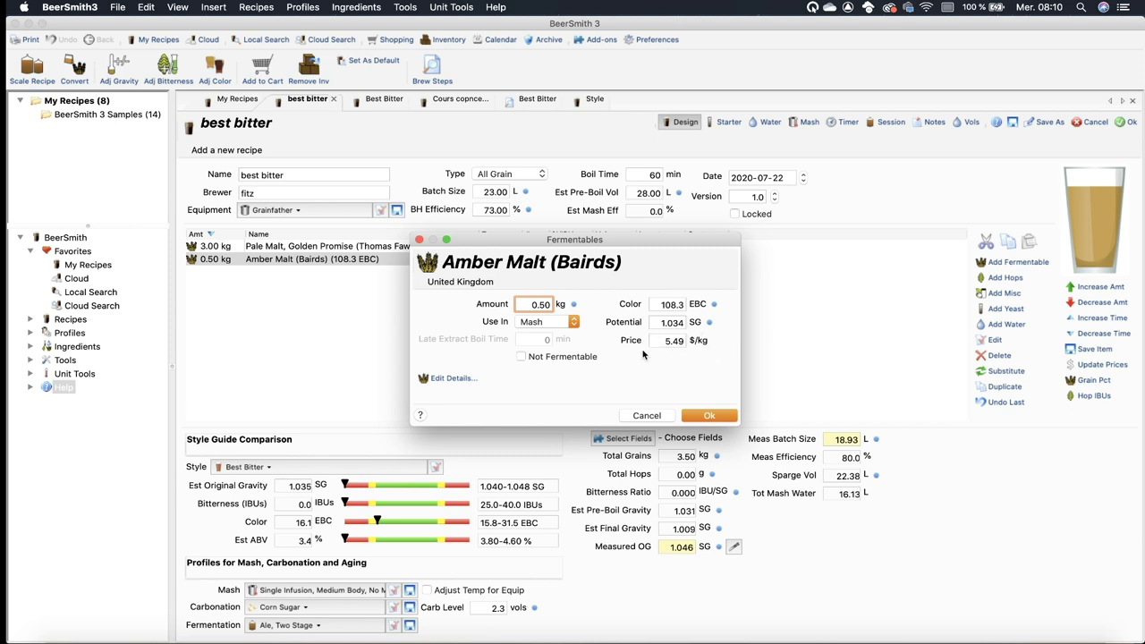
pyautogui.click(452, 378)
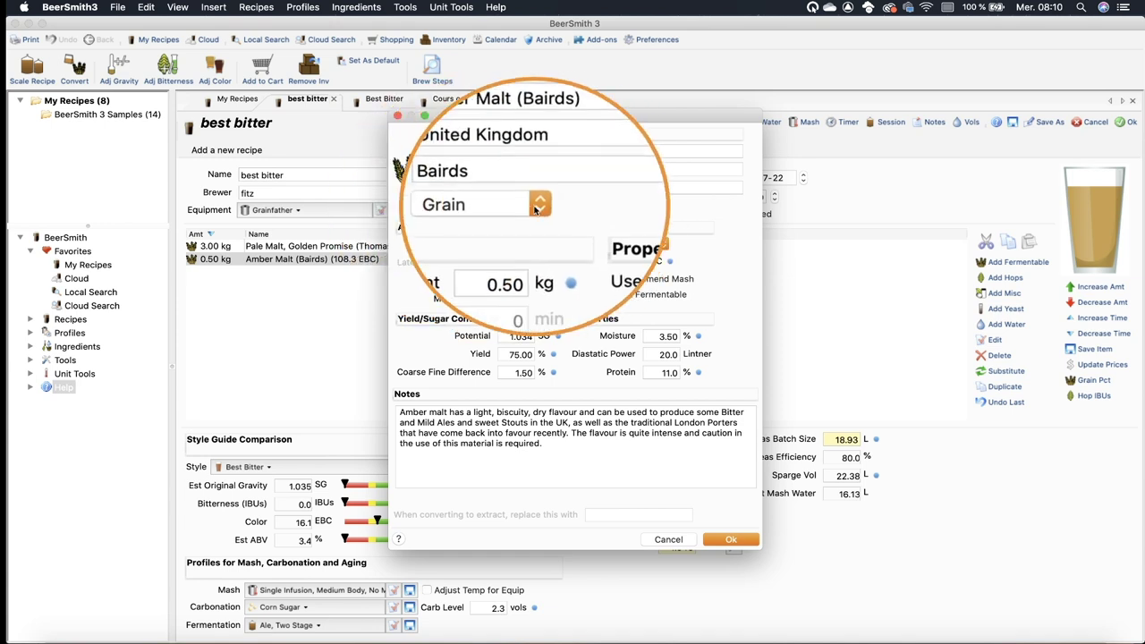
pyautogui.click(501, 206)
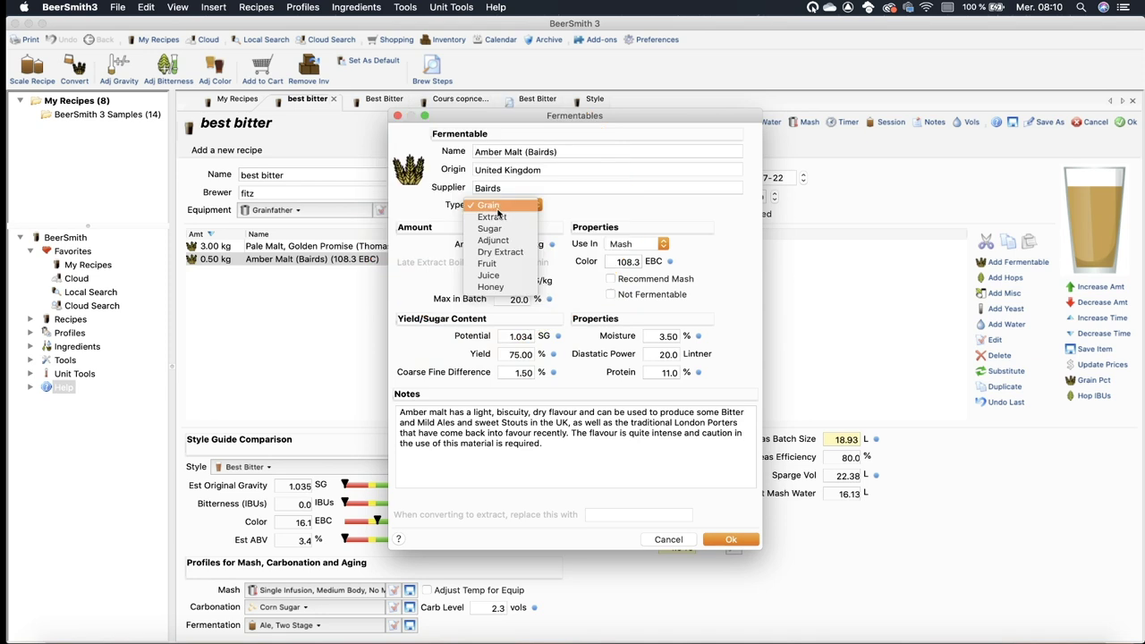
pyautogui.click(488, 205)
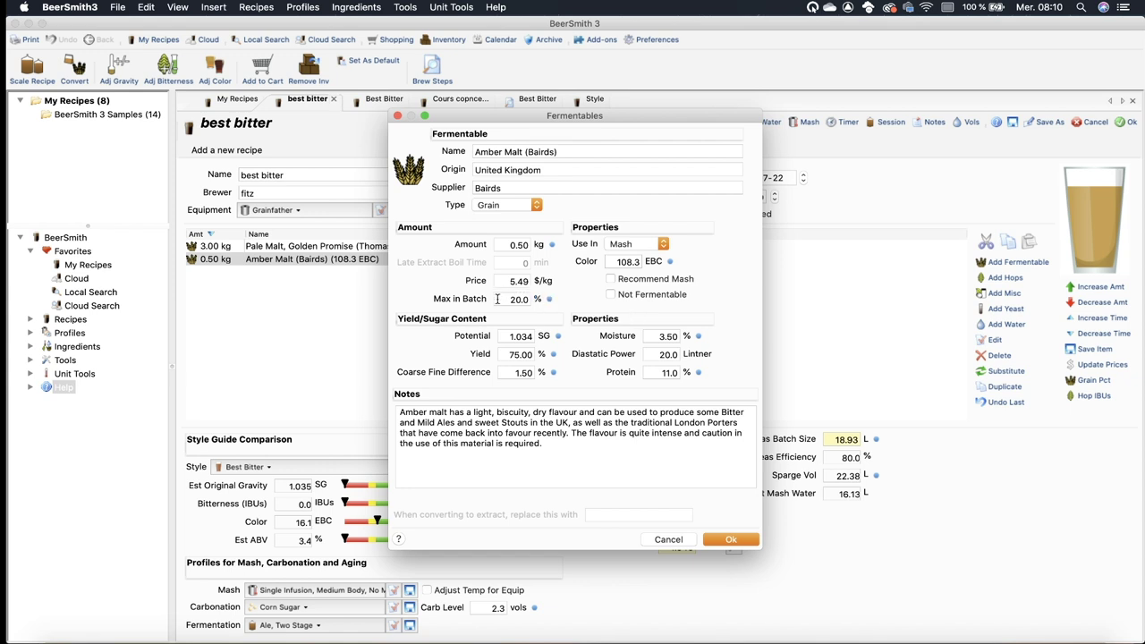
pyautogui.moveTo(519, 288)
pyautogui.mouseDown()
pyautogui.moveTo(494, 308)
pyautogui.moveTo(555, 294)
pyautogui.moveTo(501, 319)
pyautogui.moveTo(506, 287)
pyautogui.mouseUp()
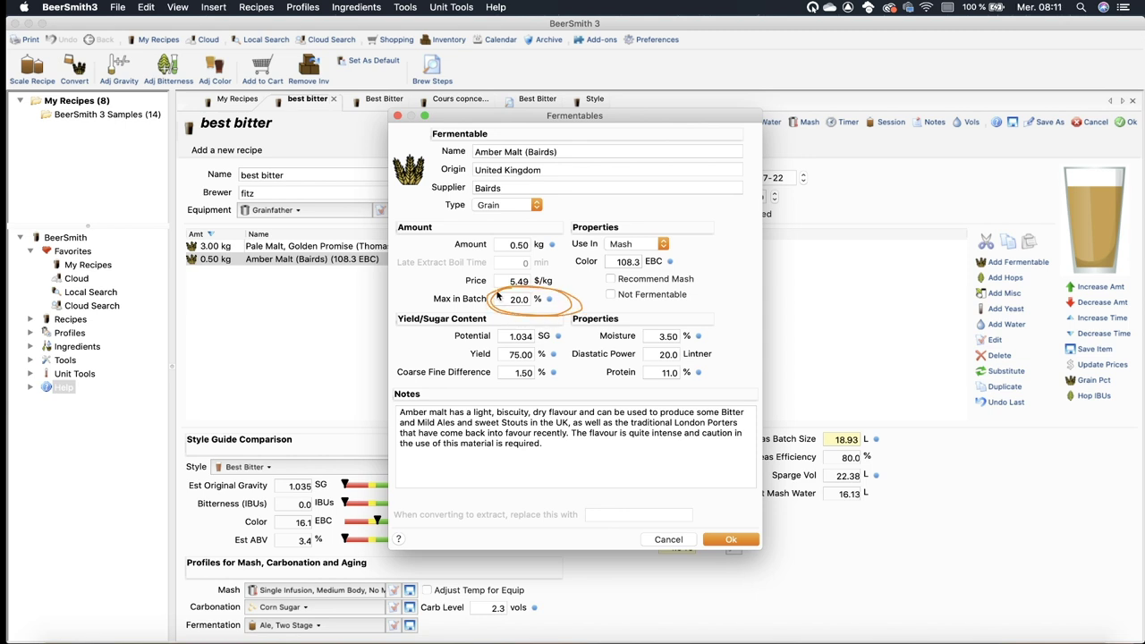
pyautogui.moveTo(529, 299)
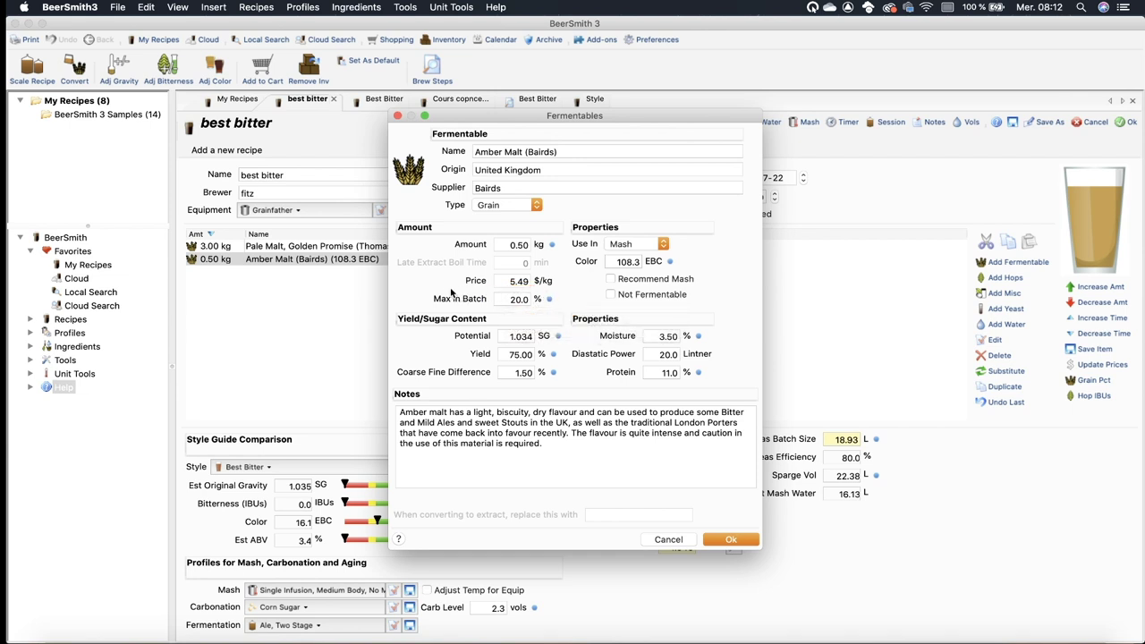
pyautogui.moveTo(442, 293)
pyautogui.mouseDown()
pyautogui.moveTo(426, 300)
pyautogui.moveTo(553, 319)
pyautogui.moveTo(563, 293)
pyautogui.moveTo(430, 296)
pyautogui.mouseUp()
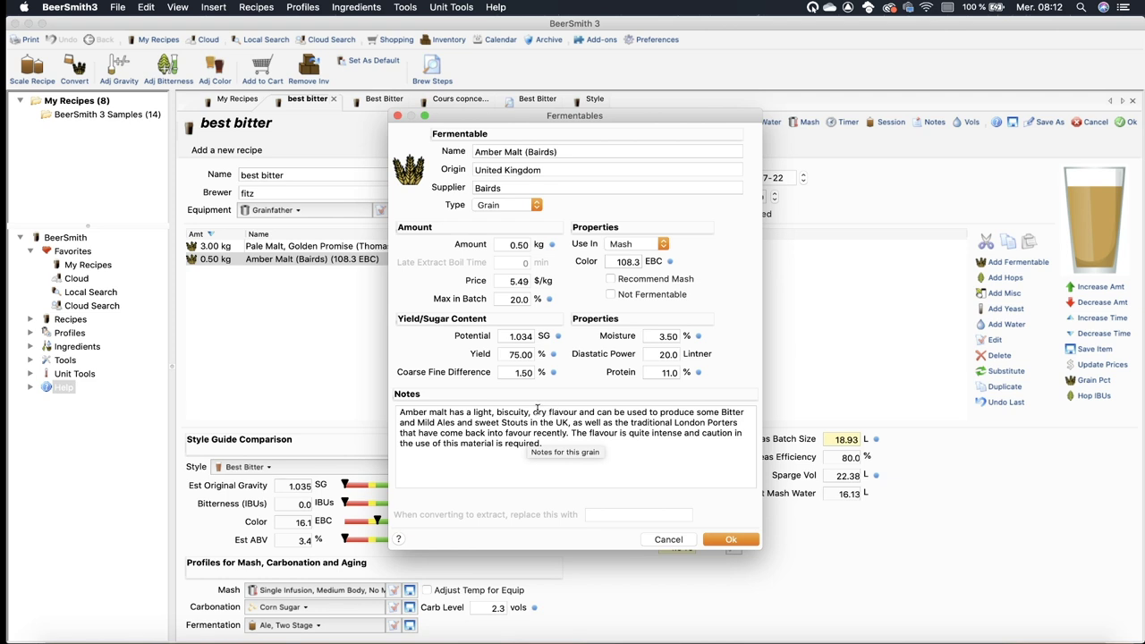
pyautogui.moveTo(447, 393)
pyautogui.mouseDown()
pyautogui.moveTo(397, 445)
pyautogui.moveTo(526, 455)
pyautogui.moveTo(744, 429)
pyautogui.mouseUp()
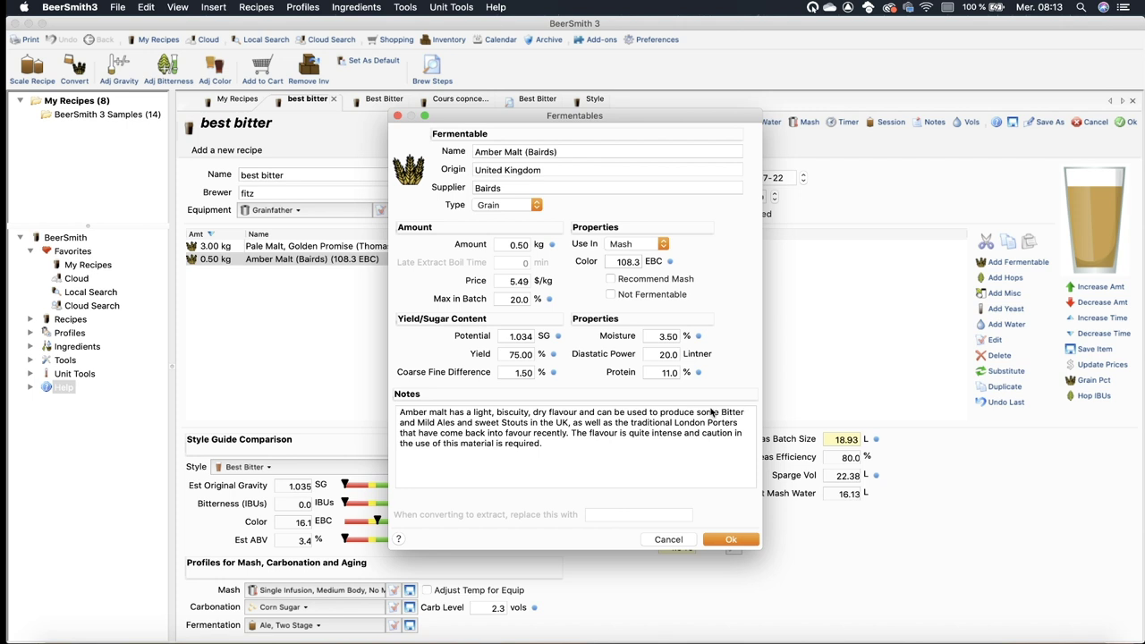
pyautogui.moveTo(662, 412); pyautogui.dragTo(583, 423)
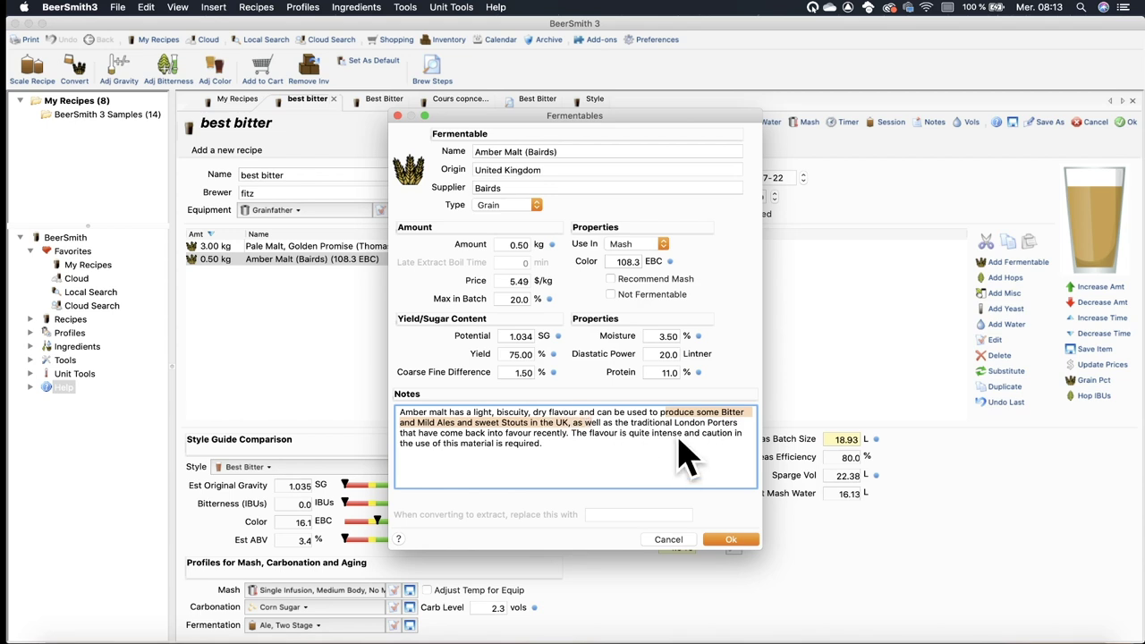
pyautogui.moveTo(674, 422); pyautogui.dragTo(741, 423)
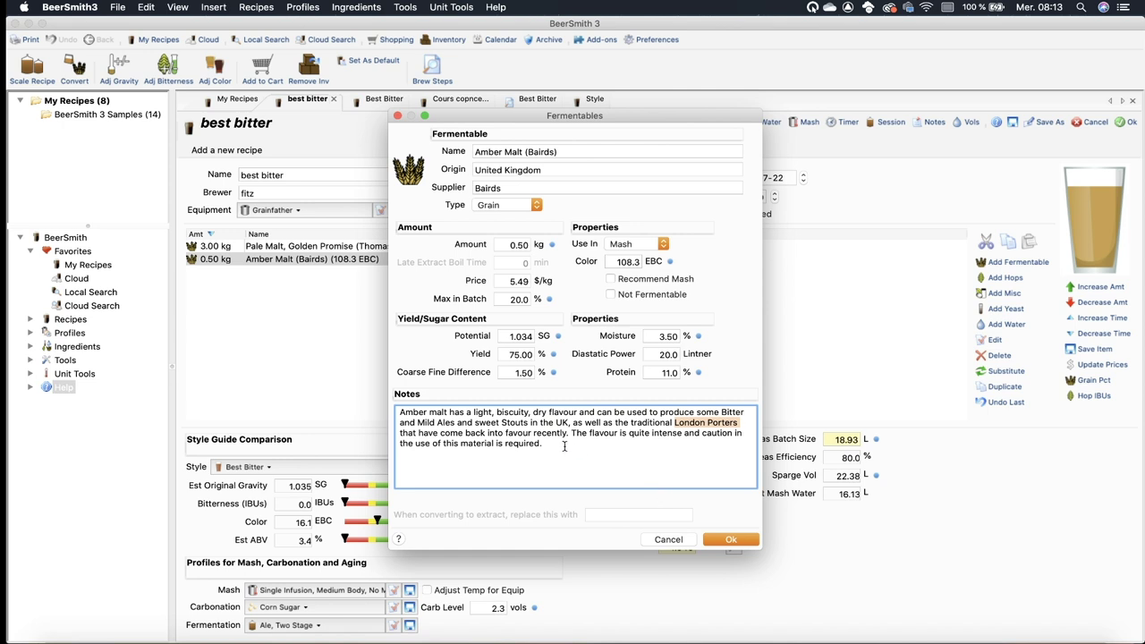
pyautogui.moveTo(550, 448); pyautogui.dragTo(402, 410)
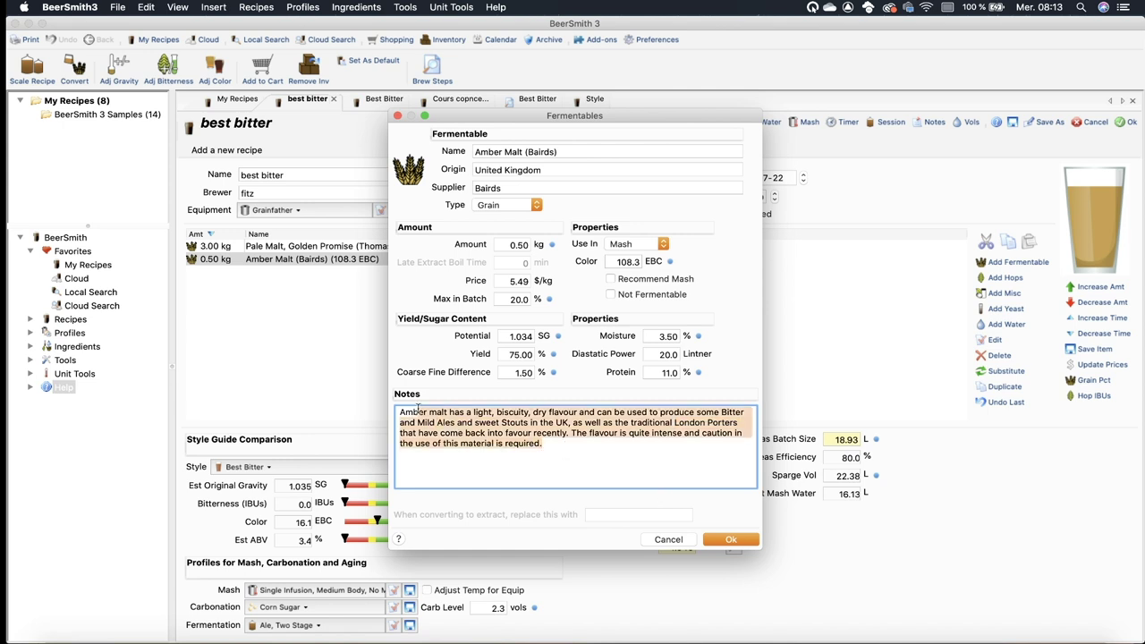
pyautogui.click(667, 540)
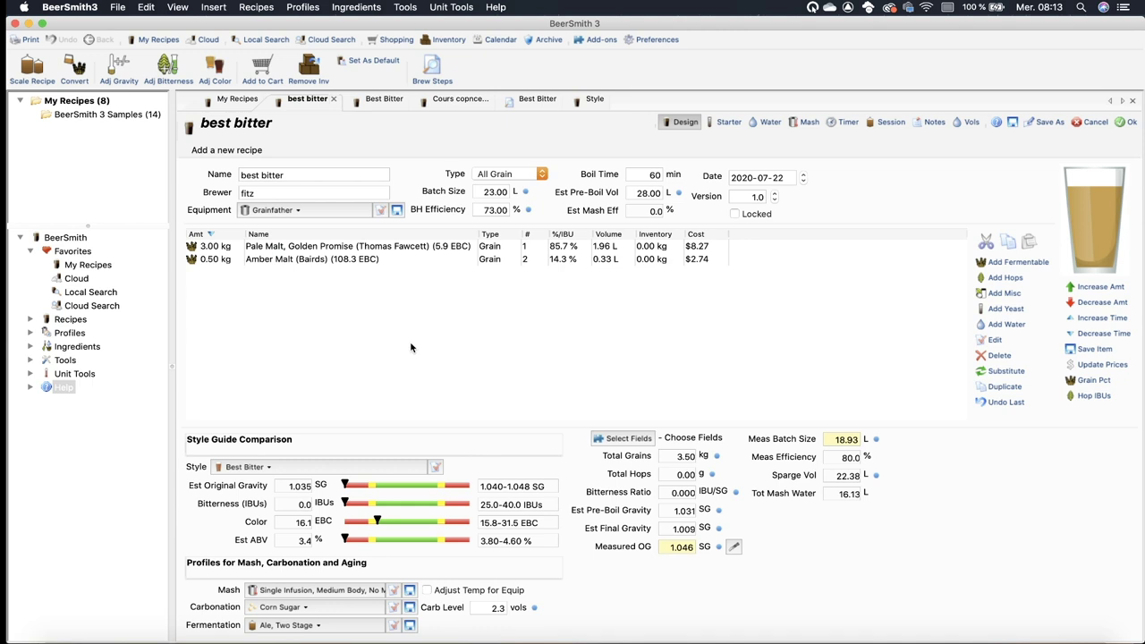
# Step: Add 0.35 kg of Caramel Malt - 60L (Briess) to the recipe as a mash fermentable
pyautogui.click(1014, 261)
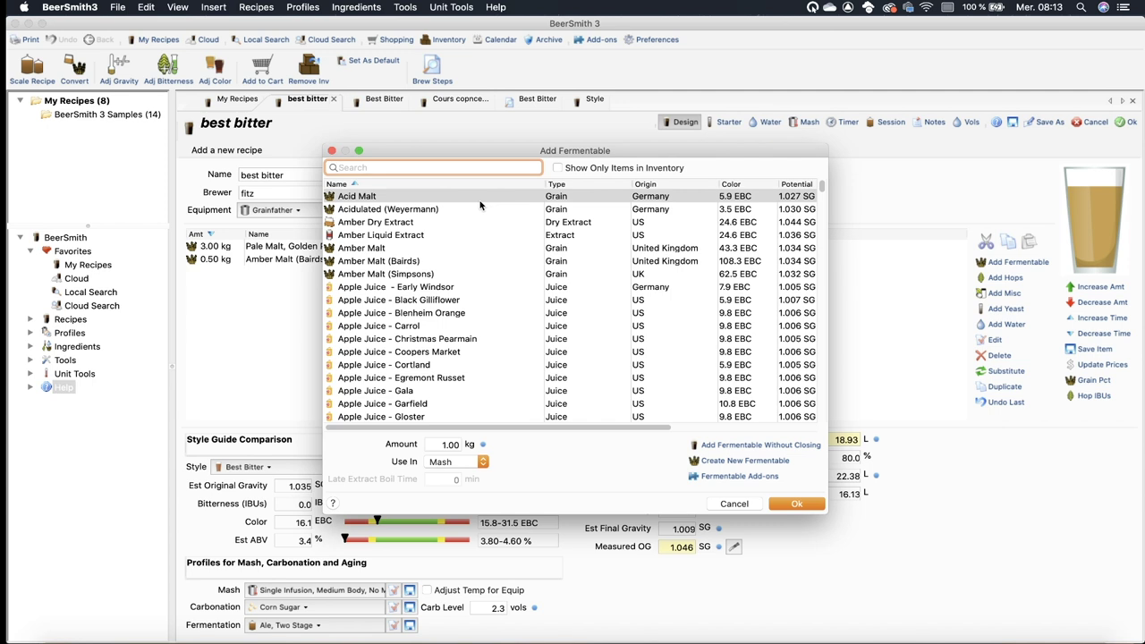
pyautogui.write('car')
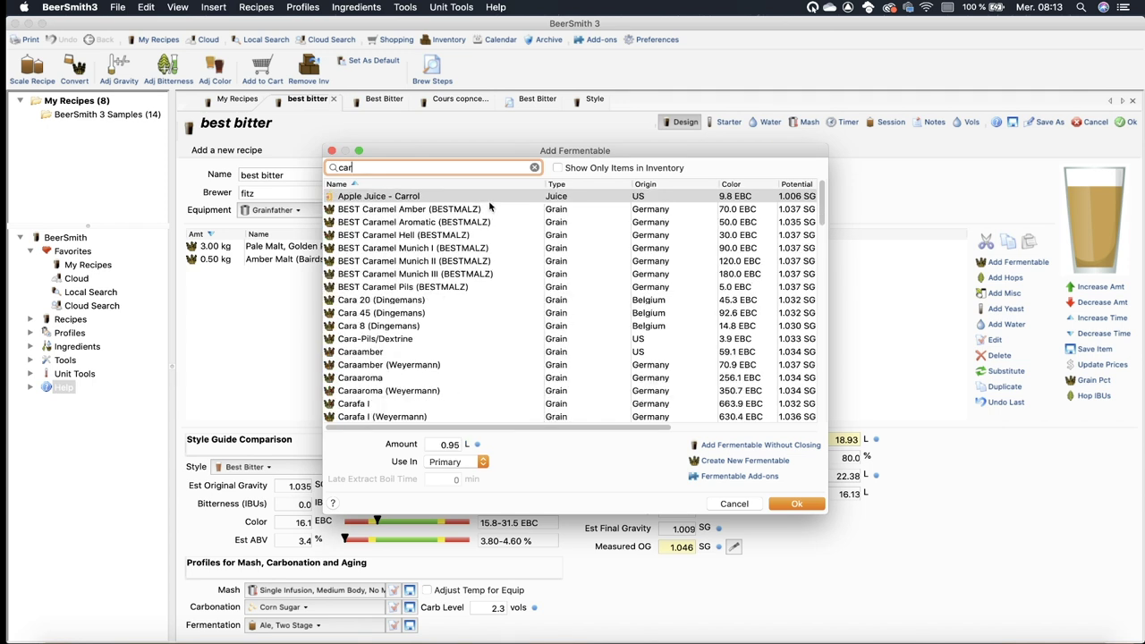
pyautogui.write('ame')
pyautogui.click(428, 366)
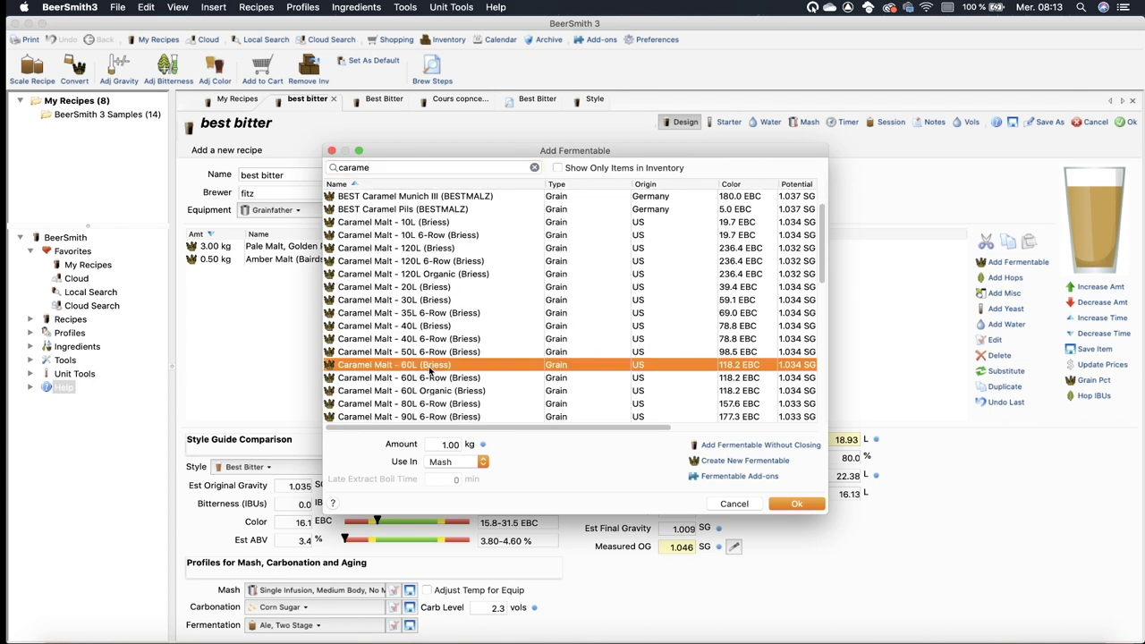
pyautogui.doubleClick(443, 445)
pyautogui.press('BackSpace')
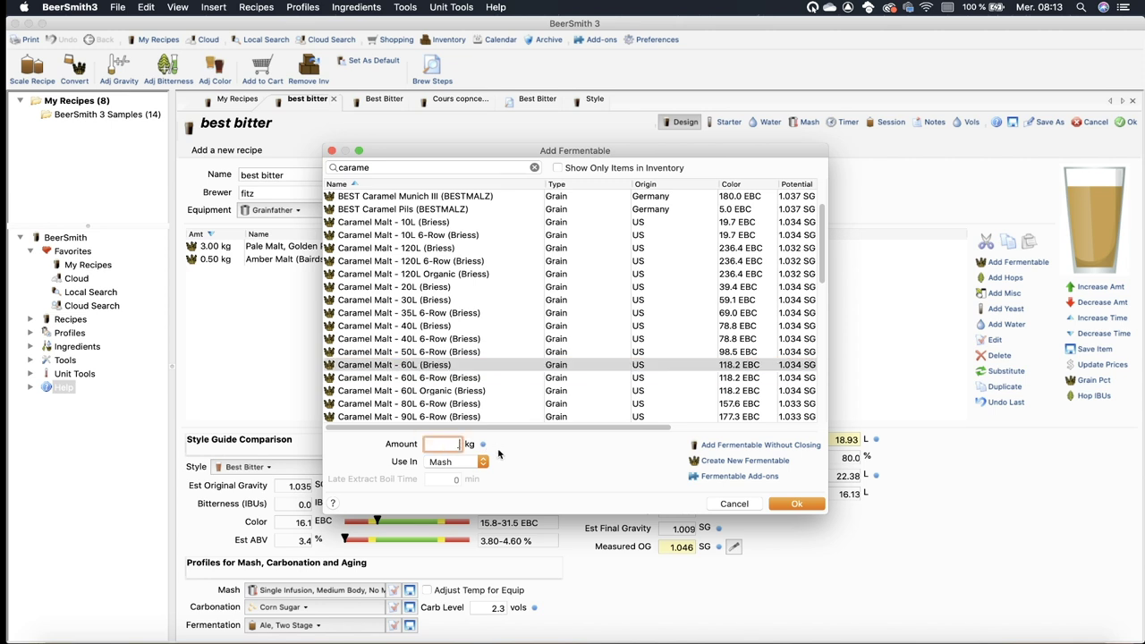
pyautogui.write('0.35')
pyautogui.press('Return')
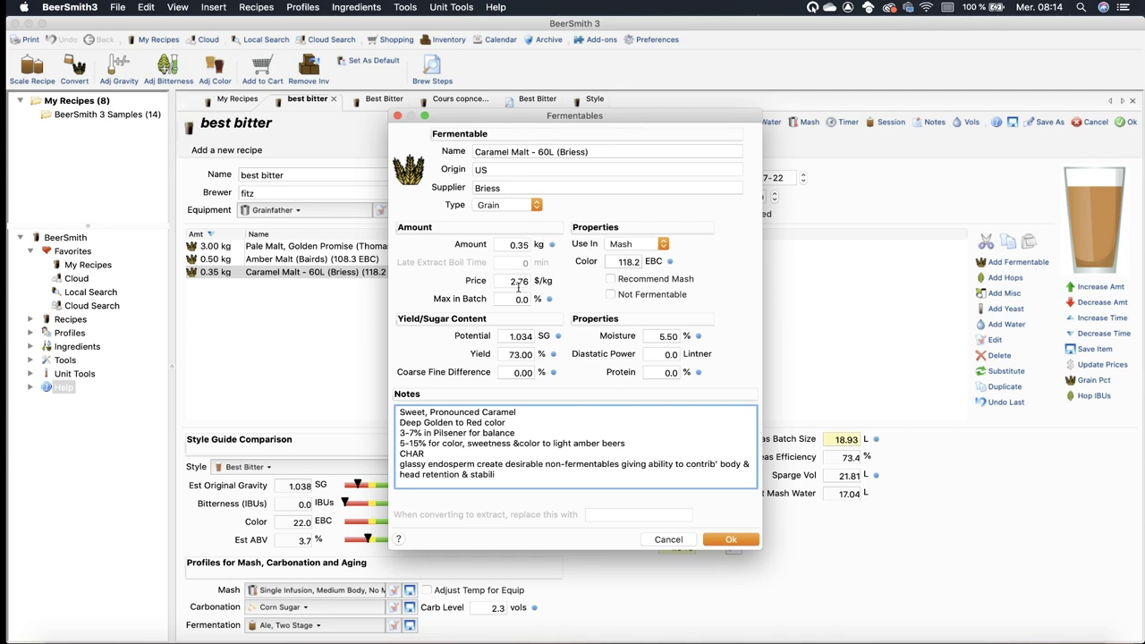
# Step: Read the maximum batch share and the recommended usage percentages in the details of Caramel Malt - 60L (Briess)
pyautogui.moveTo(481, 290)
pyautogui.mouseDown()
pyautogui.moveTo(424, 297)
pyautogui.moveTo(537, 315)
pyautogui.moveTo(548, 298)
pyautogui.moveTo(462, 294)
pyautogui.mouseUp()
pyautogui.moveTo(400, 433); pyautogui.dragTo(517, 432)
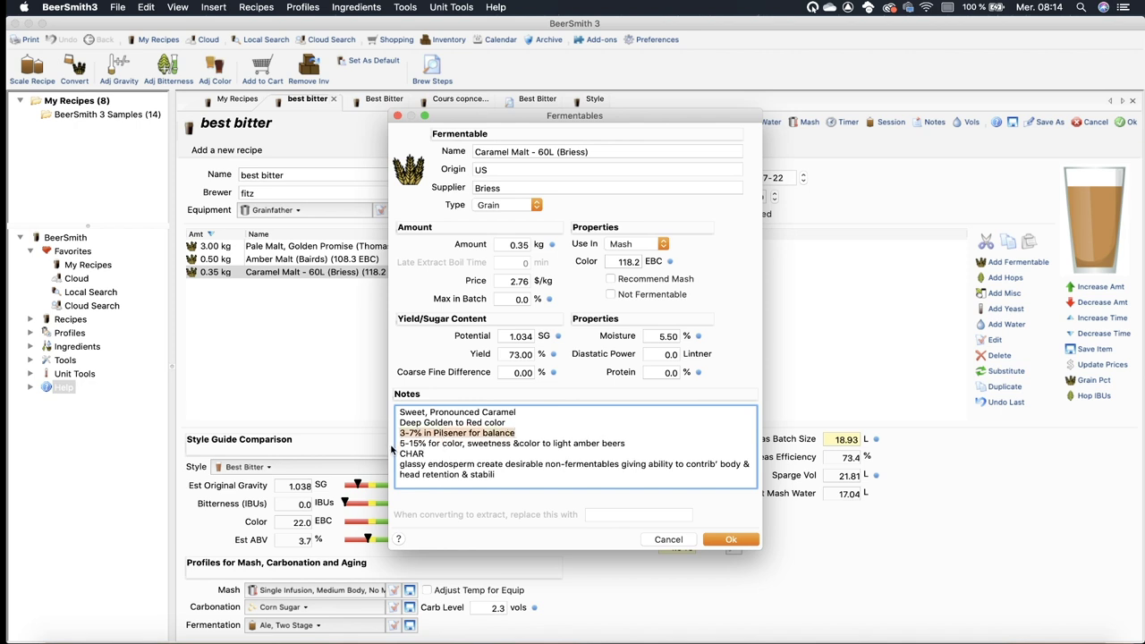
pyautogui.moveTo(400, 443); pyautogui.dragTo(564, 452)
pyautogui.click(507, 475)
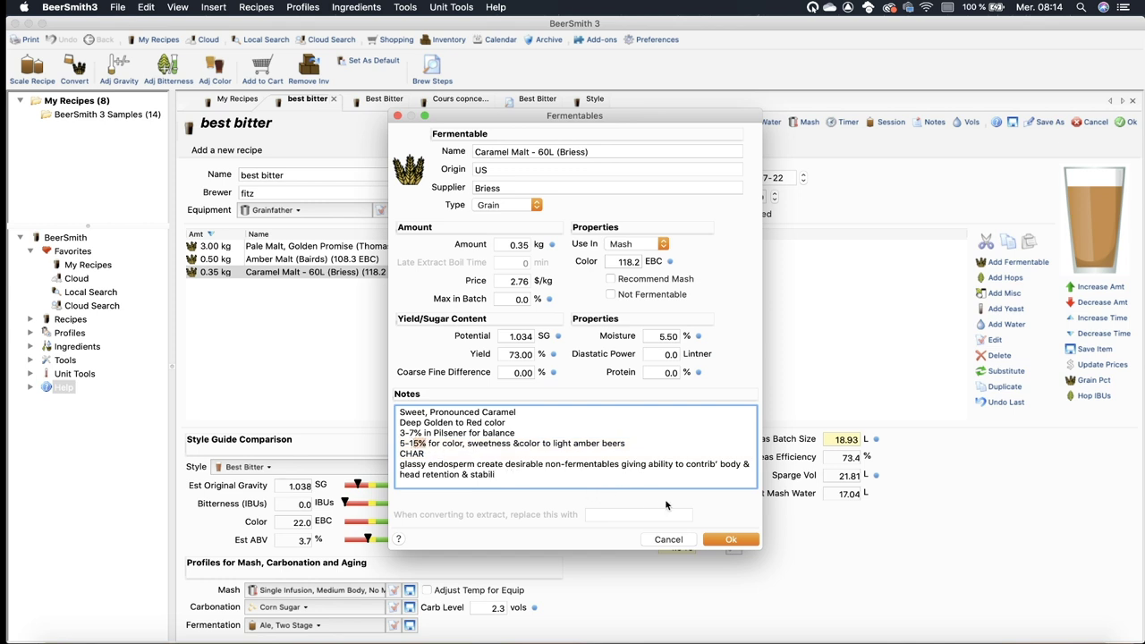
pyautogui.click(729, 540)
# Step: Add Oats, Golden Naked (Simpsons) as a mash fermentable and set its amount to 0.4 kg
pyautogui.click(1009, 262)
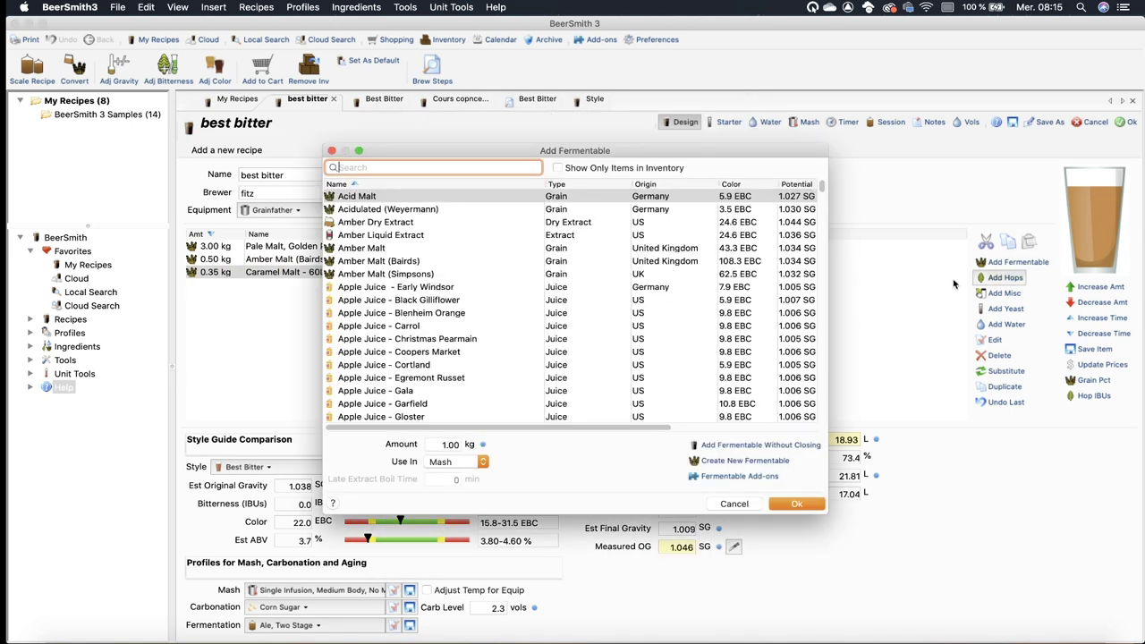
pyautogui.write('oat')
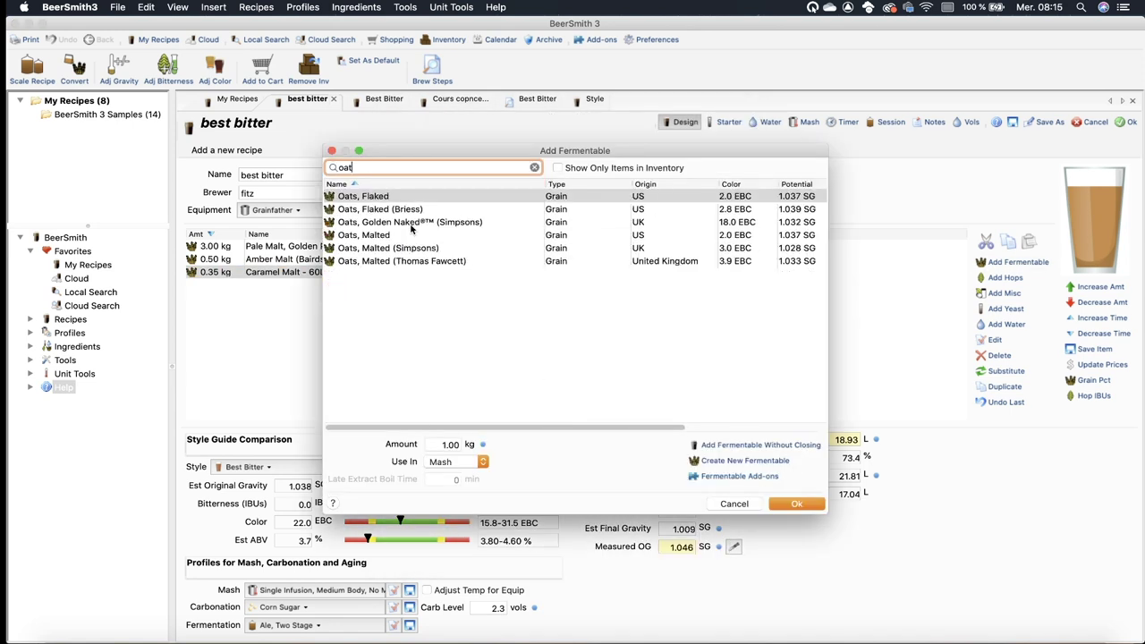
pyautogui.click(412, 224)
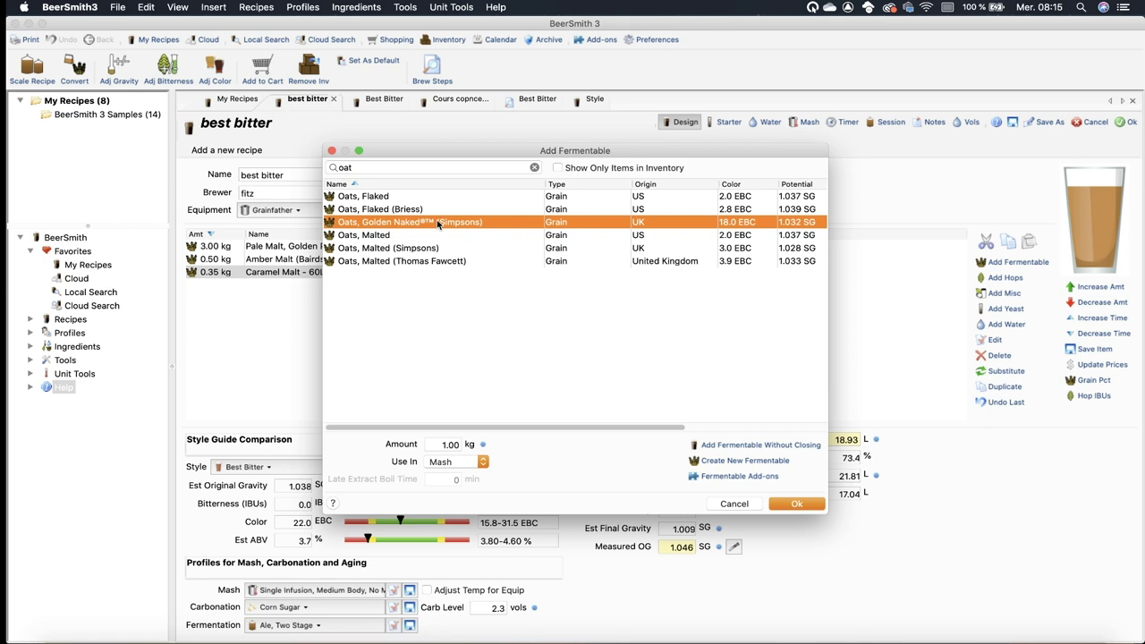
pyautogui.press('Return')
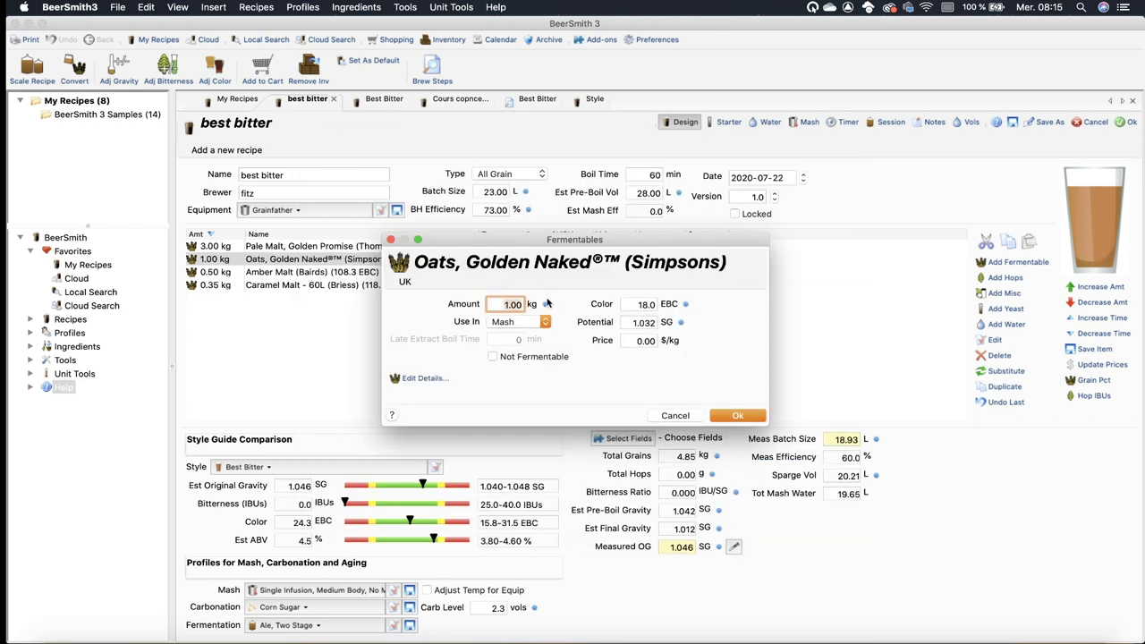
pyautogui.press('BackSpace')
pyautogui.write('.4')
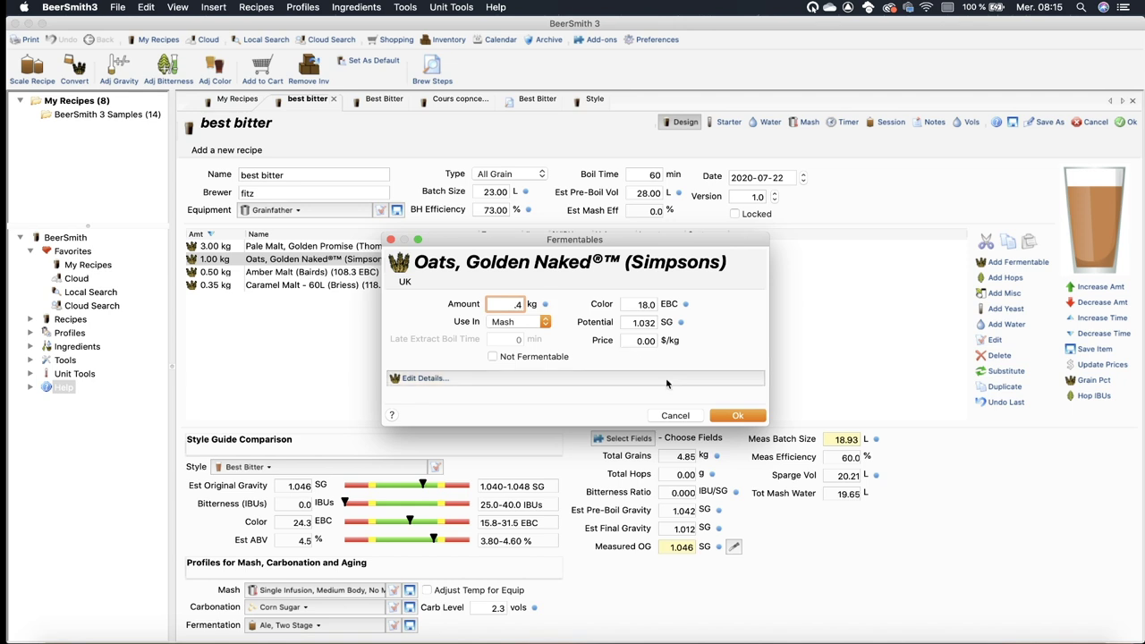
pyautogui.click(732, 417)
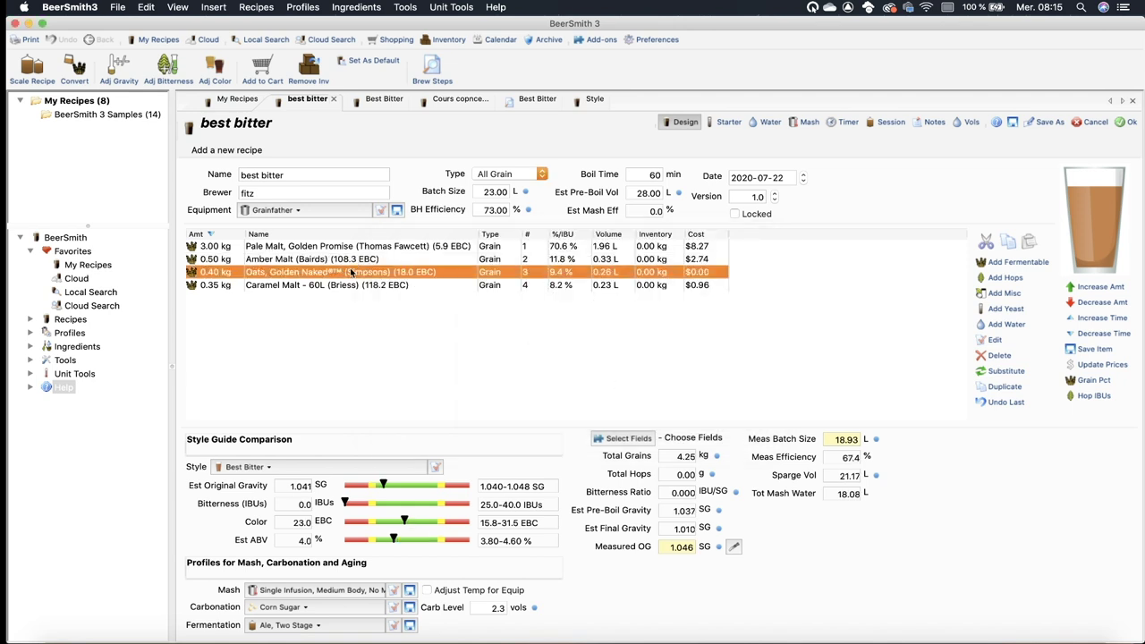
# Step: Open the full details of Oats, Golden Naked (Simpsons) and read its properties and notes
pyautogui.doubleClick(351, 271)
pyautogui.click(415, 380)
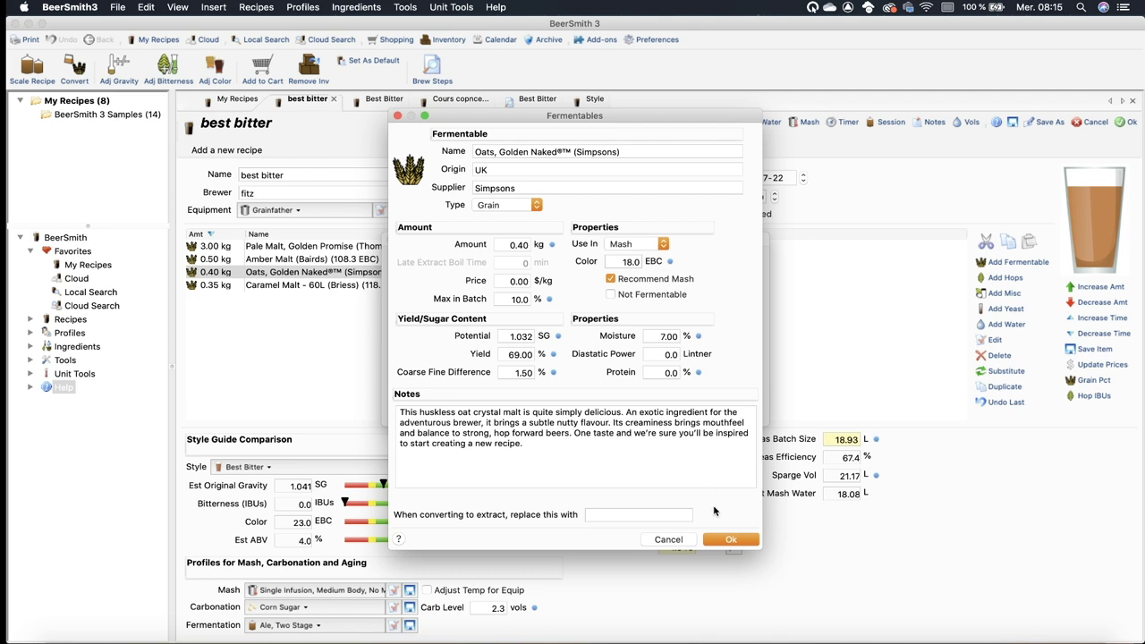
pyautogui.click(735, 538)
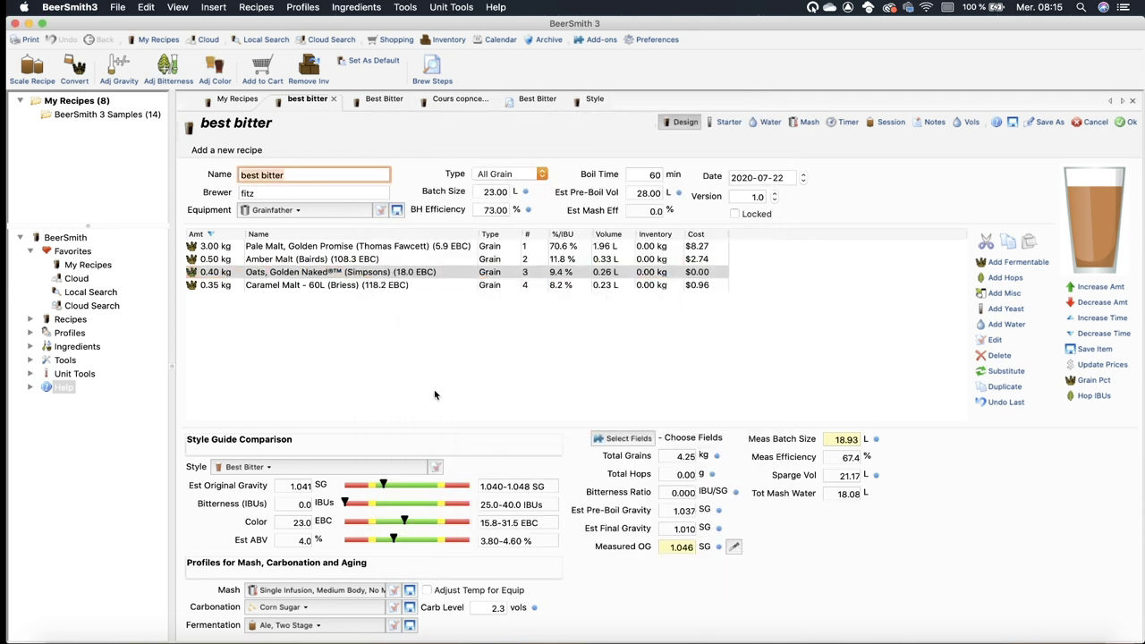
pyautogui.click(436, 395)
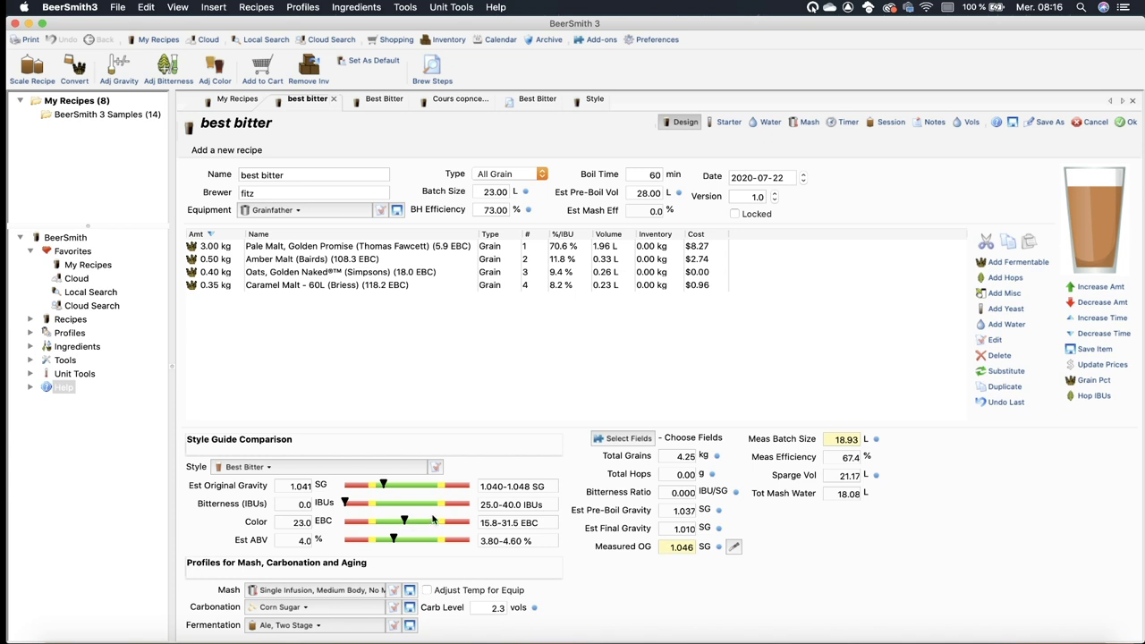
# Step: Add 0.2 kg of Carafoam (Weyermann) to the recipe as a mash fermentable
pyautogui.click(1013, 262)
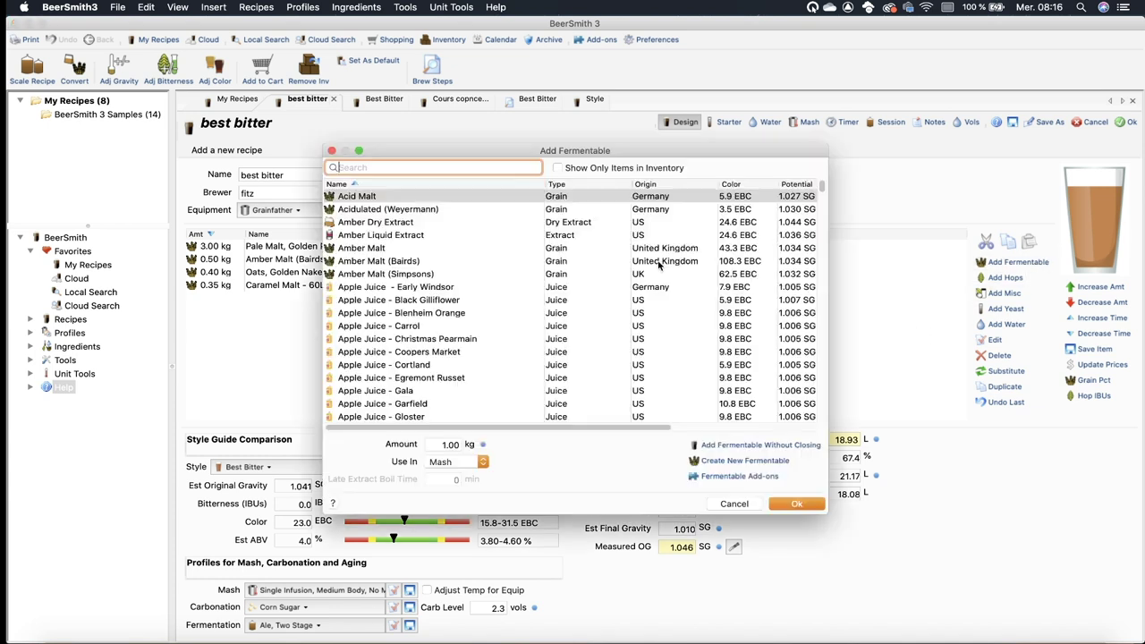
pyautogui.scroll(-1, 659, 265)
pyautogui.write('cara')
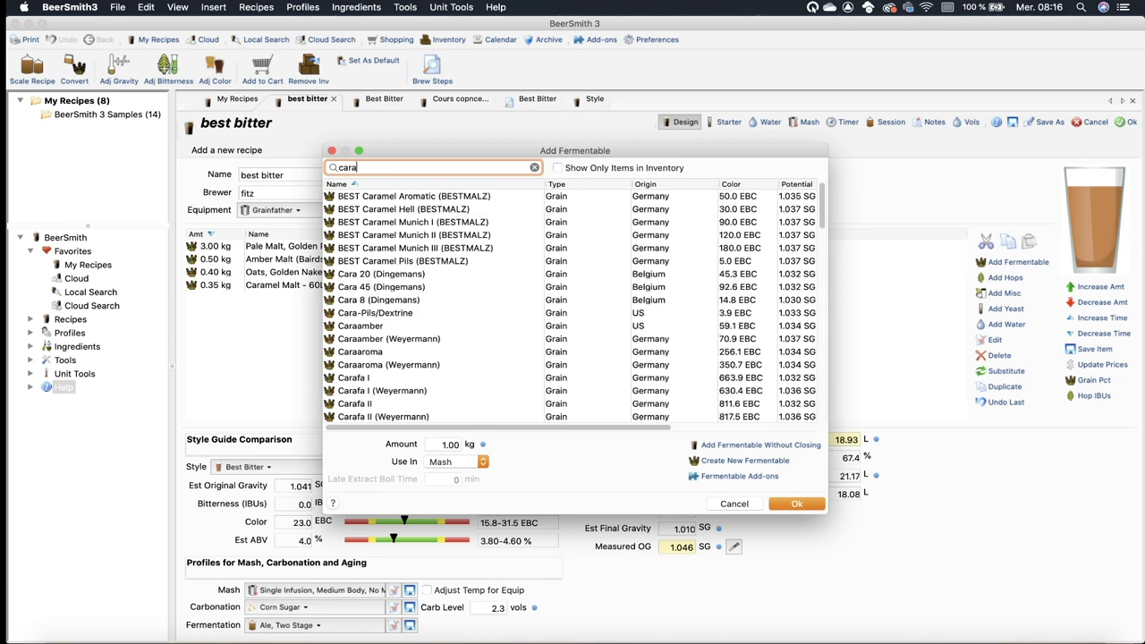
pyautogui.write('f')
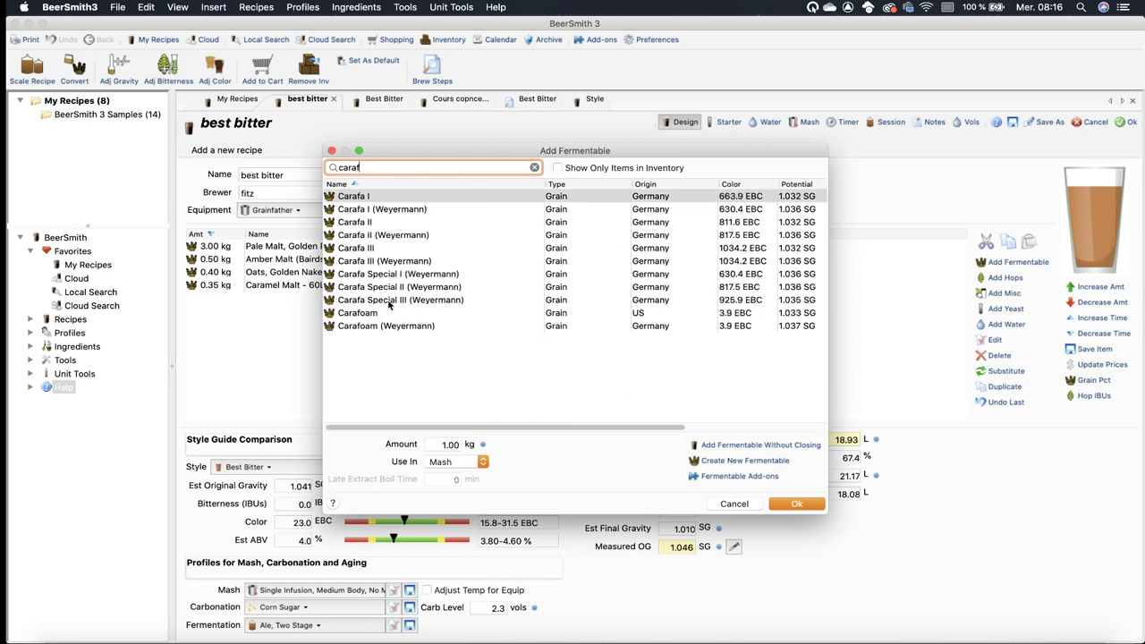
pyautogui.click(387, 338)
pyautogui.click(386, 328)
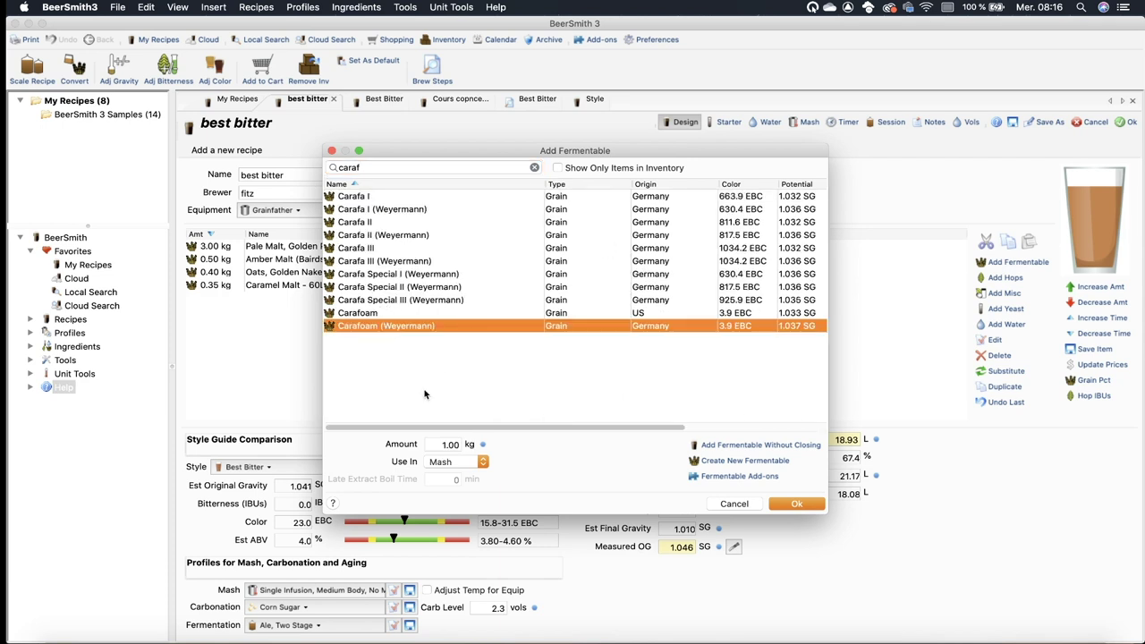
pyautogui.click(441, 445)
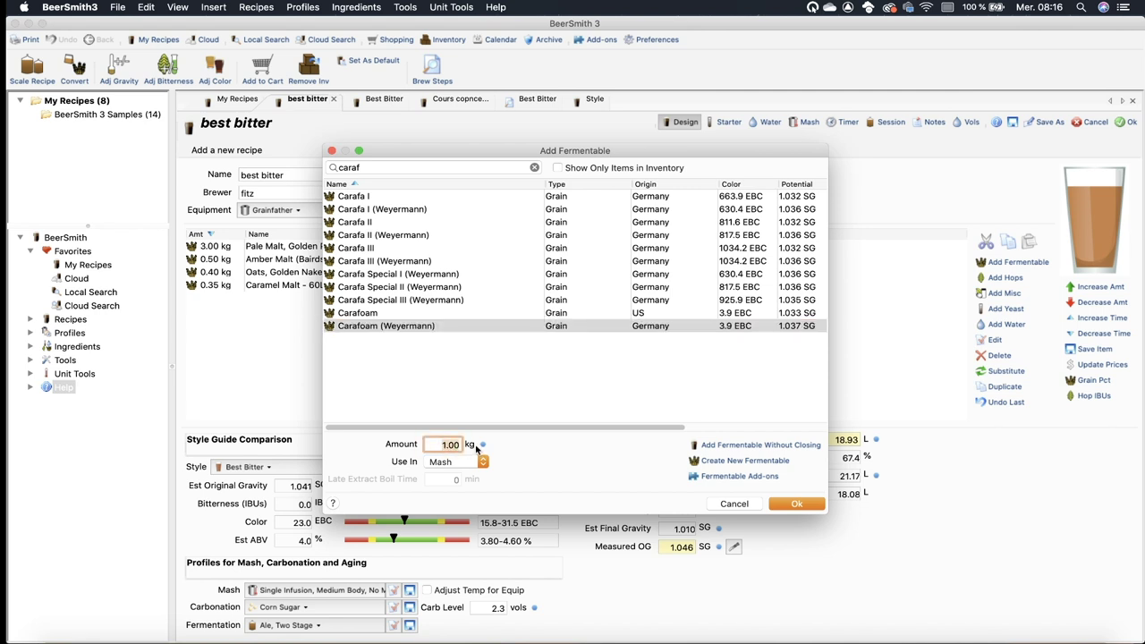
pyautogui.write('.2')
pyautogui.click(795, 503)
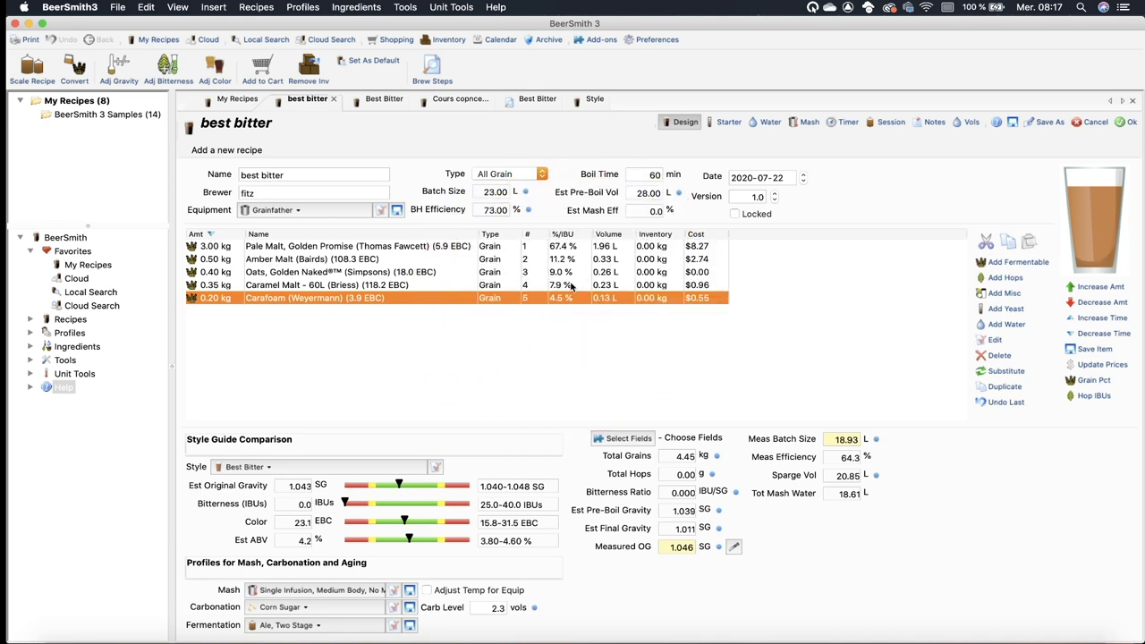
# Step: Read the maximum batch share and the notes in the full details of Amber Malt (Bairds)
pyautogui.doubleClick(274, 261)
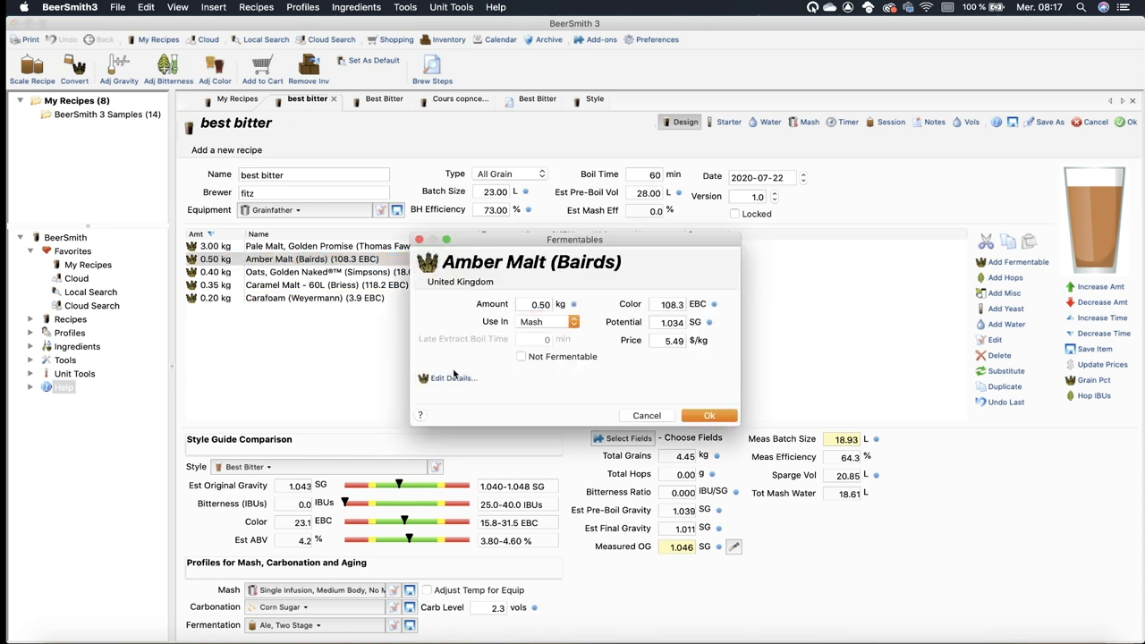
pyautogui.click(450, 377)
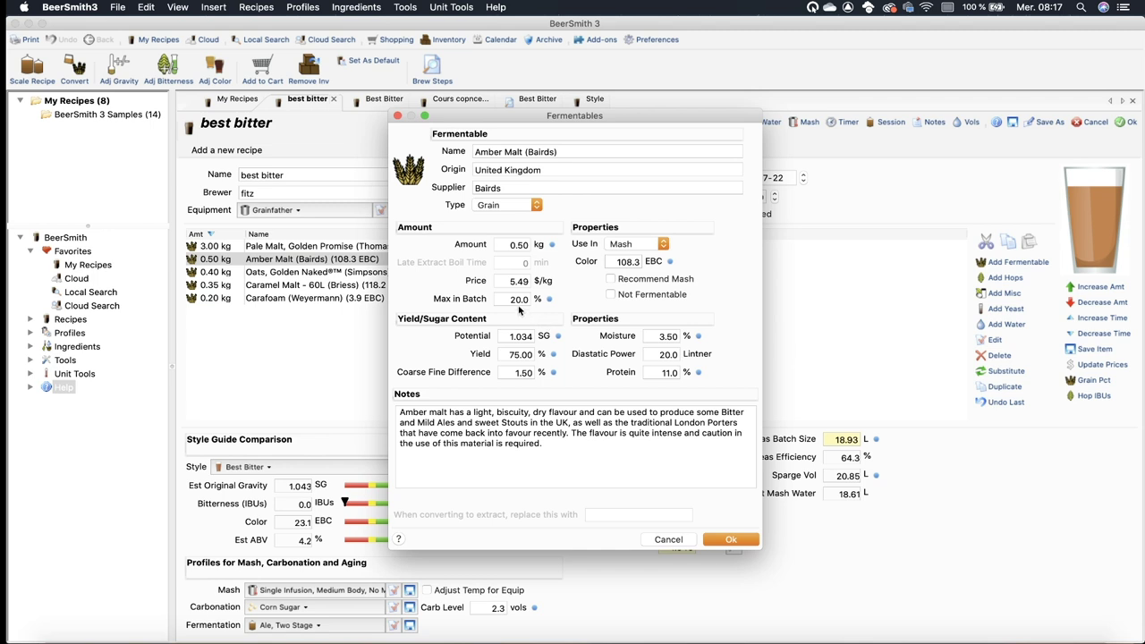
pyautogui.click(730, 542)
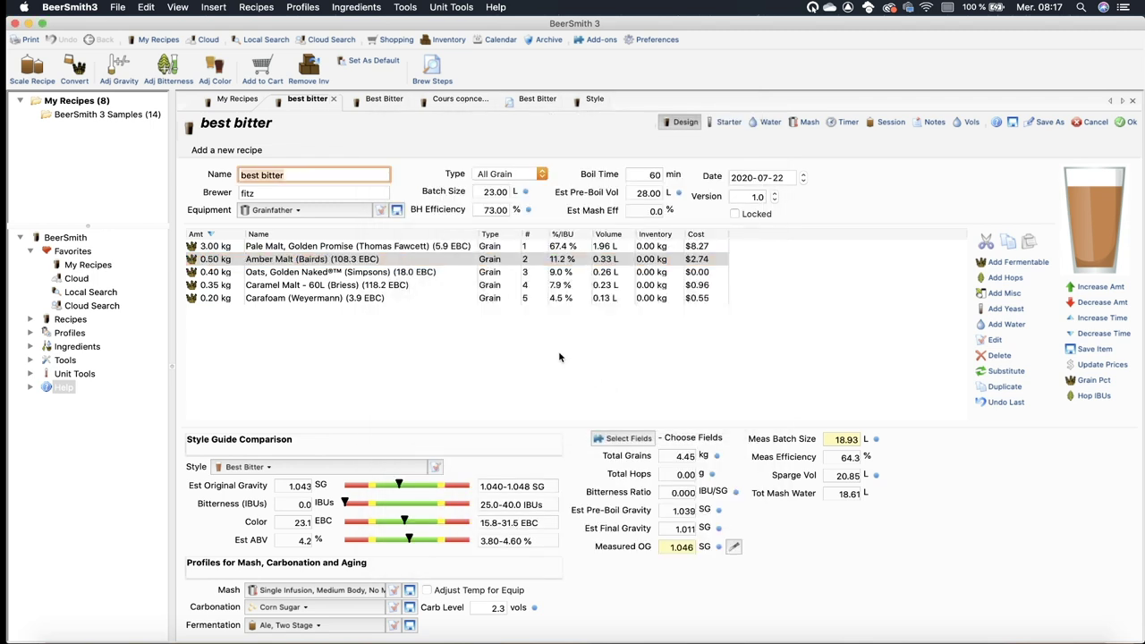
# Step: Check the maximum batch share of Oats, Golden Naked (Simpsons) and the usage note of Caramel Malt - 60L (Briess)
pyautogui.doubleClick(395, 272)
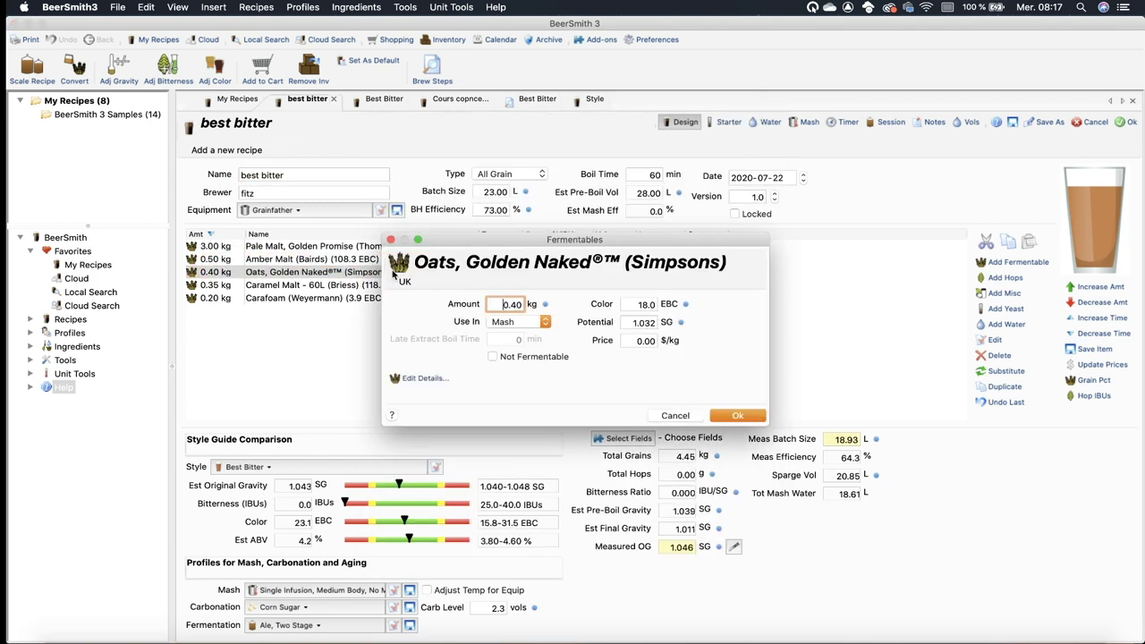
pyautogui.click(441, 376)
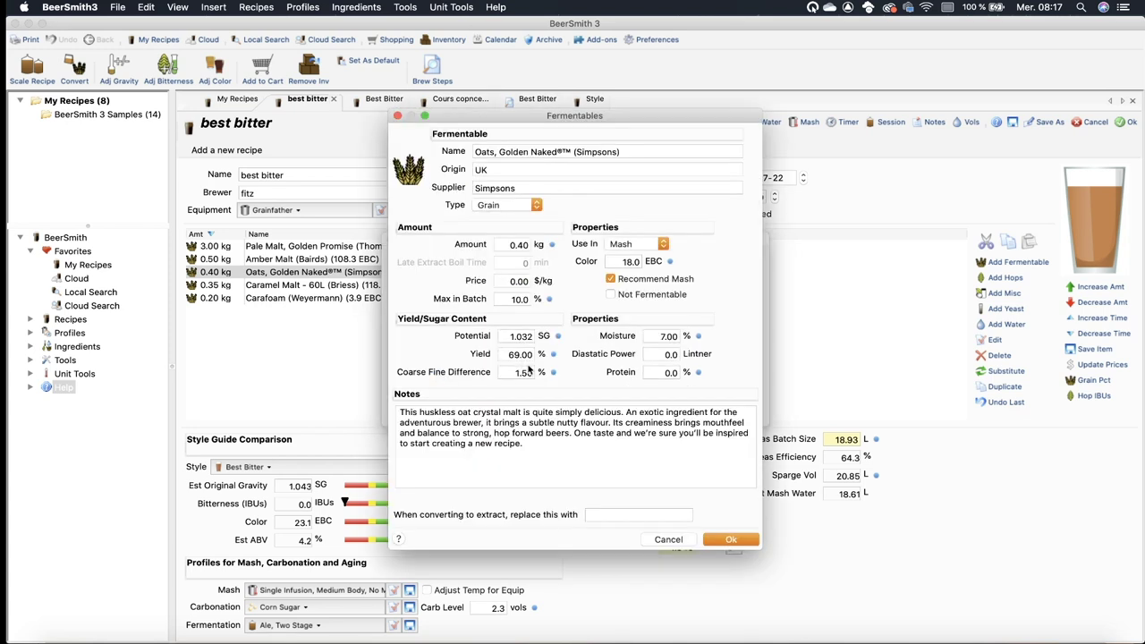
pyautogui.click(732, 539)
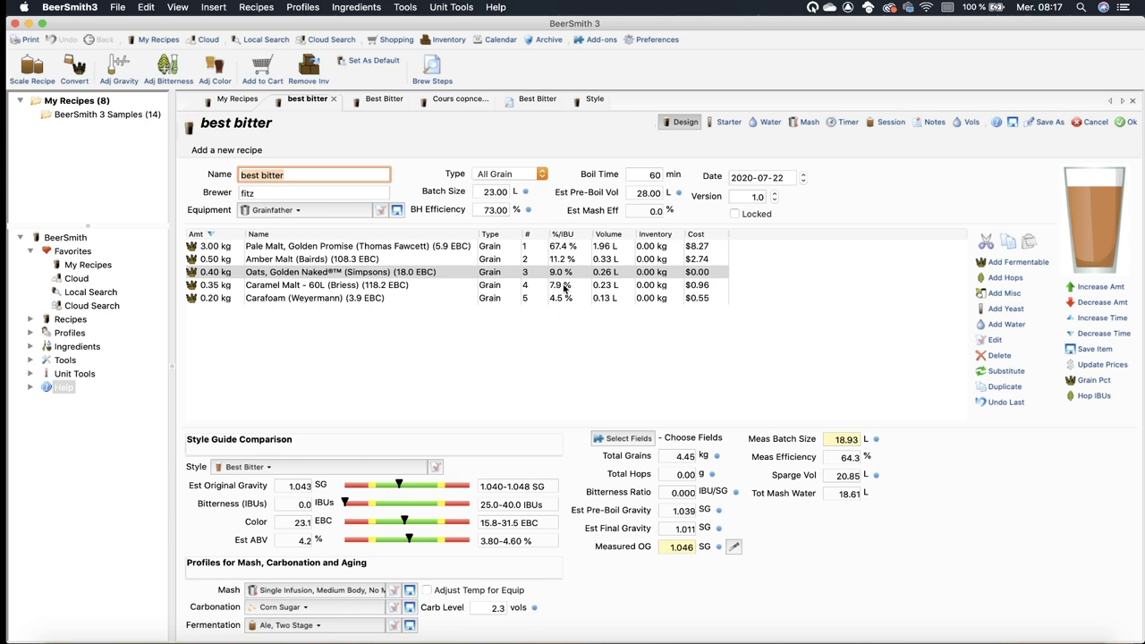
pyautogui.moveTo(565, 287)
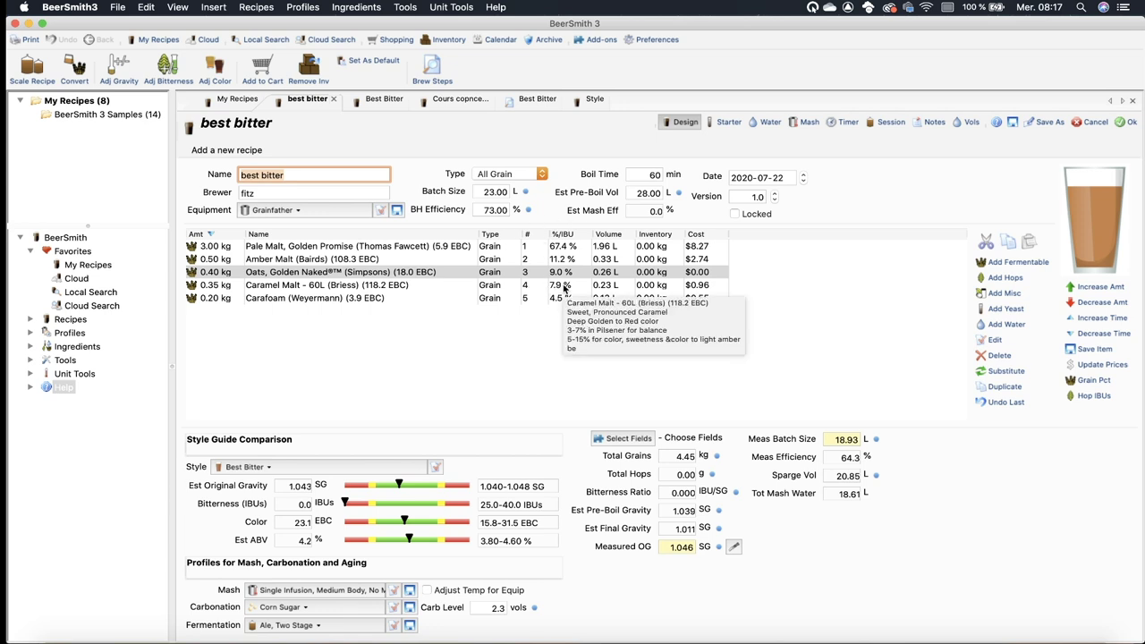
pyautogui.click(482, 322)
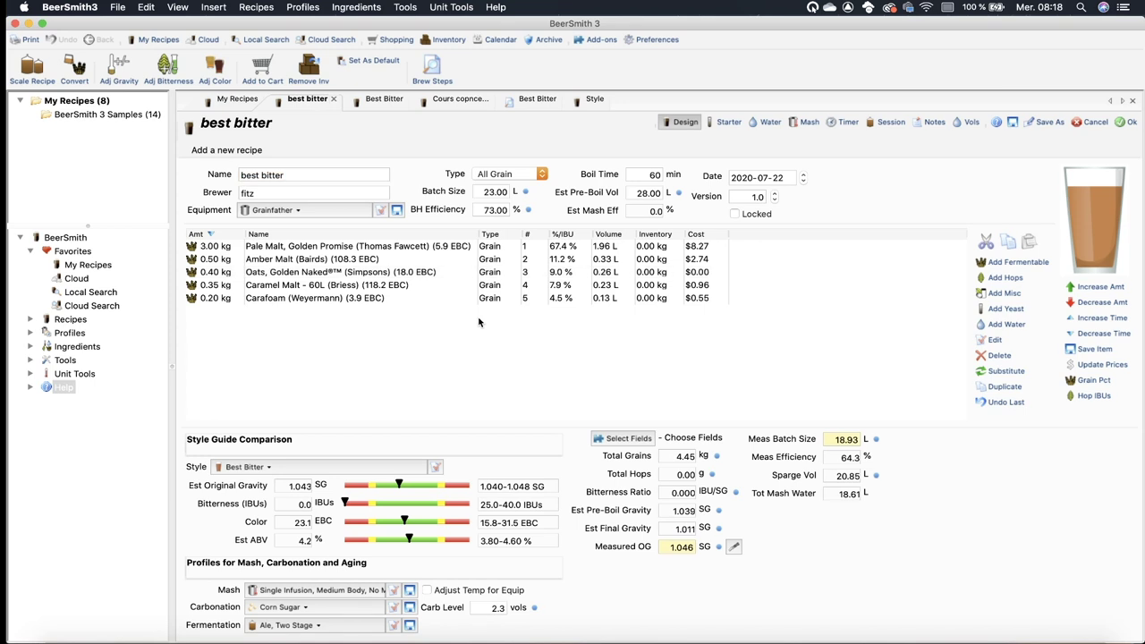
# Step: Add 18 g of Newport pellet hops (13.50 % alpha) to the recipe as a 60-minute boil addition
pyautogui.click(991, 283)
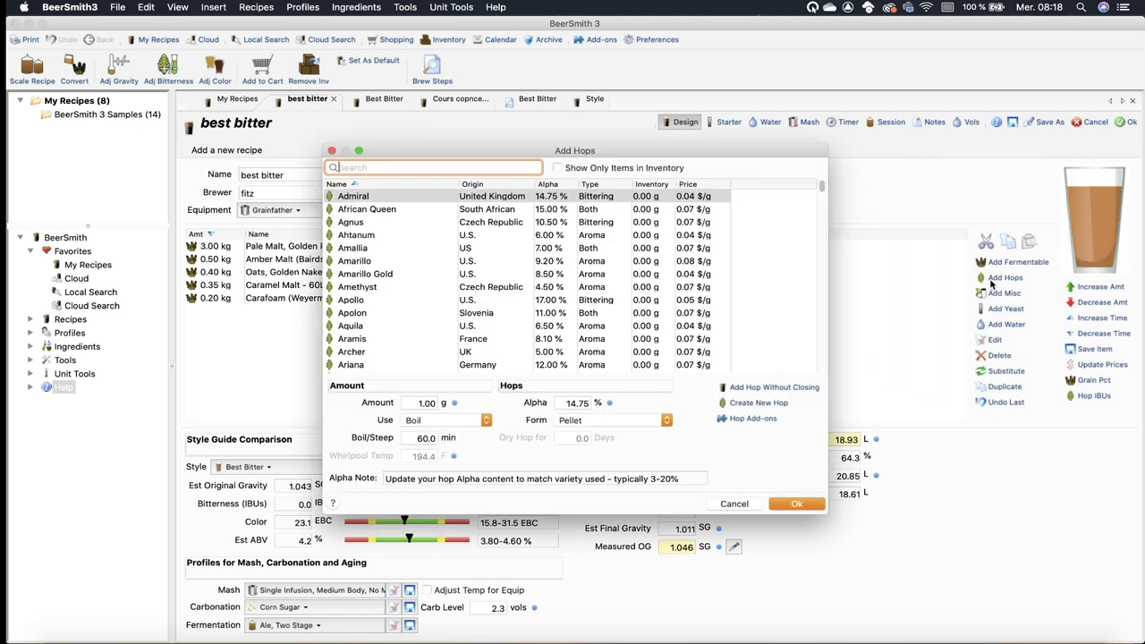
pyautogui.write('h')
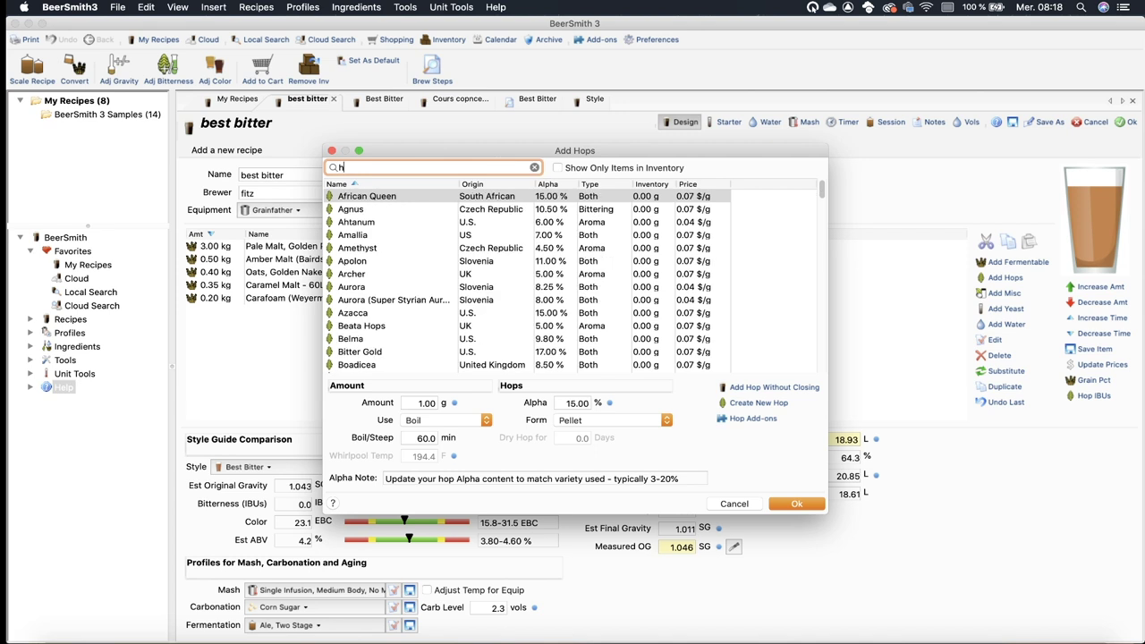
pyautogui.press('BackSpace')
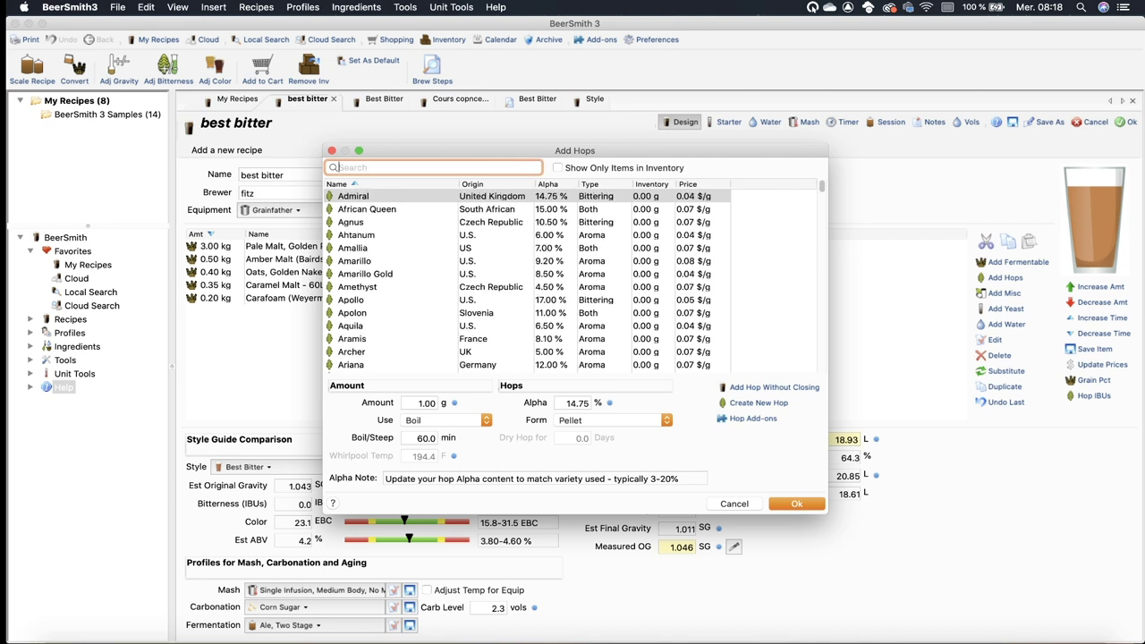
pyautogui.write('new')
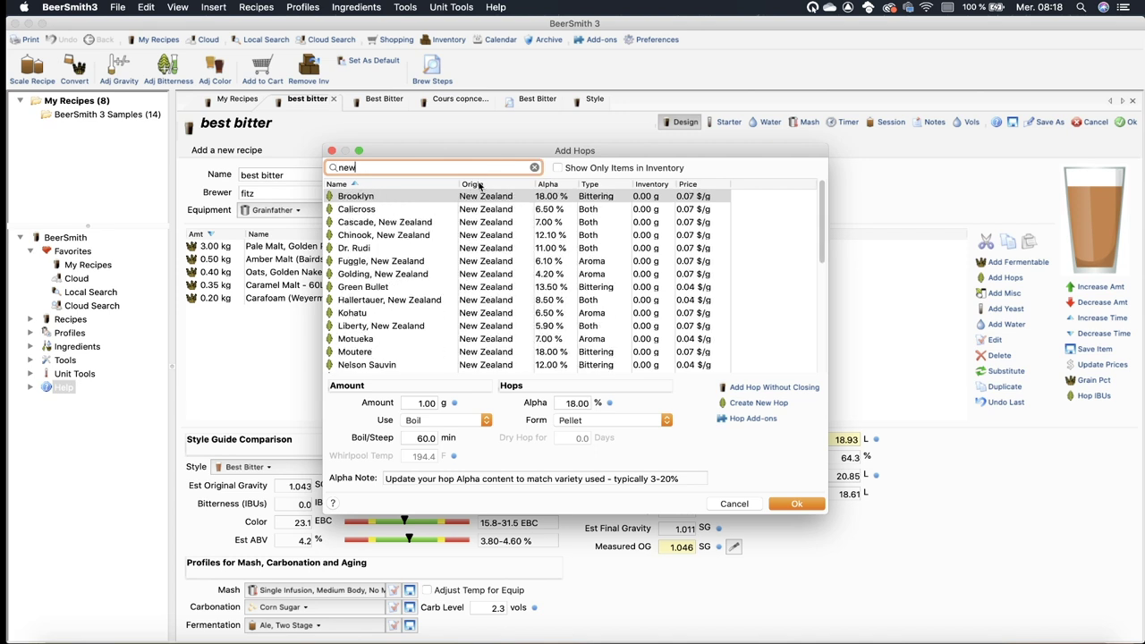
pyautogui.write('p')
pyautogui.press('Tab')
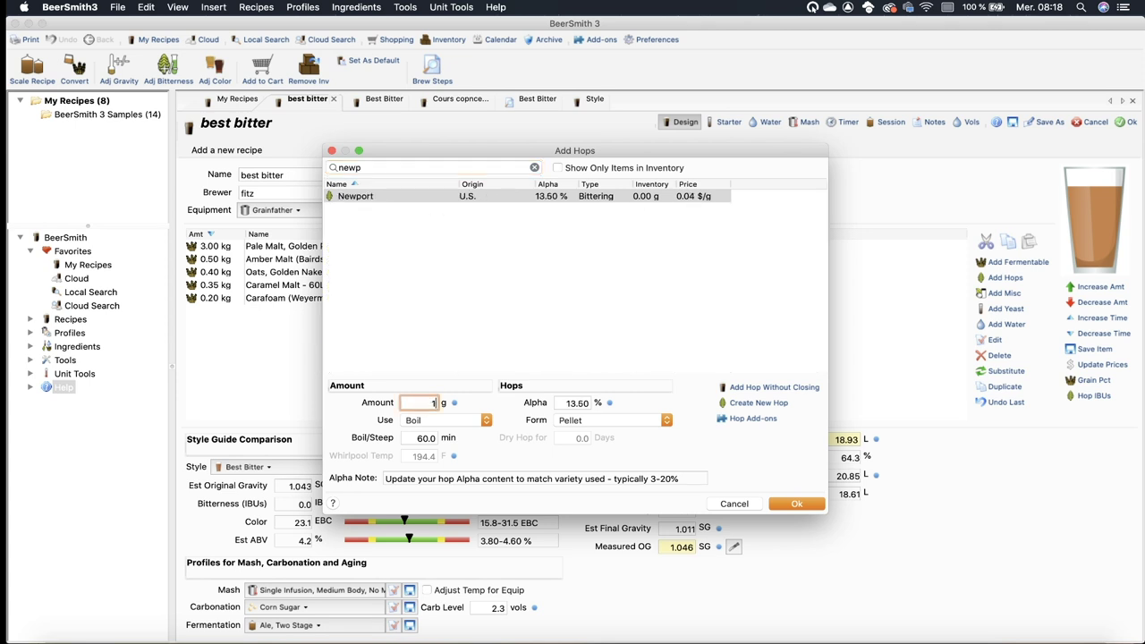
pyautogui.write('18')
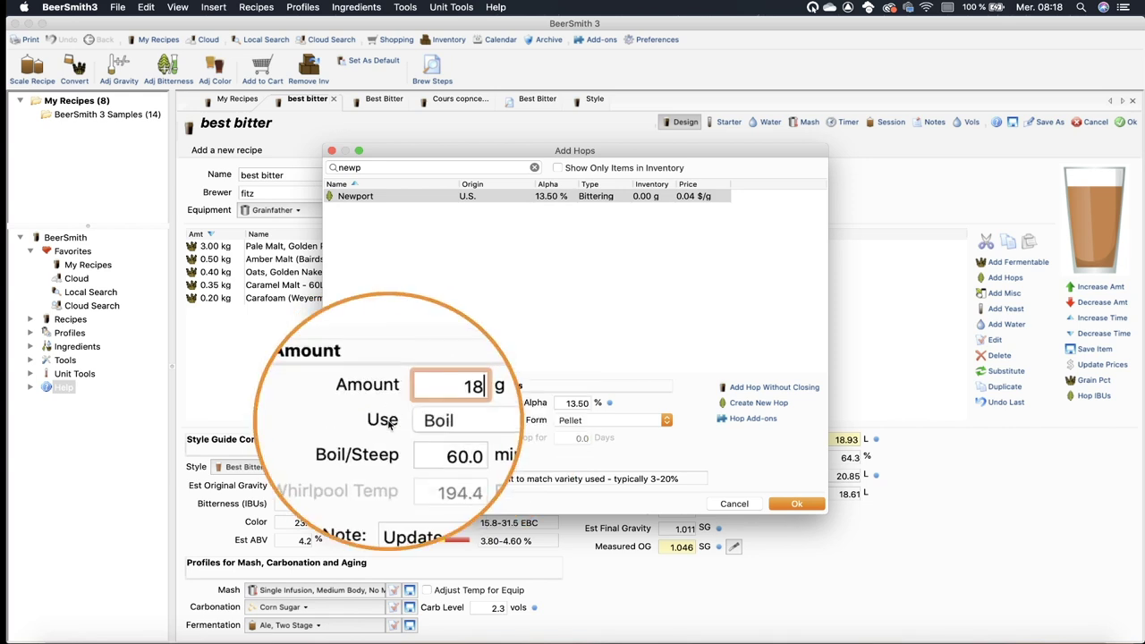
pyautogui.click(446, 420)
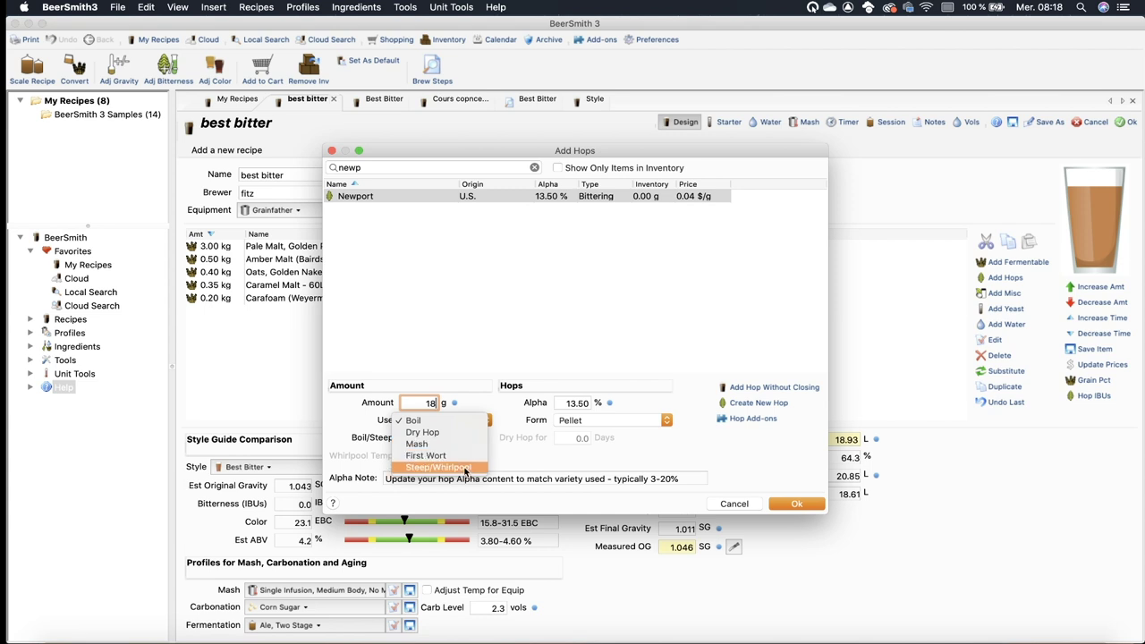
pyautogui.click(443, 420)
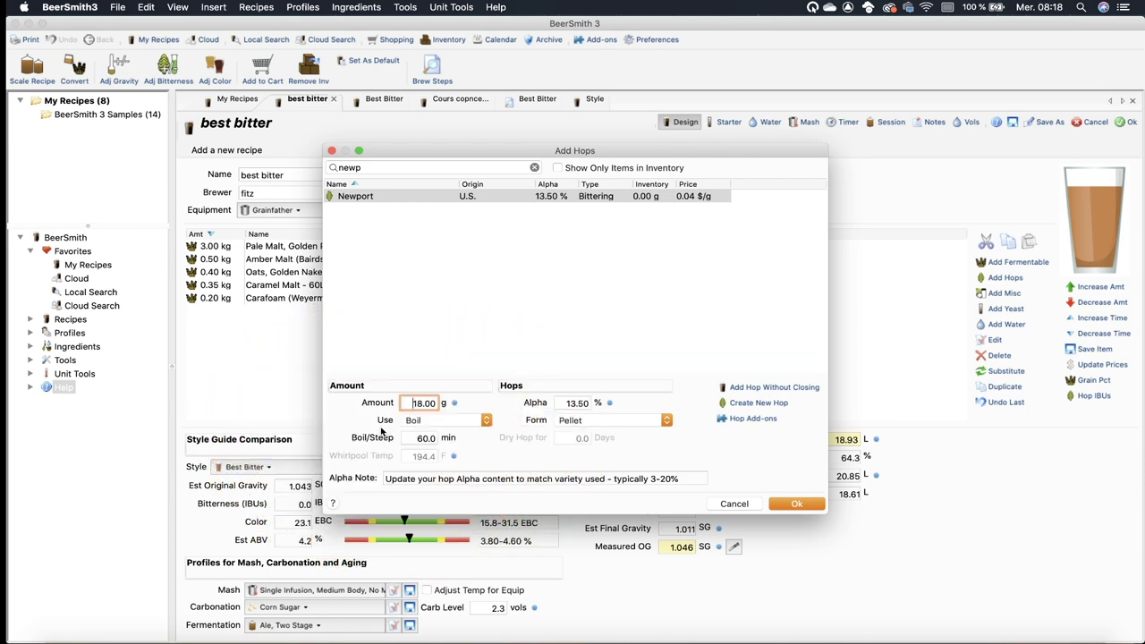
pyautogui.click(588, 421)
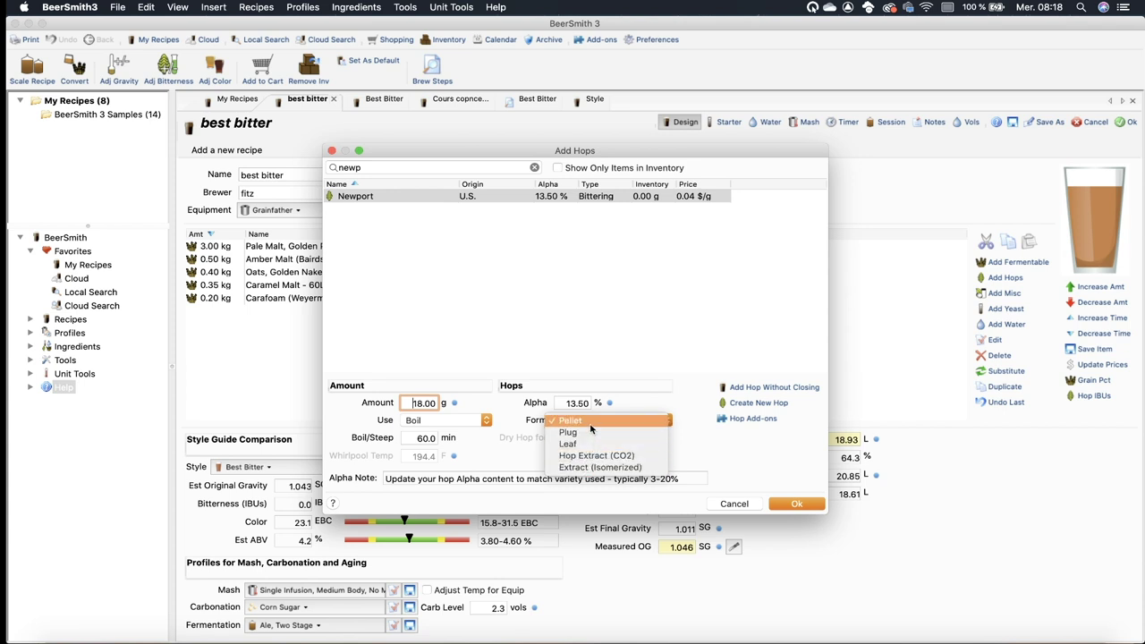
pyautogui.click(581, 419)
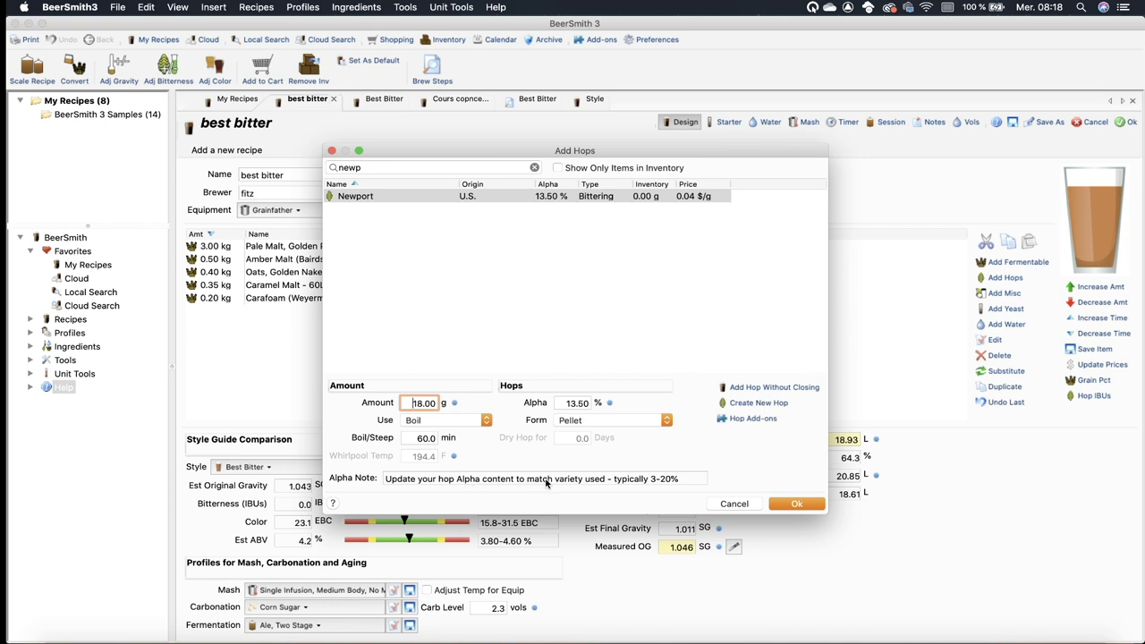
pyautogui.click(797, 505)
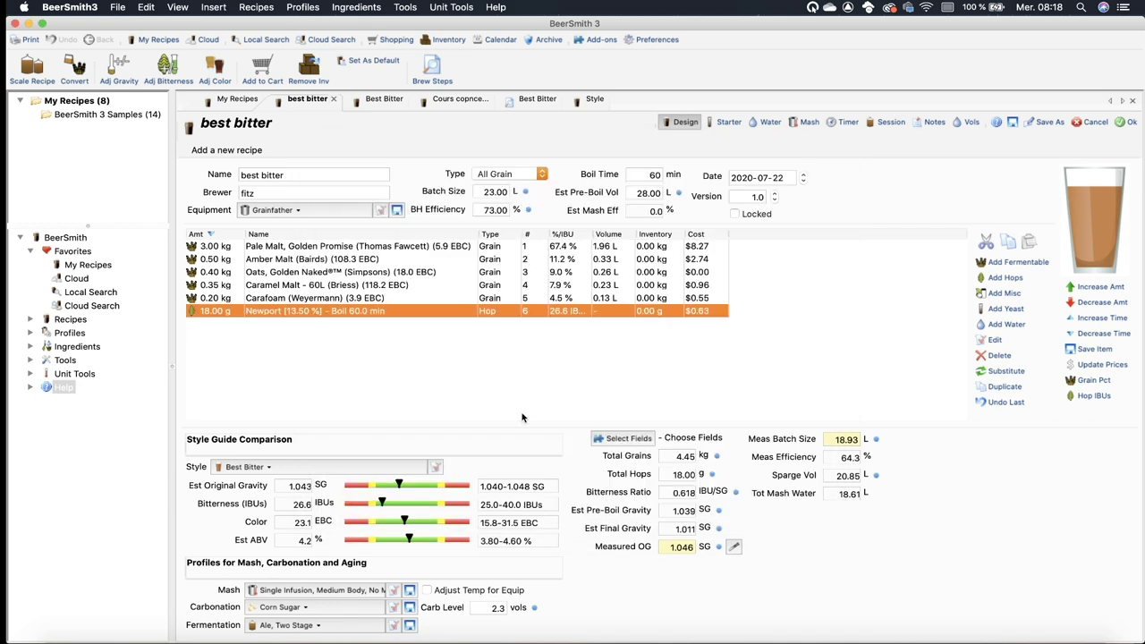
# Step: Add 28 g of United Kingdom Fuggle pellet hops (4.50 % alpha) as a 10-minute boil addition
pyautogui.click(1003, 281)
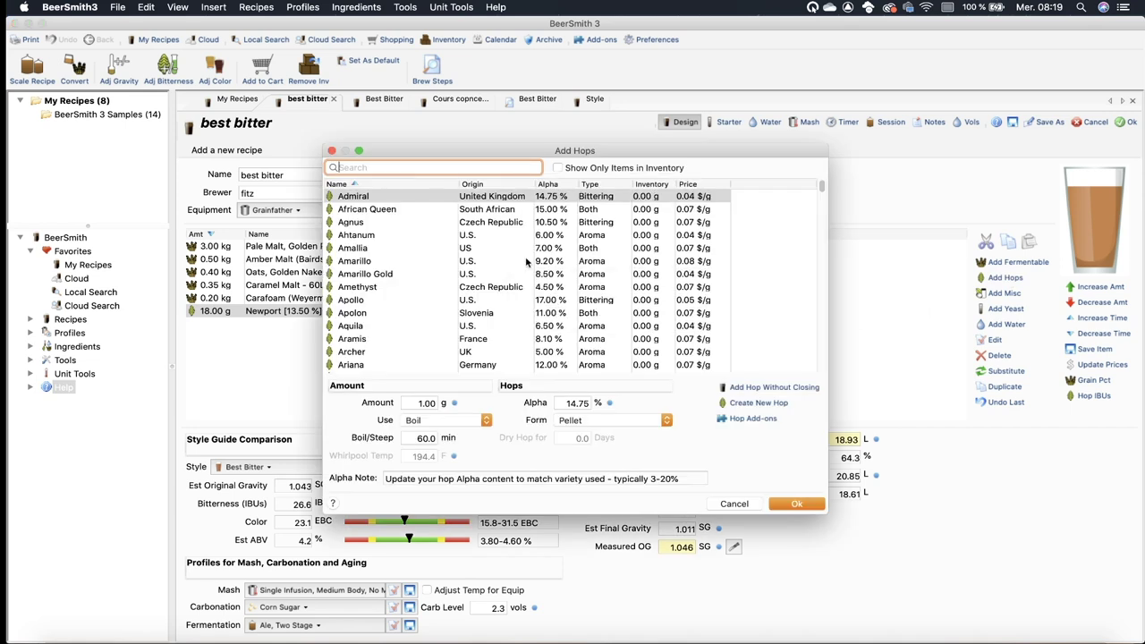
pyautogui.write('fug')
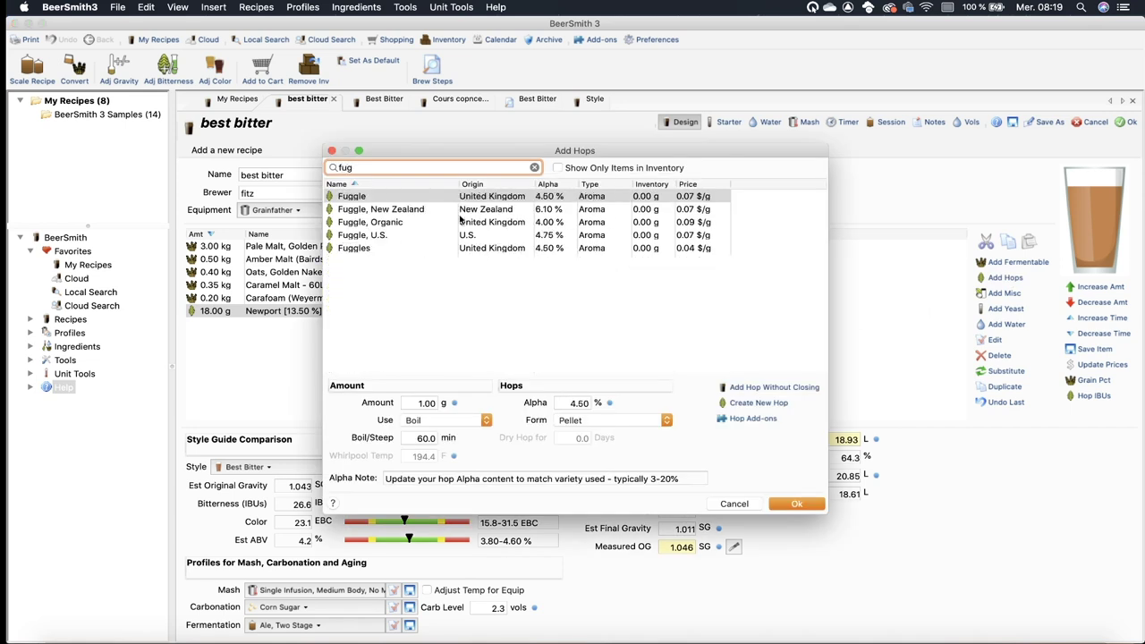
pyautogui.click(391, 198)
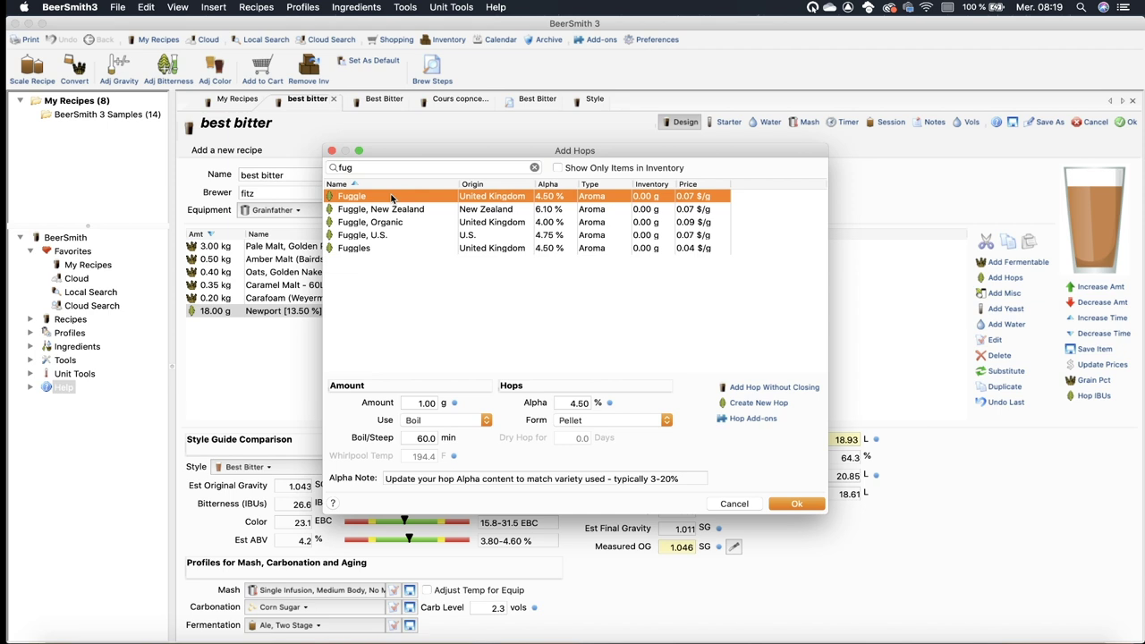
pyautogui.click(412, 402)
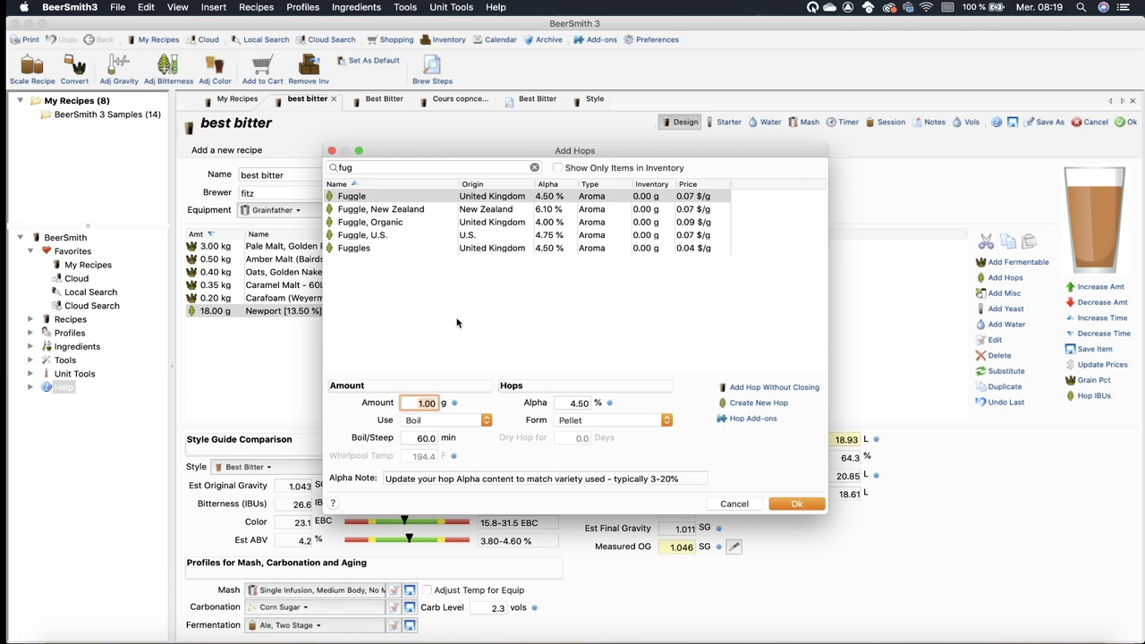
pyautogui.write('28')
pyautogui.press('Tab')
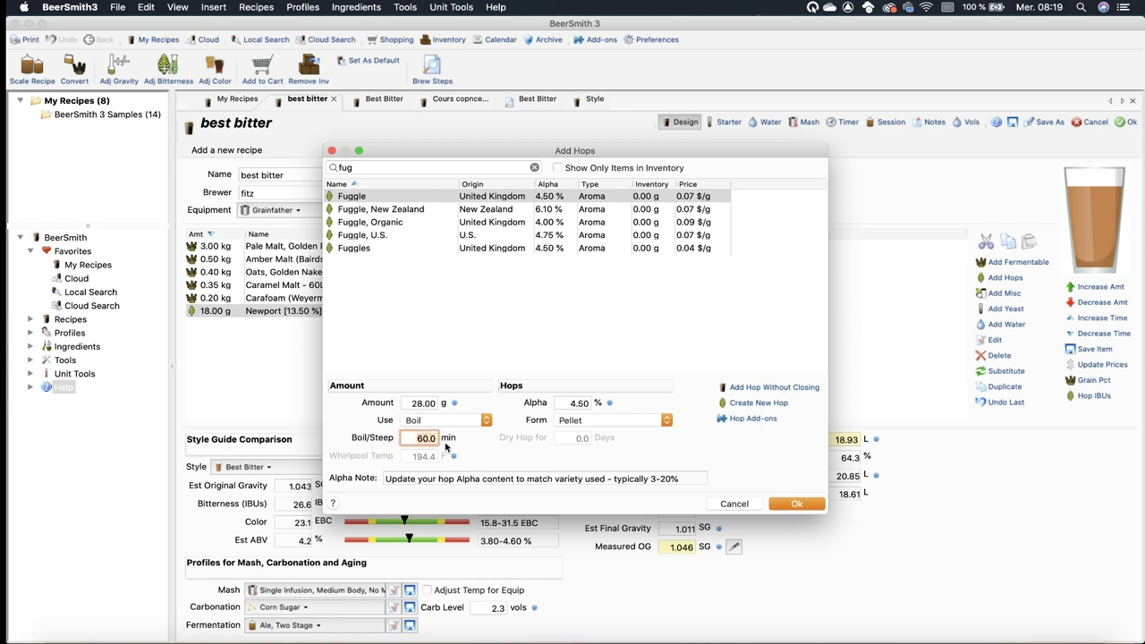
pyautogui.write('10')
pyautogui.click(779, 504)
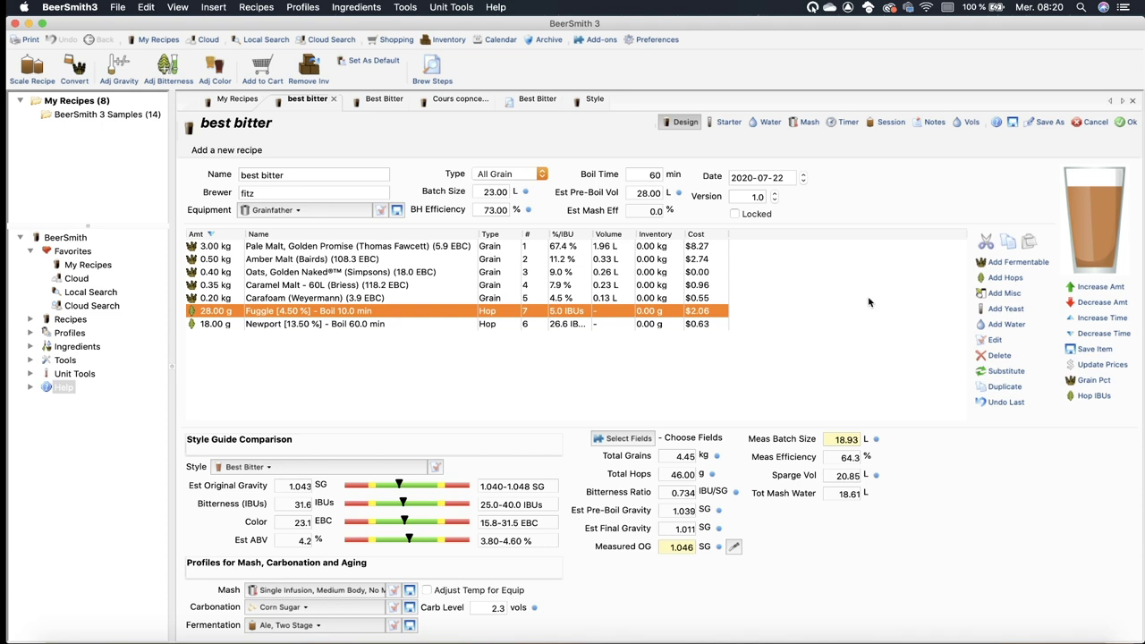
# Step: Add another 28 g of United Kingdom Fuggle pellet hops (4.50 % alpha) as a 5-minute boil addition
pyautogui.click(1008, 280)
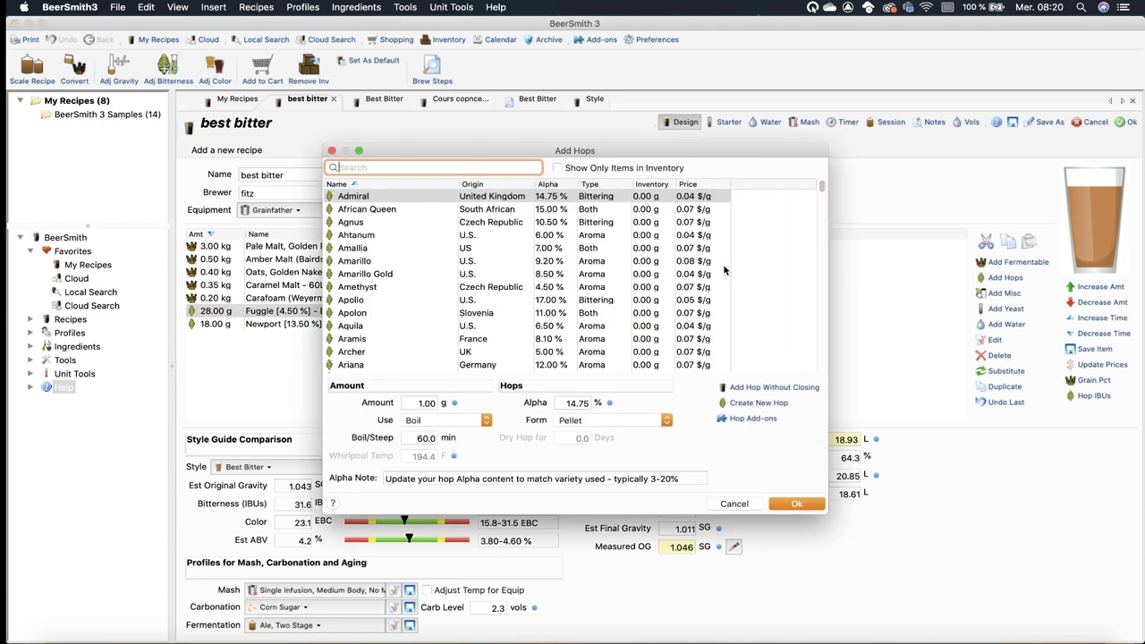
pyautogui.write('fug')
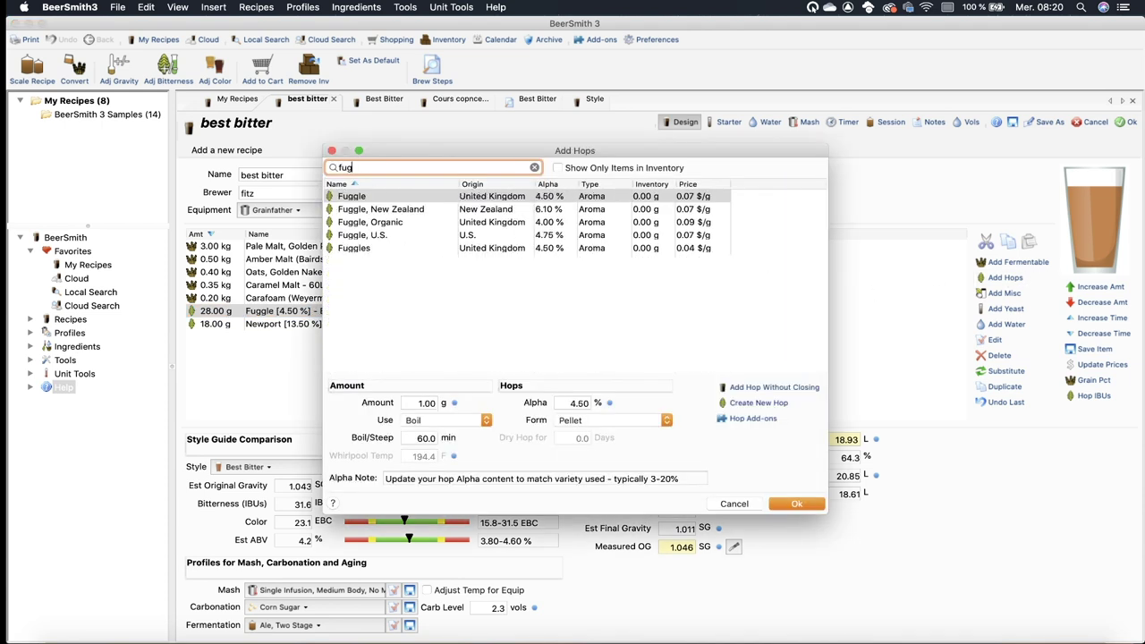
pyautogui.click(417, 402)
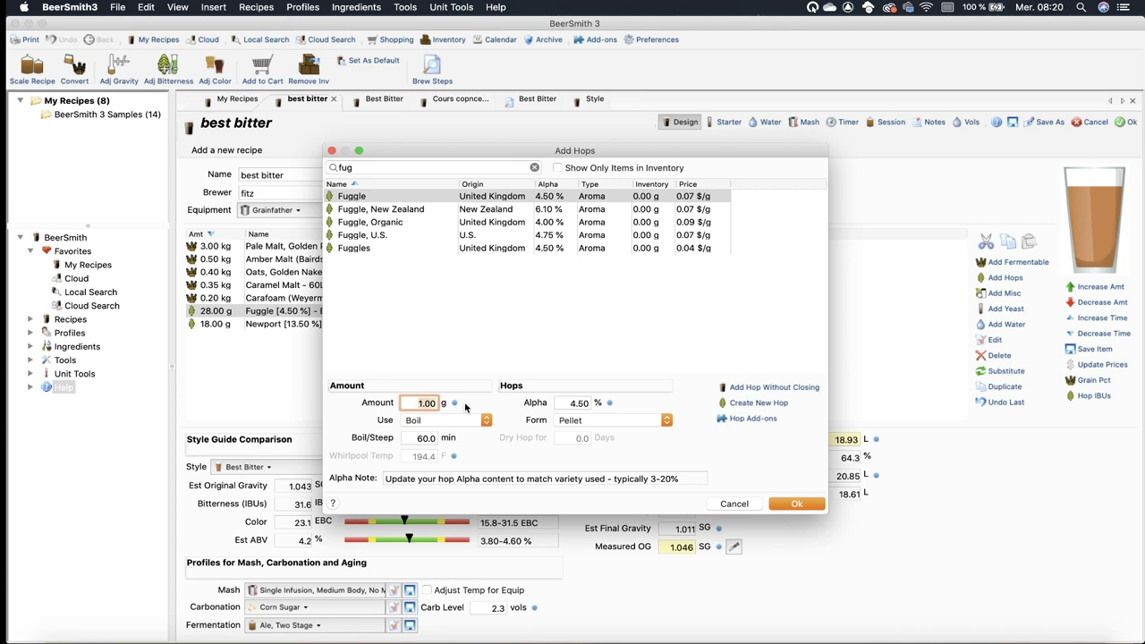
pyautogui.write('28')
pyautogui.click(411, 436)
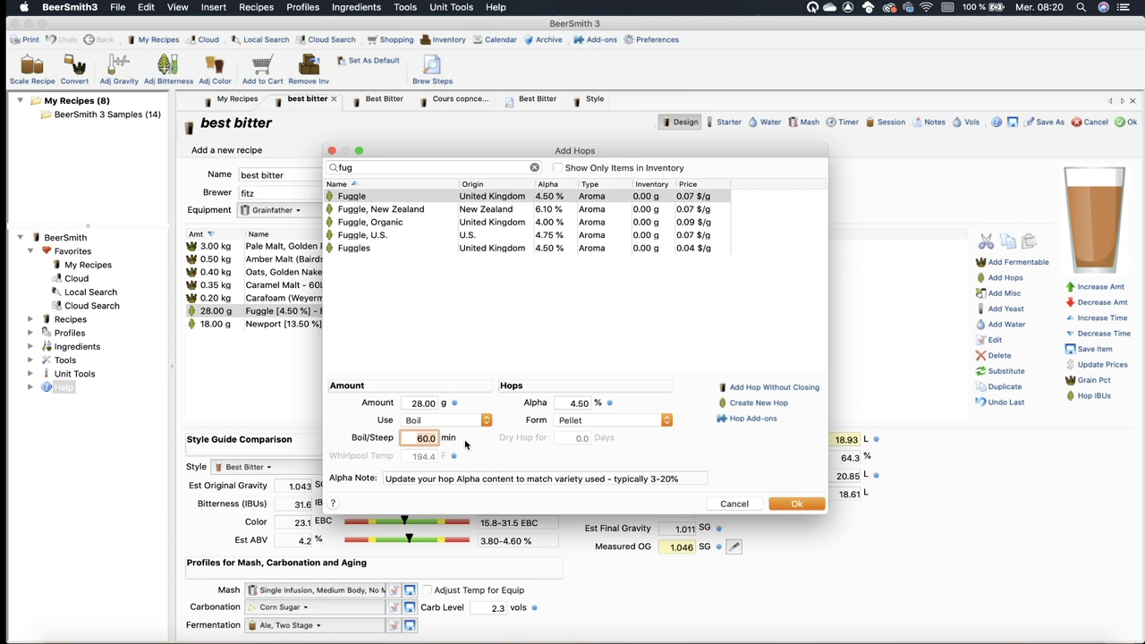
pyautogui.write('5')
pyautogui.click(795, 507)
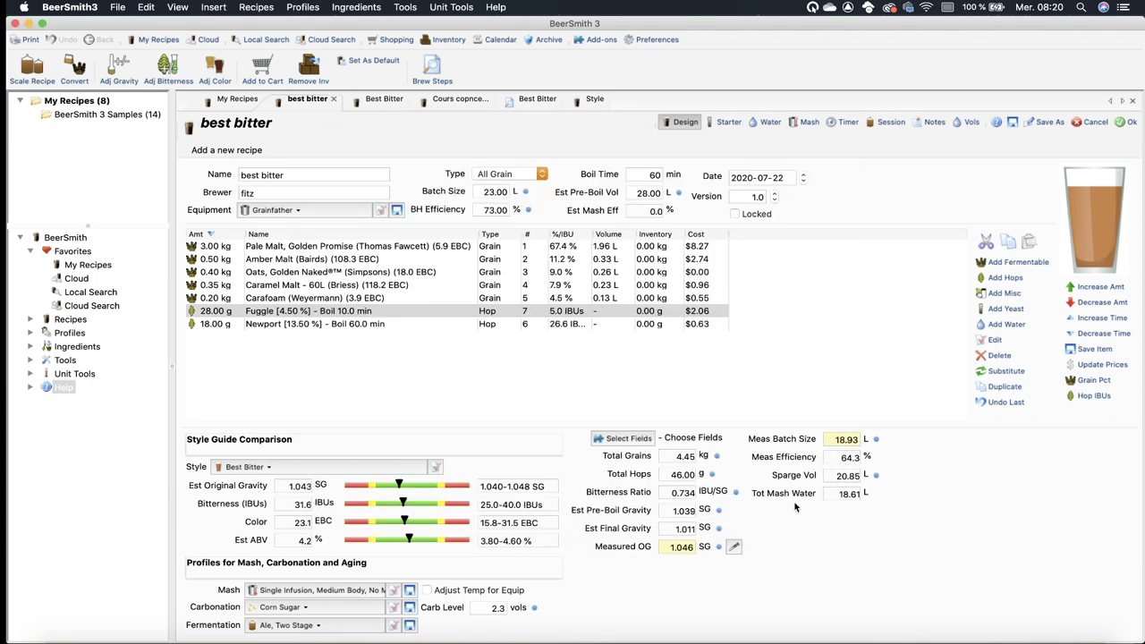
# Step: Read the typical uses, aroma description and substitute varieties in the notes of the 5-minute Fuggle addition
pyautogui.doubleClick(277, 326)
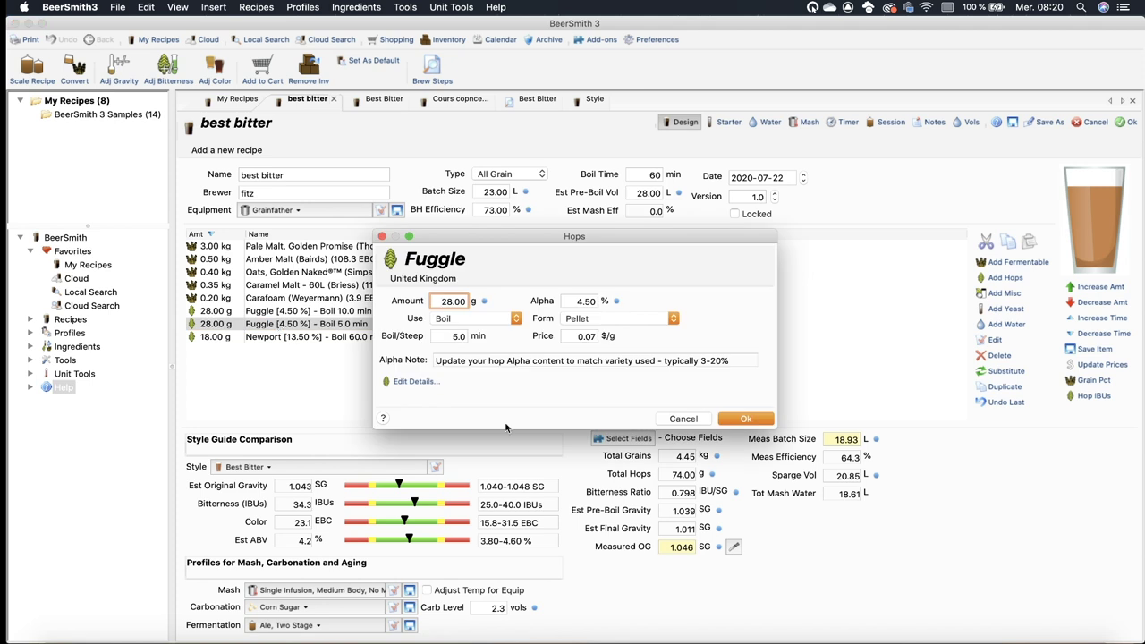
pyautogui.click(404, 386)
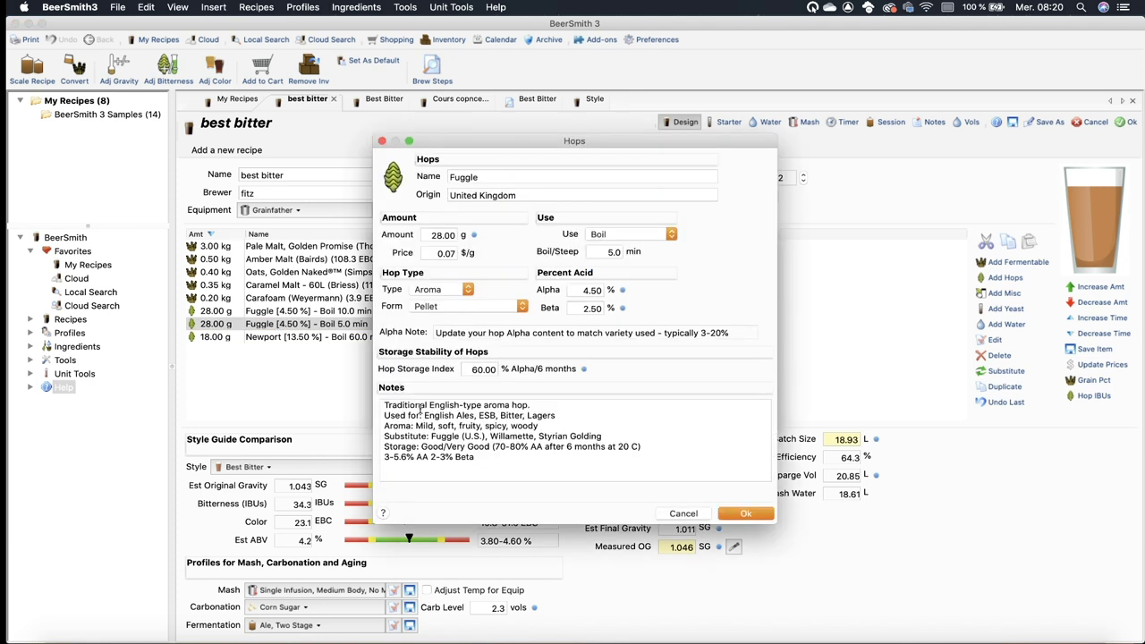
pyautogui.moveTo(429, 405); pyautogui.dragTo(535, 407)
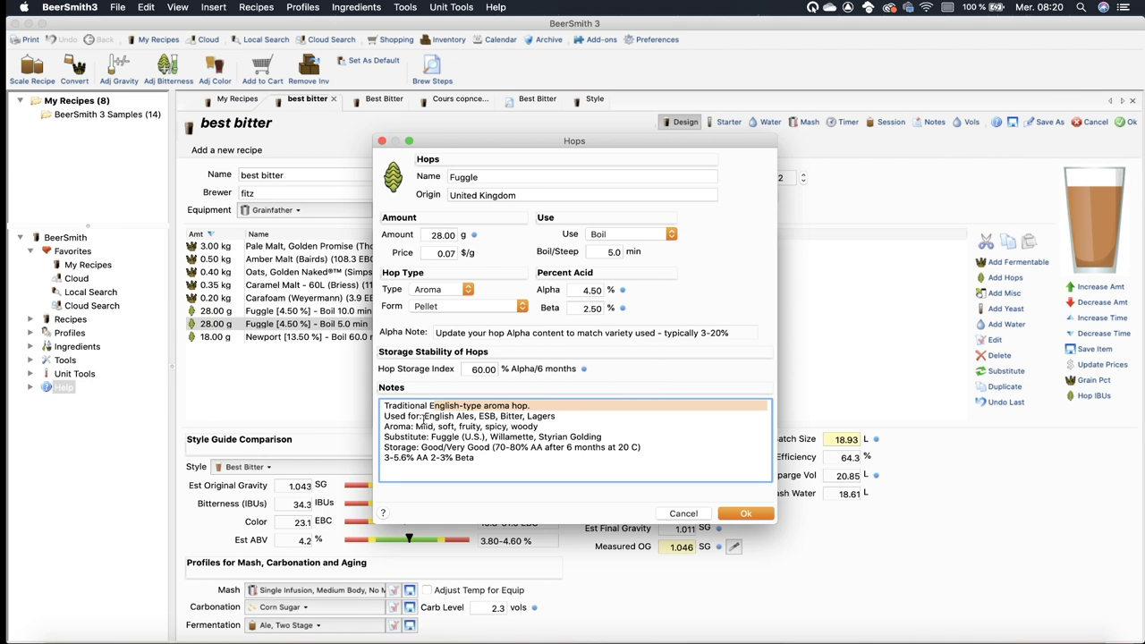
pyautogui.moveTo(408, 416); pyautogui.dragTo(564, 416)
pyautogui.click(591, 424)
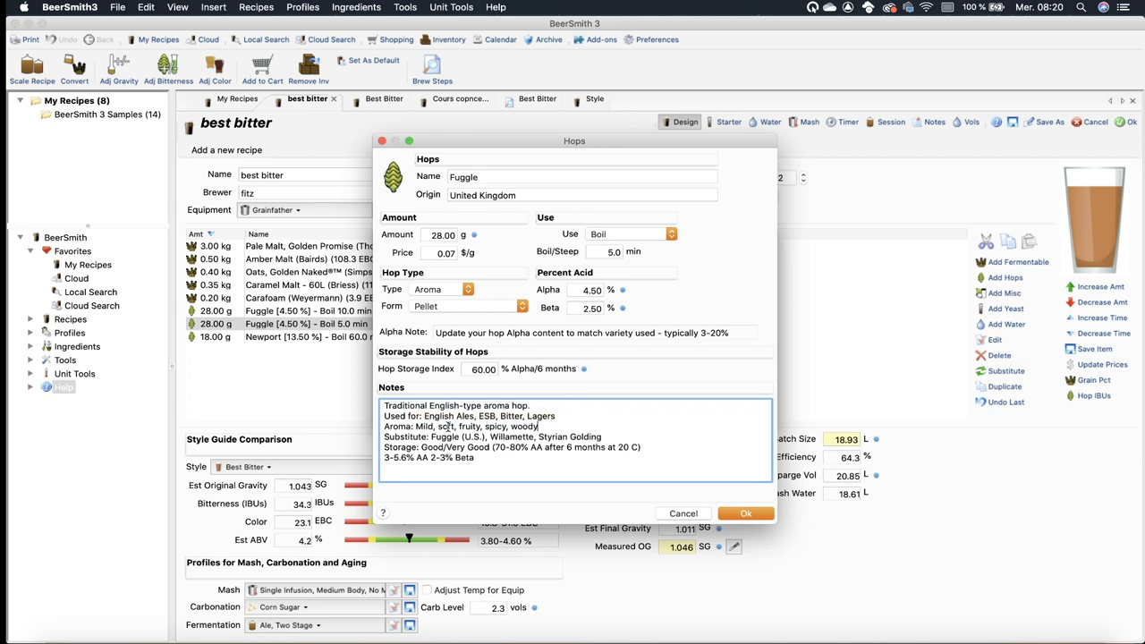
pyautogui.moveTo(416, 426); pyautogui.dragTo(497, 438)
pyautogui.click(489, 456)
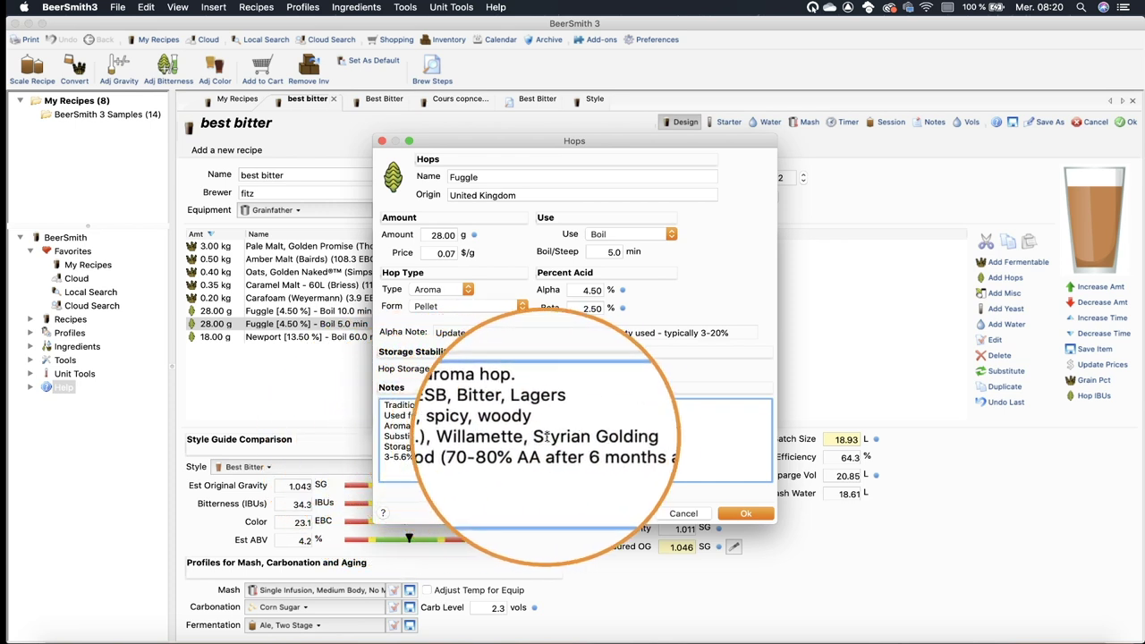
pyautogui.moveTo(590, 437); pyautogui.dragTo(431, 438)
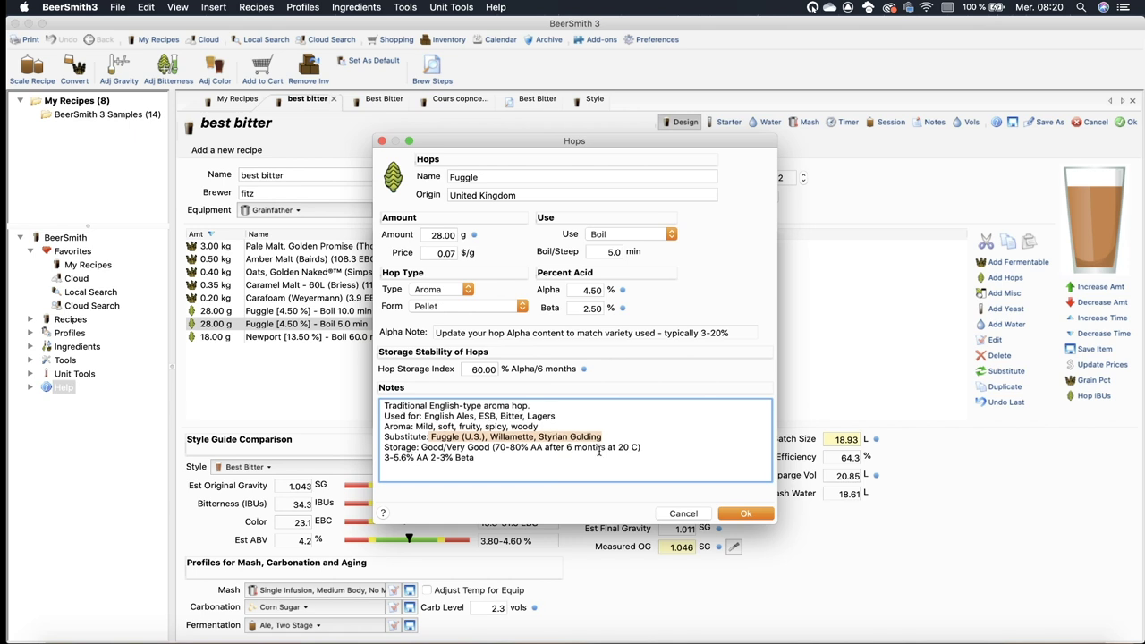
pyautogui.click(742, 515)
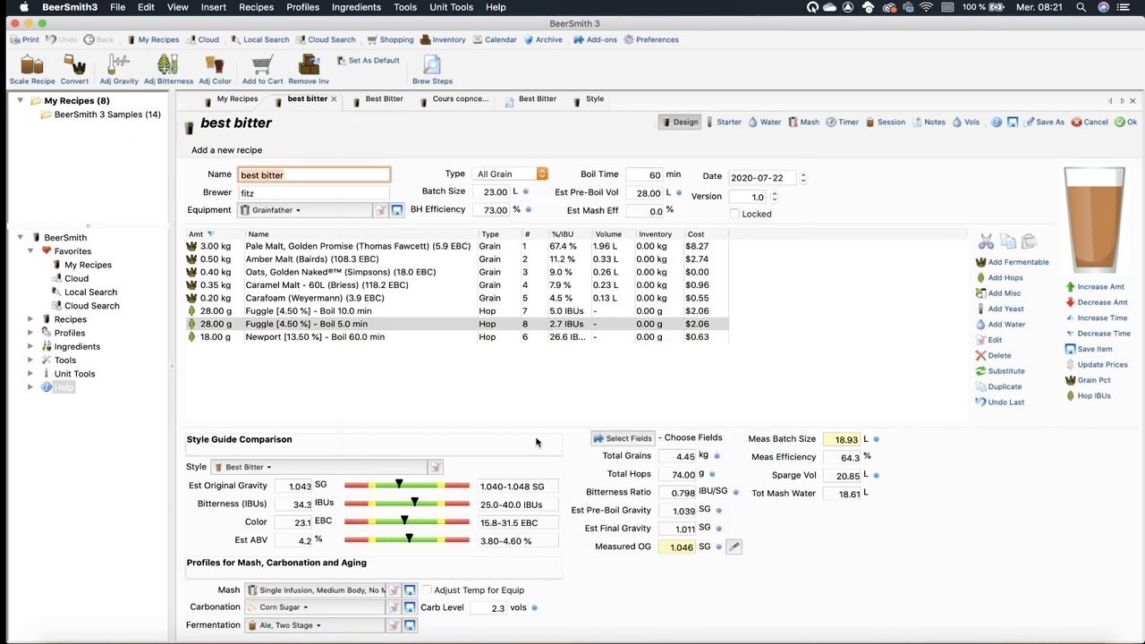
# Step: Add 1 package of English Ale I liquid yeast from Escarpment Labs to the recipe
pyautogui.click(420, 386)
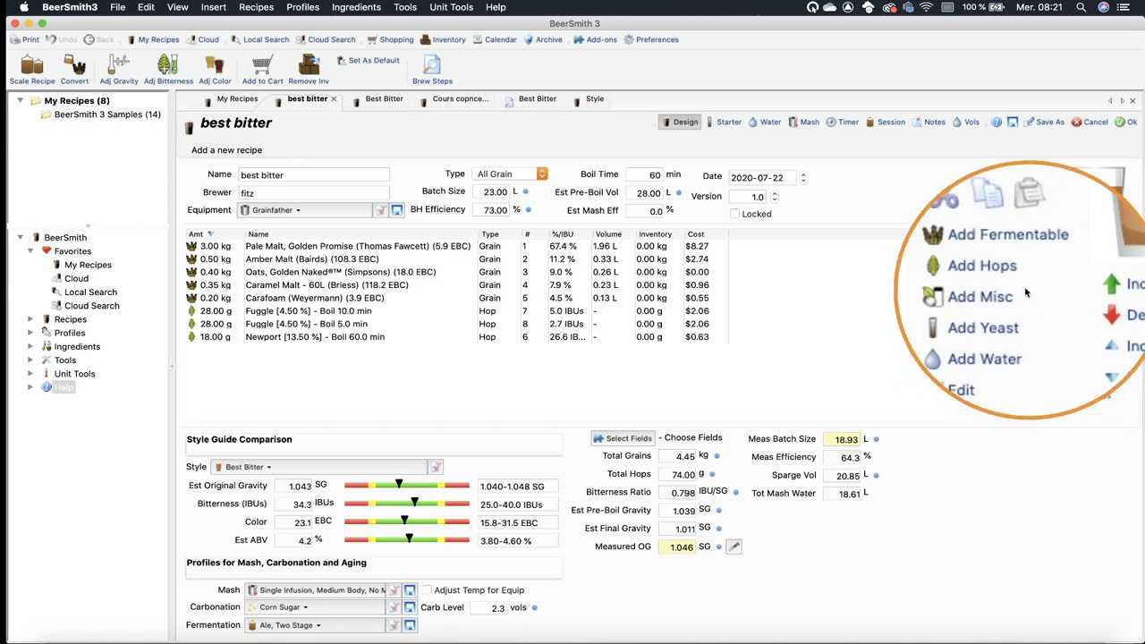
pyautogui.click(1005, 309)
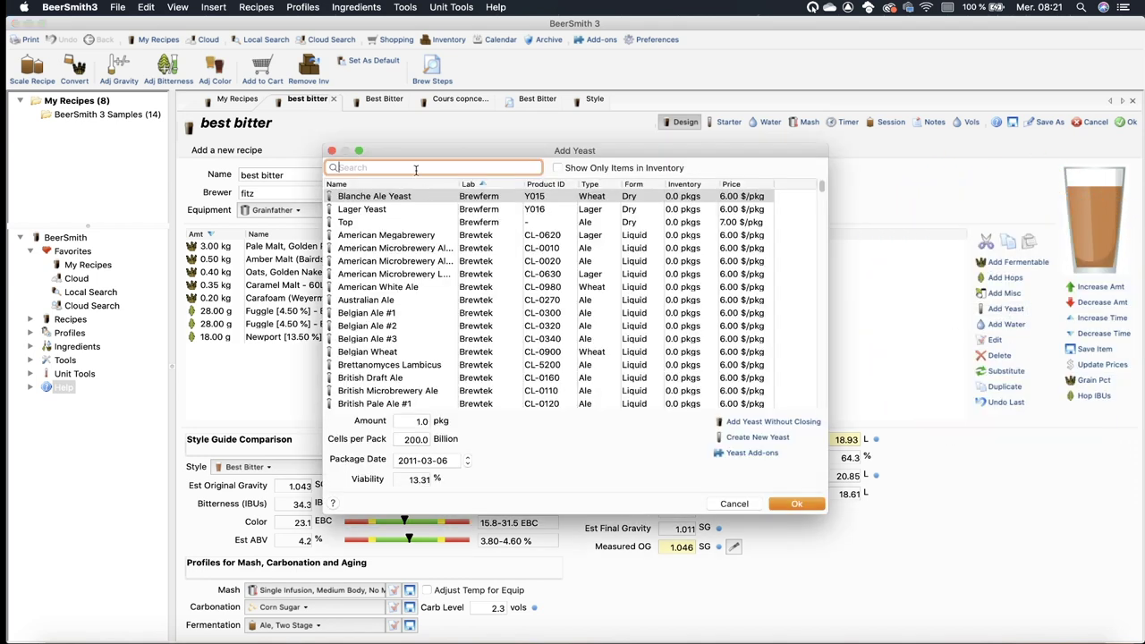
pyautogui.write('esca')
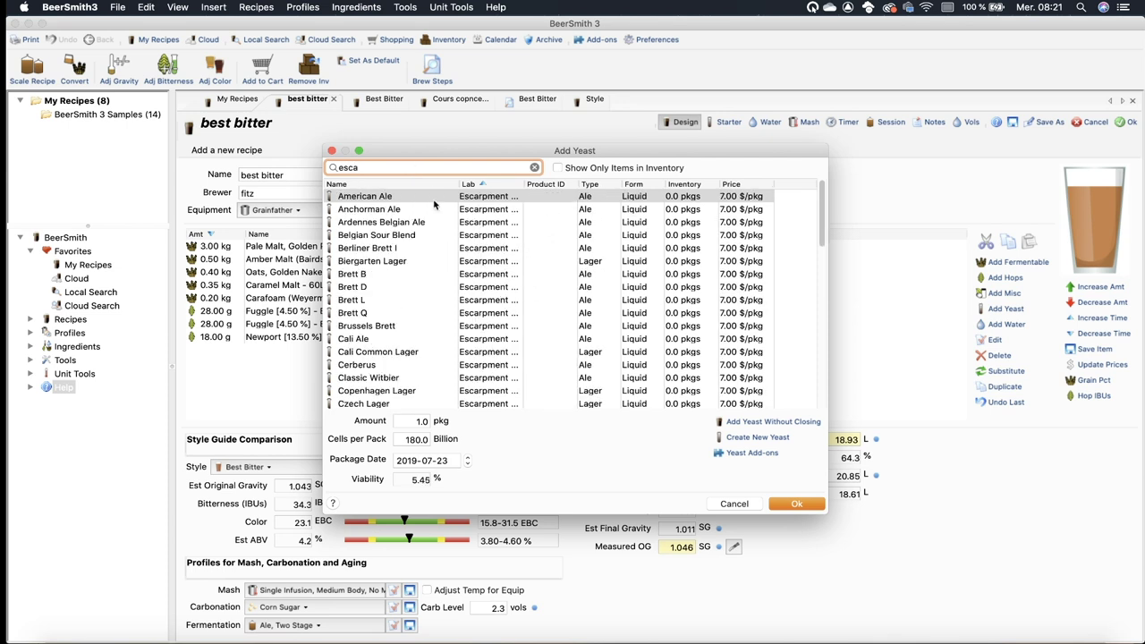
pyautogui.scroll(-5, 395, 291)
pyautogui.click(386, 300)
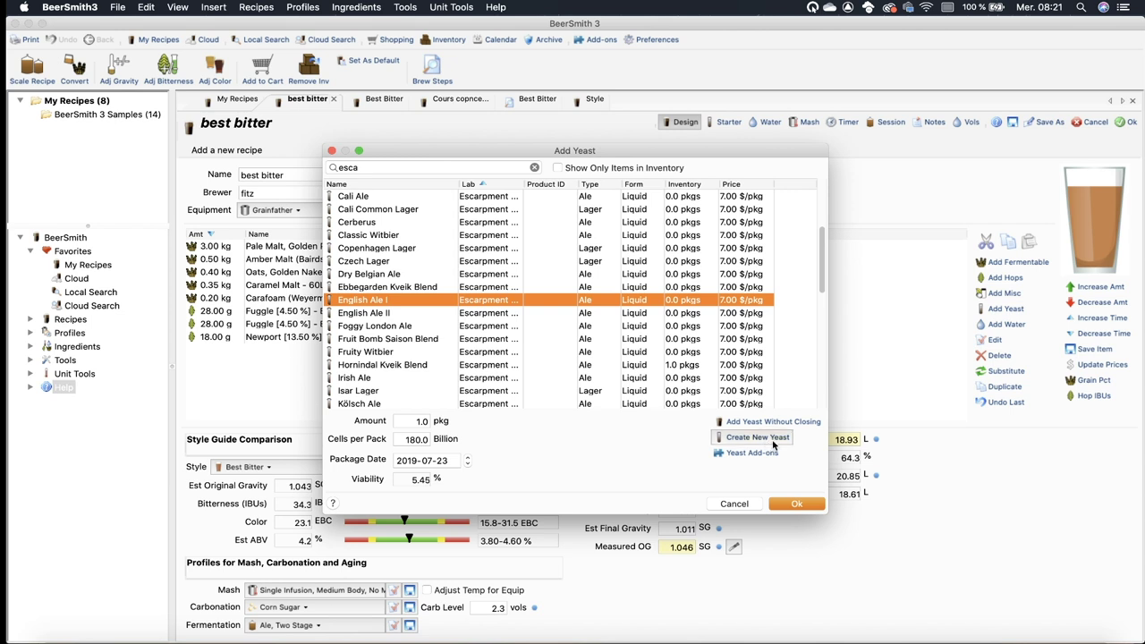
pyautogui.click(796, 504)
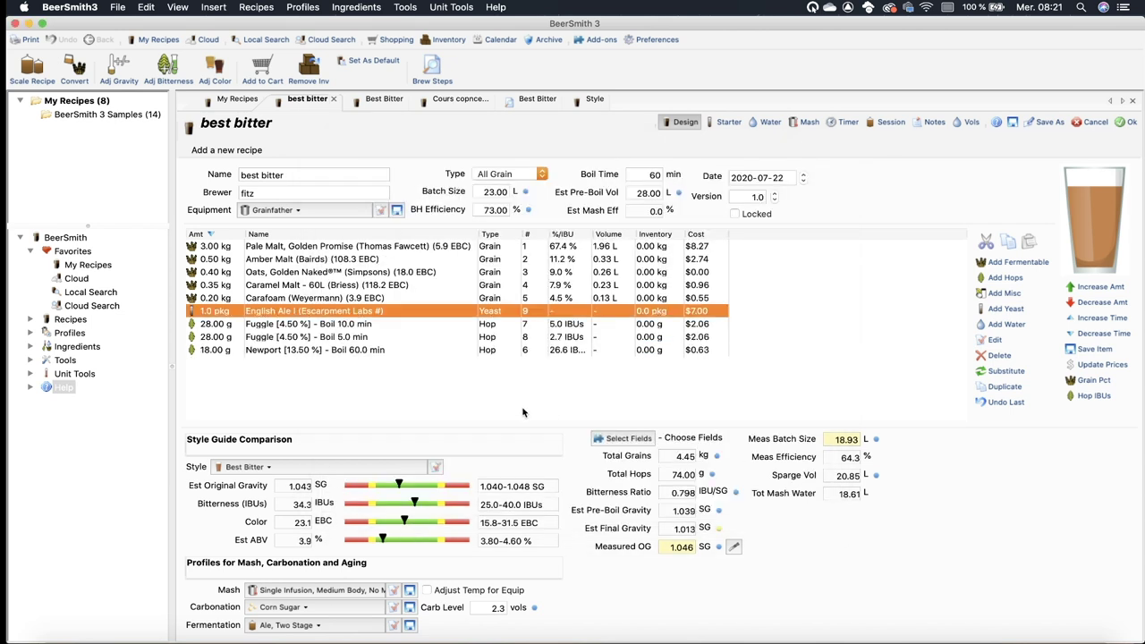
# Step: Remove the English Ale I yeast from the ingredient list and add it back to the recipe
pyautogui.moveTo(335, 313)
pyautogui.doubleClick(285, 312)
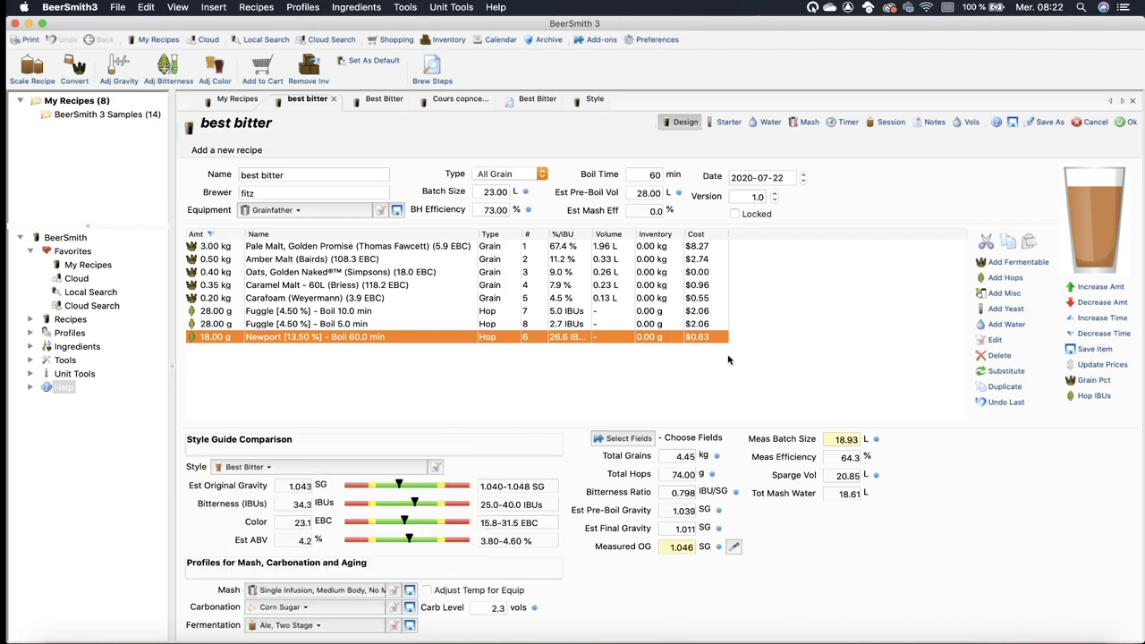
pyautogui.click(1005, 309)
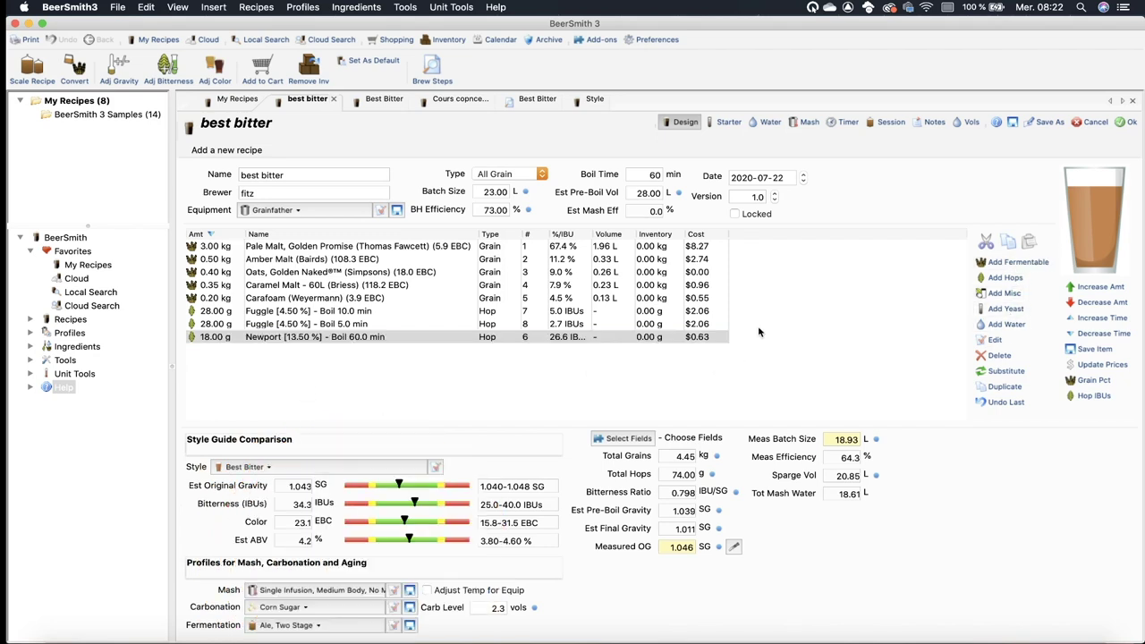
pyautogui.doubleClick(383, 399)
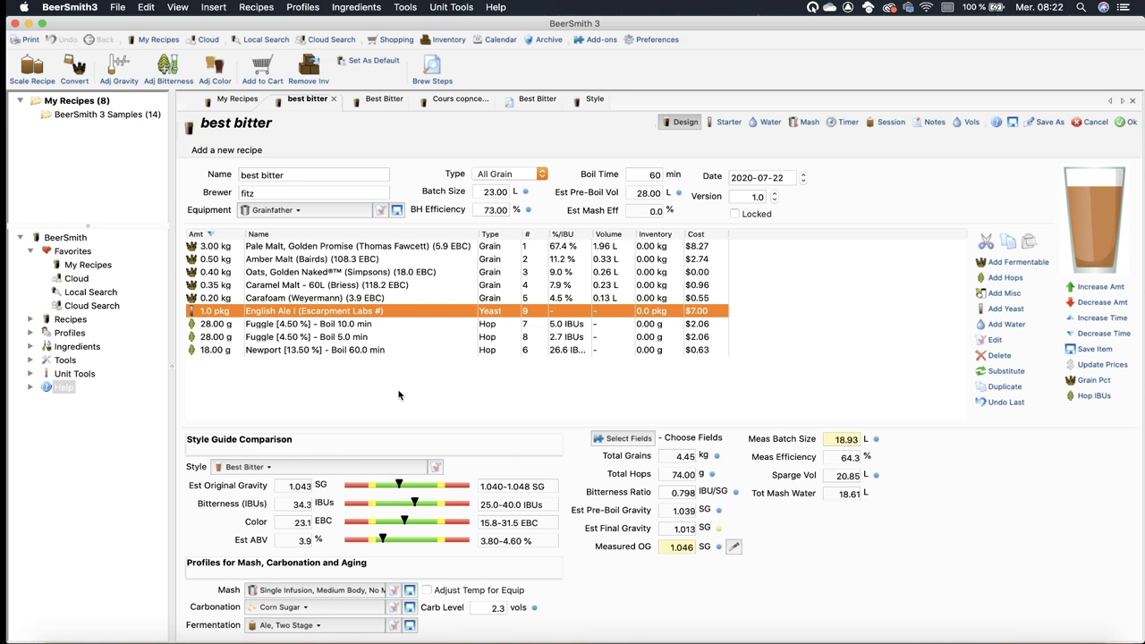
# Step: Read the notes in the full details of the English Ale I yeast
pyautogui.doubleClick(327, 313)
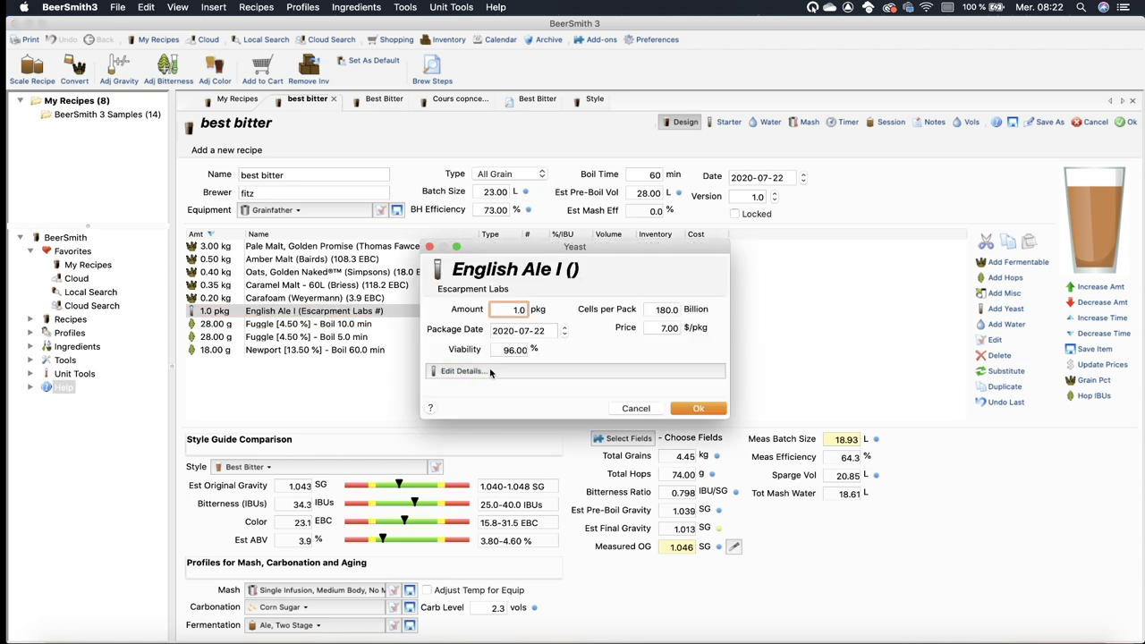
pyautogui.click(457, 374)
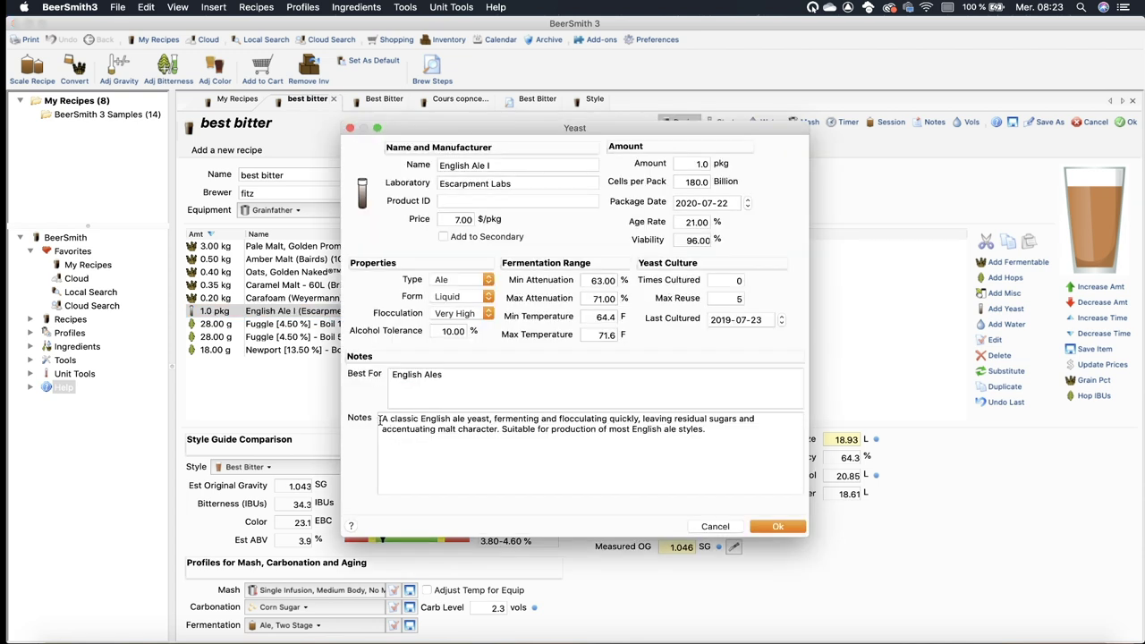
pyautogui.moveTo(380, 419); pyautogui.dragTo(687, 444)
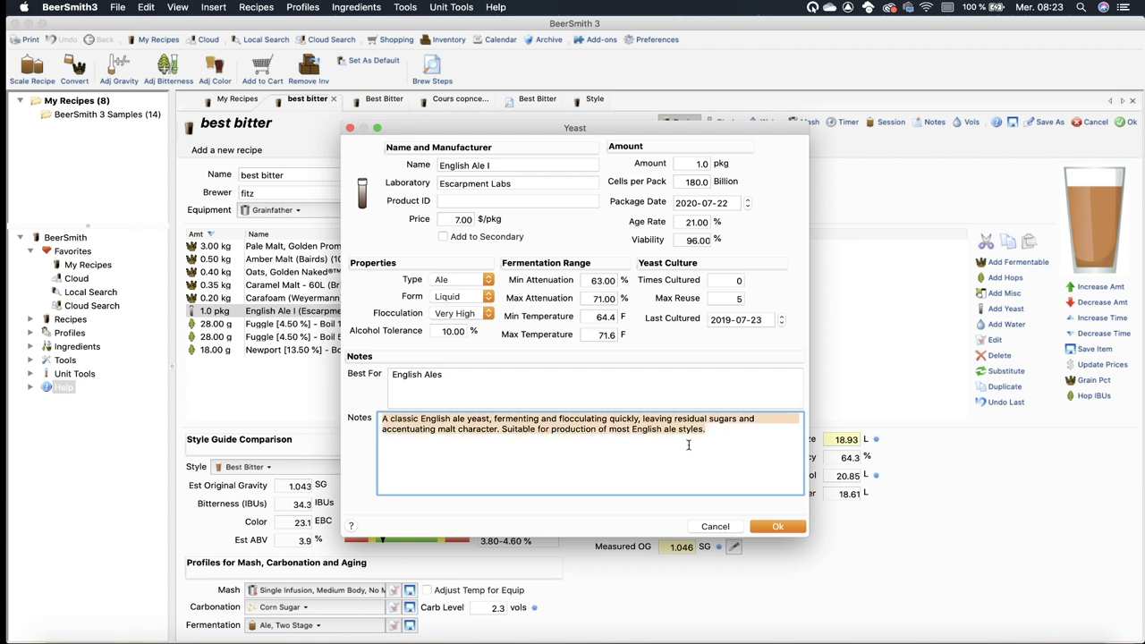
pyautogui.click(675, 460)
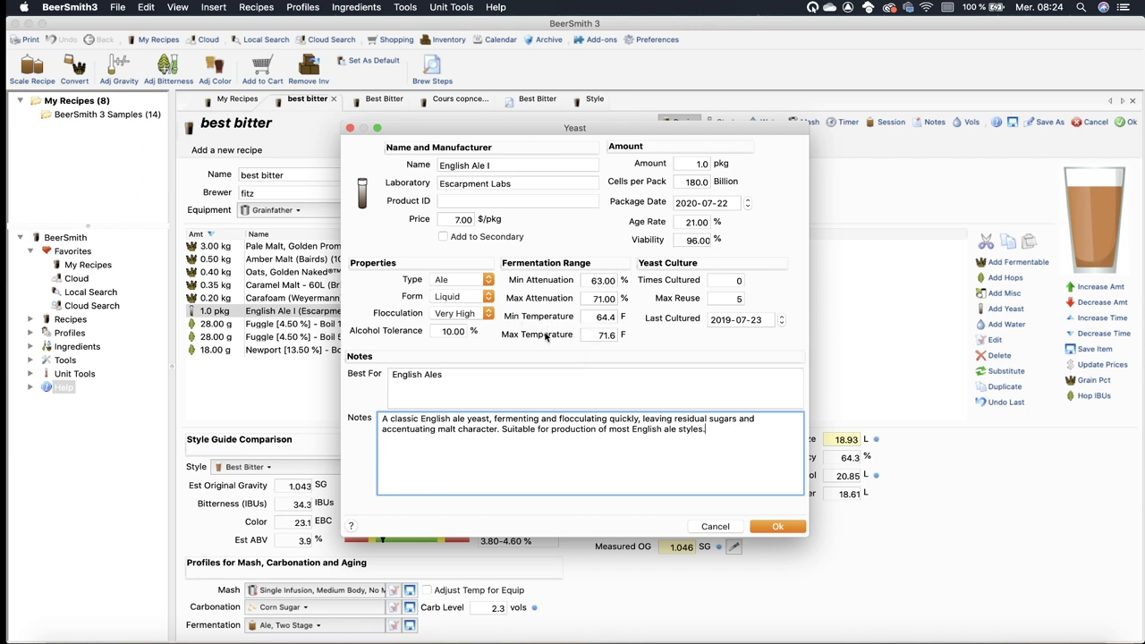
# Step: Check the minimum and maximum fermentation temperatures in the English Ale I details
pyautogui.click(593, 317)
pyautogui.click(607, 337)
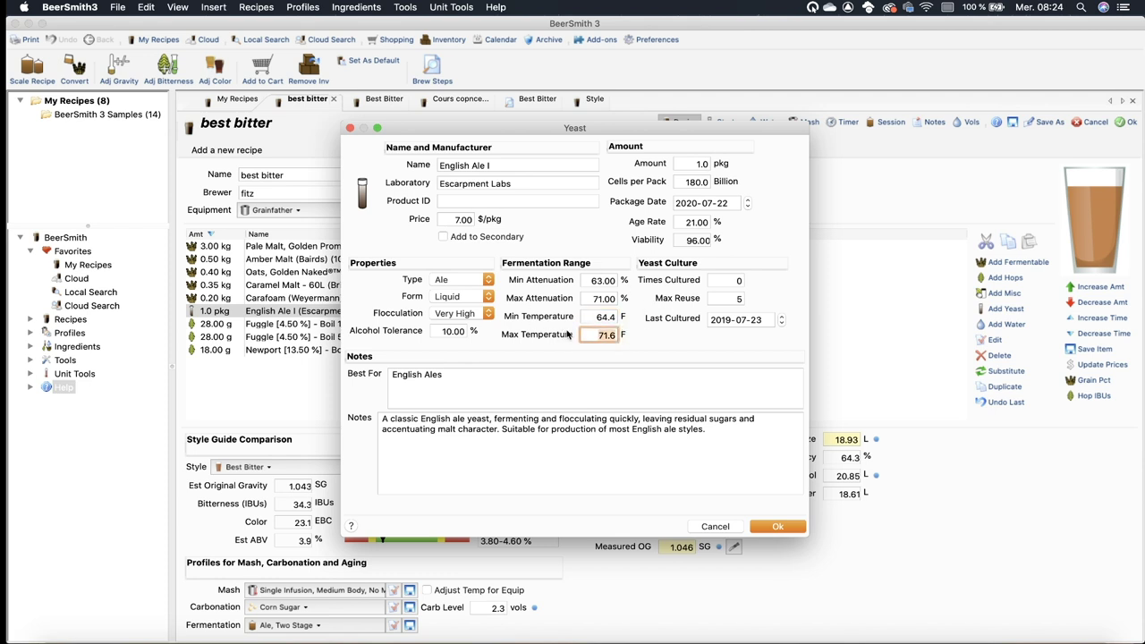
pyautogui.hotkey('shift', 'Tab')
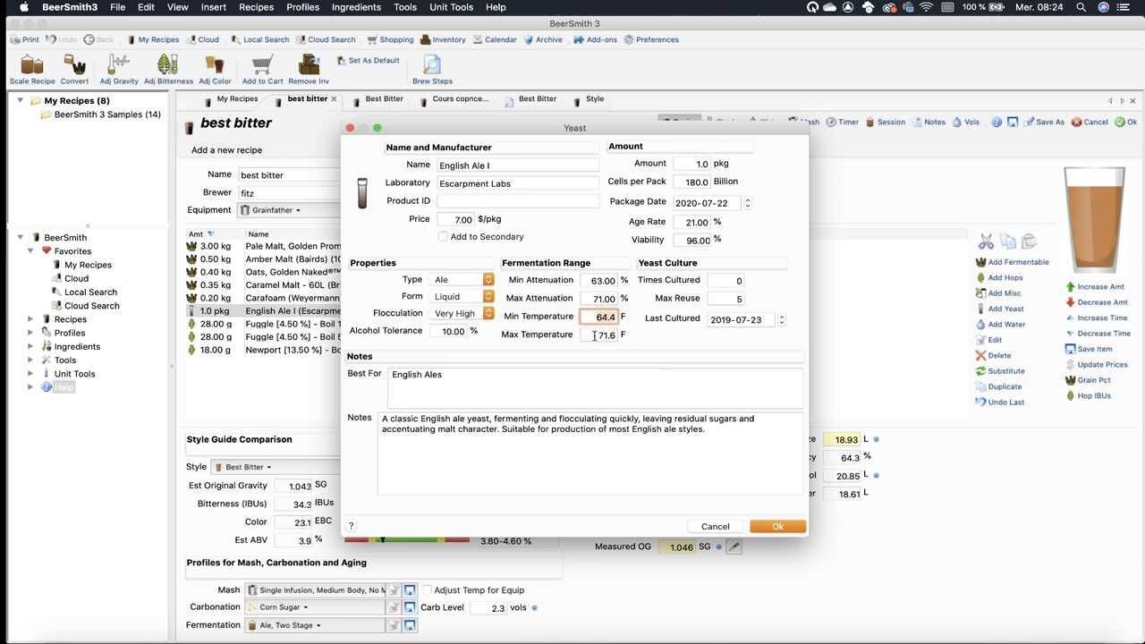
pyautogui.press('Tab')
pyautogui.hotkey('shift', 'Tab')
pyautogui.press('Tab')
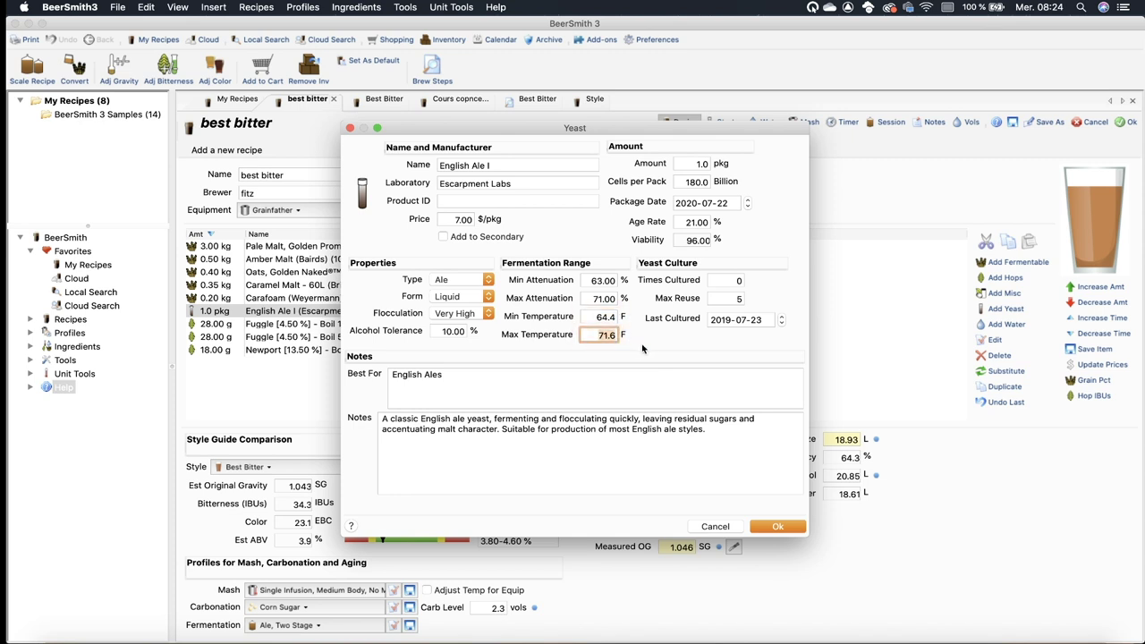
# Step: Check the minimum and maximum attenuation of the English Ale I yeast and close its details
pyautogui.click(607, 283)
pyautogui.press('Tab')
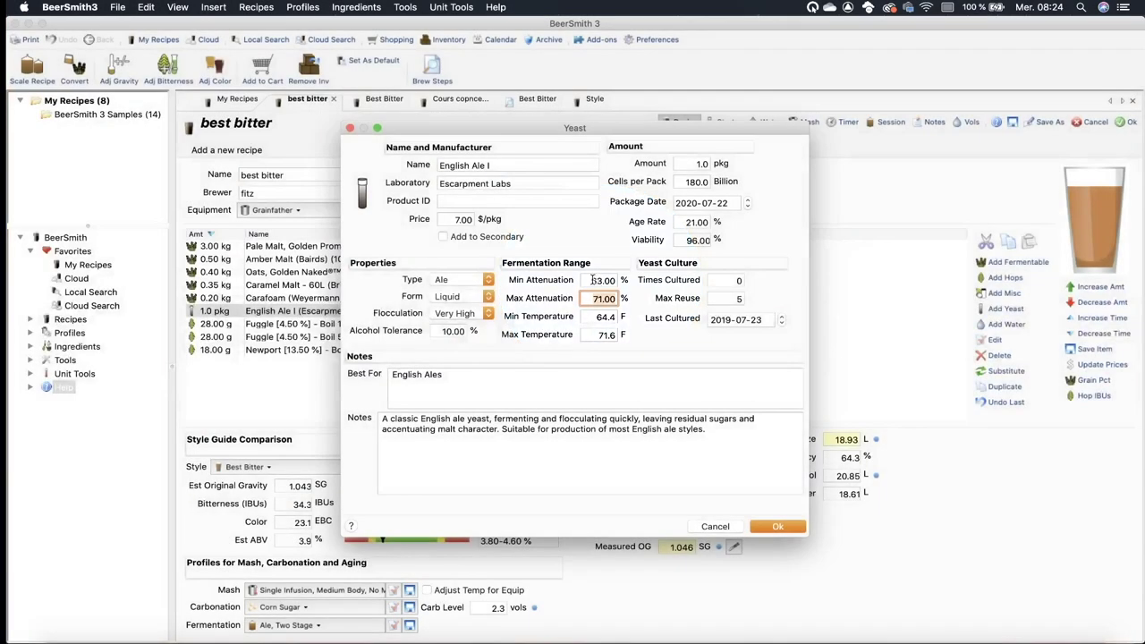
pyautogui.click(601, 281)
pyautogui.click(617, 299)
pyautogui.click(777, 526)
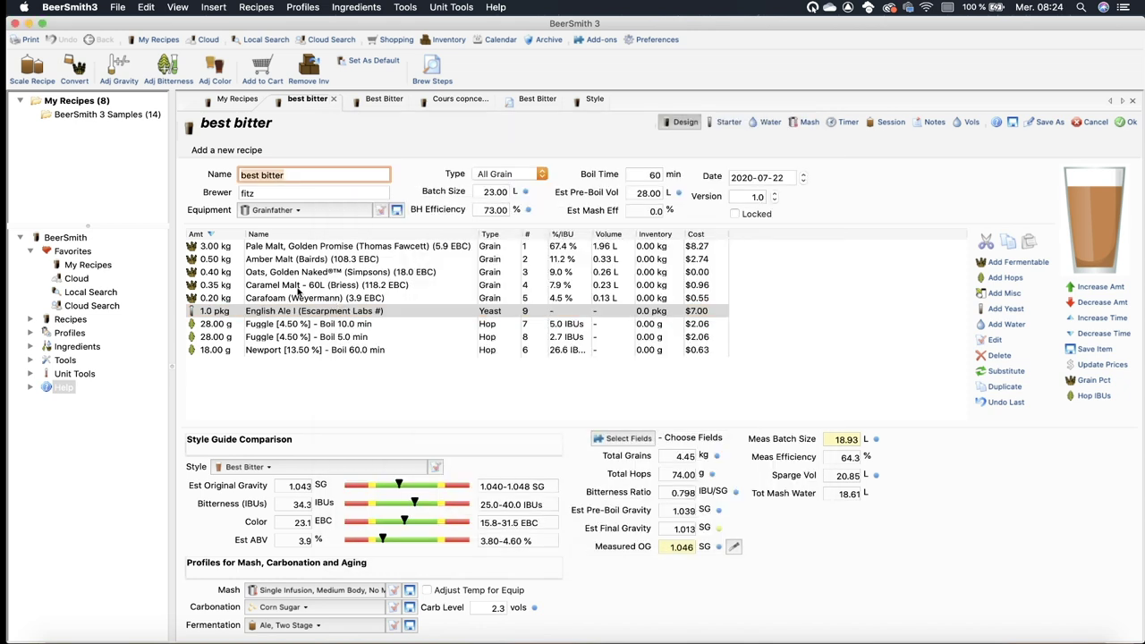
# Step: Substitute the recipe's English Ale I yeast with English Ale II from Escarpment Labs
pyautogui.click(296, 312)
pyautogui.doubleClick(296, 311)
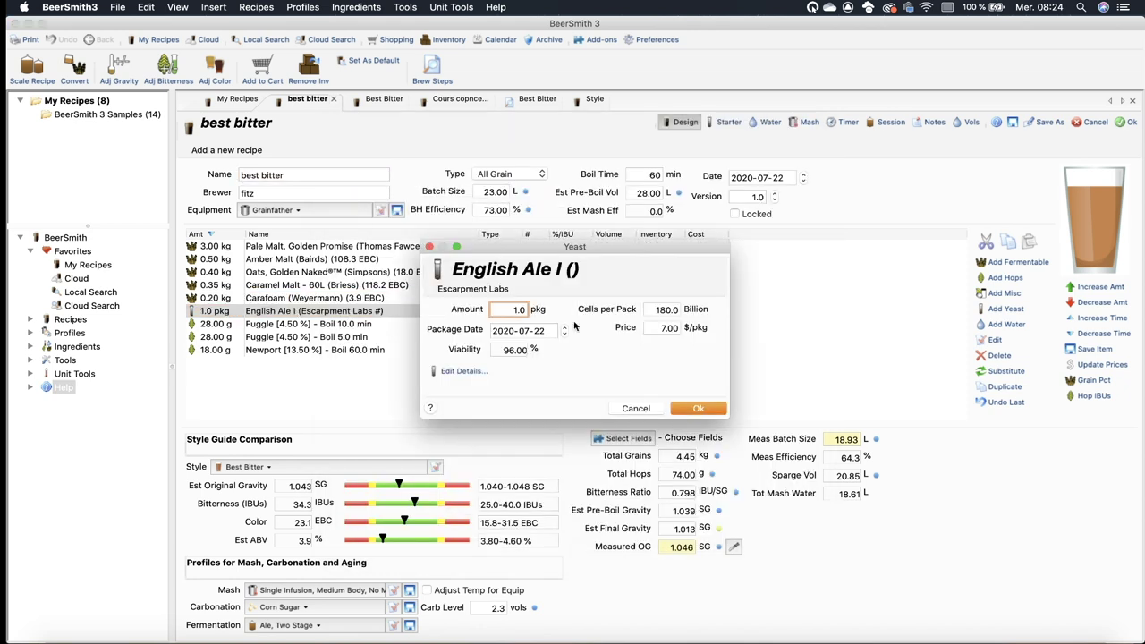
pyautogui.click(697, 407)
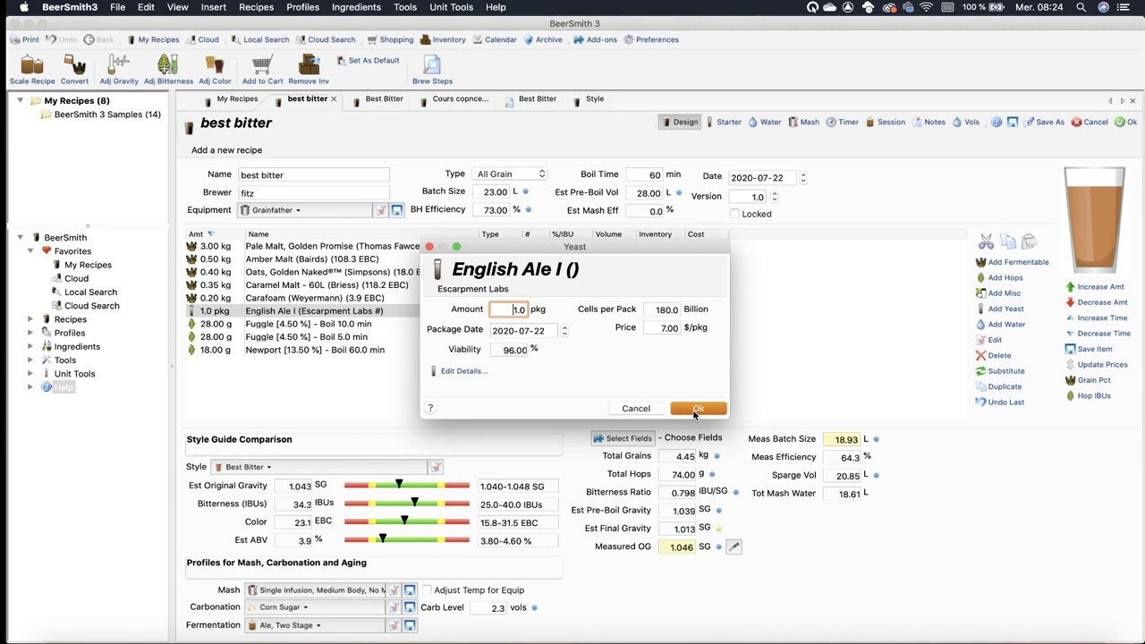
pyautogui.click(998, 376)
pyautogui.write('e')
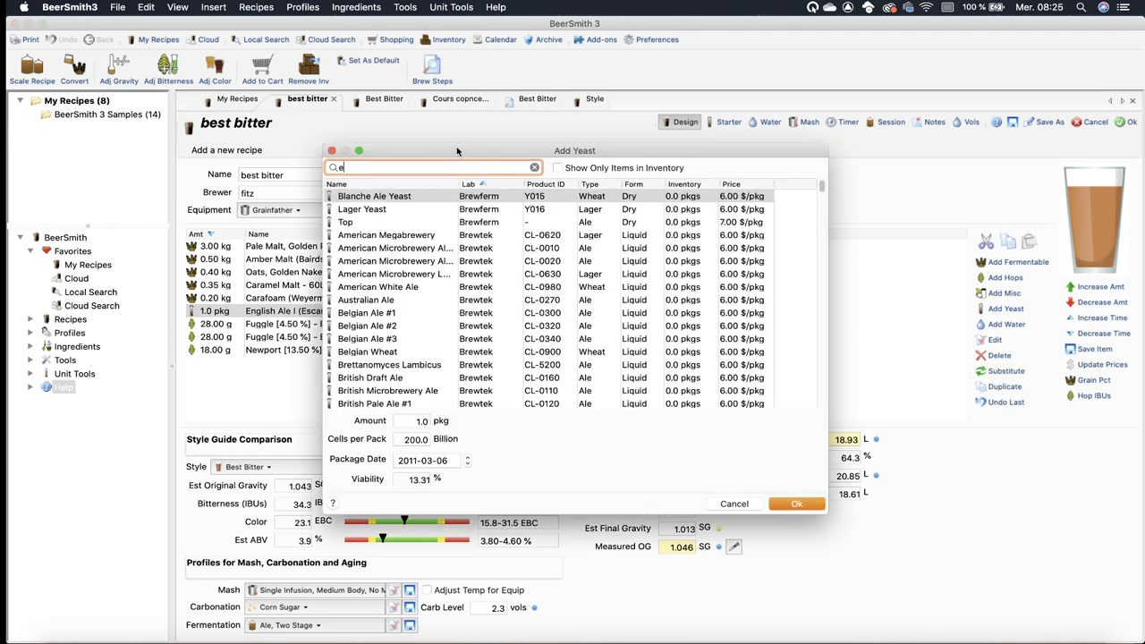
pyautogui.write('scar')
pyautogui.scroll(-3, 396, 247)
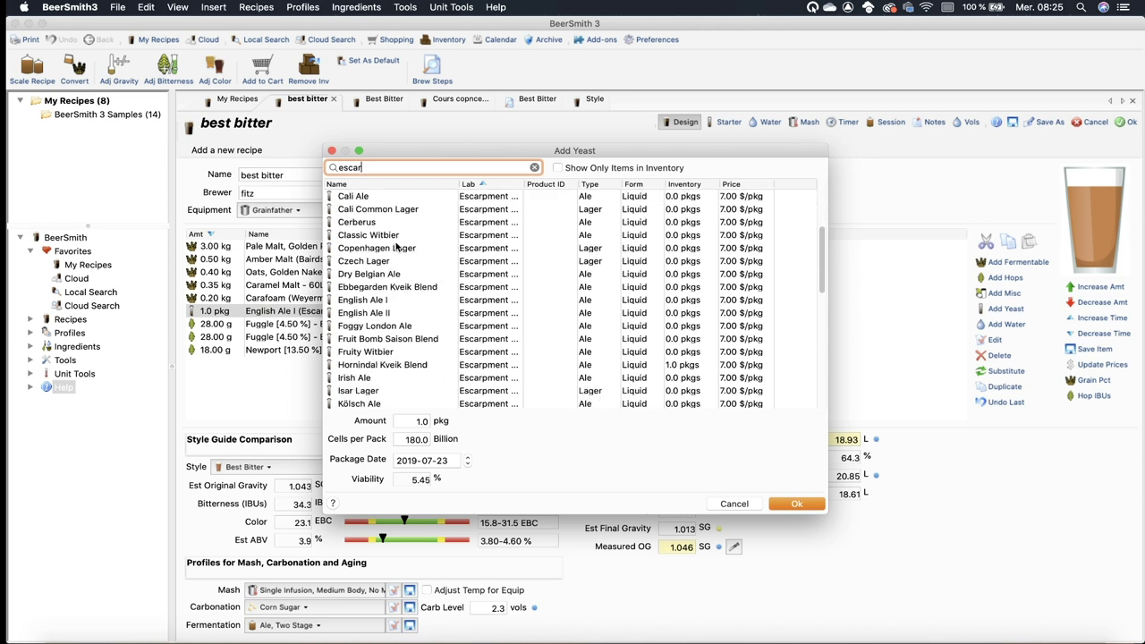
pyautogui.doubleClick(363, 312)
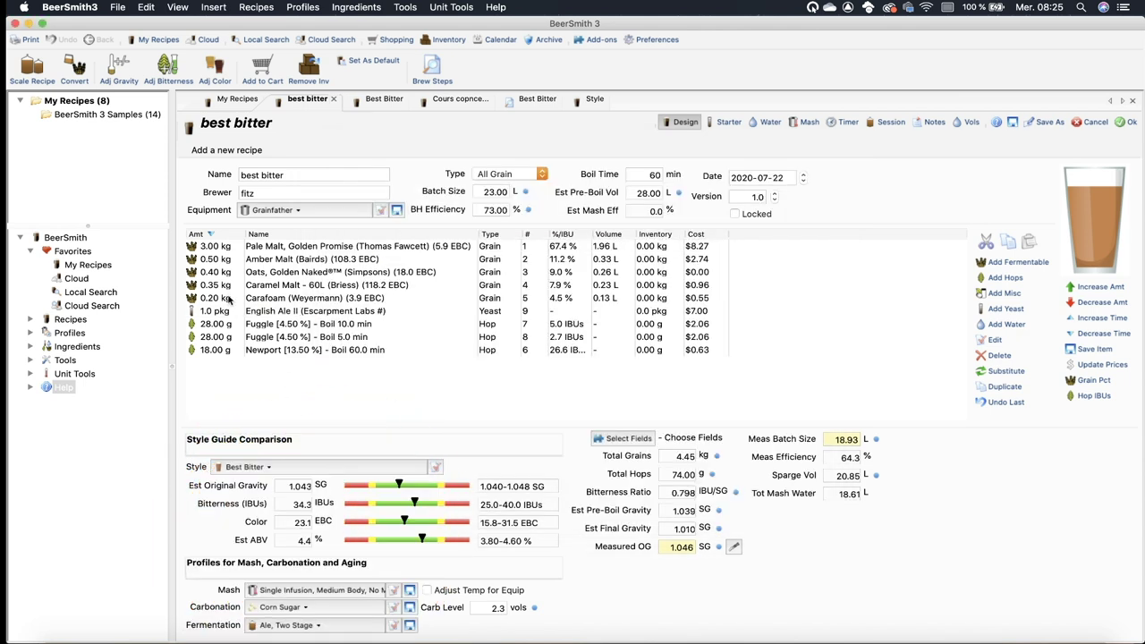
# Step: Read the attenuation, temperature range and notes in the full details of the recipe's English Ale II yeast
pyautogui.doubleClick(273, 313)
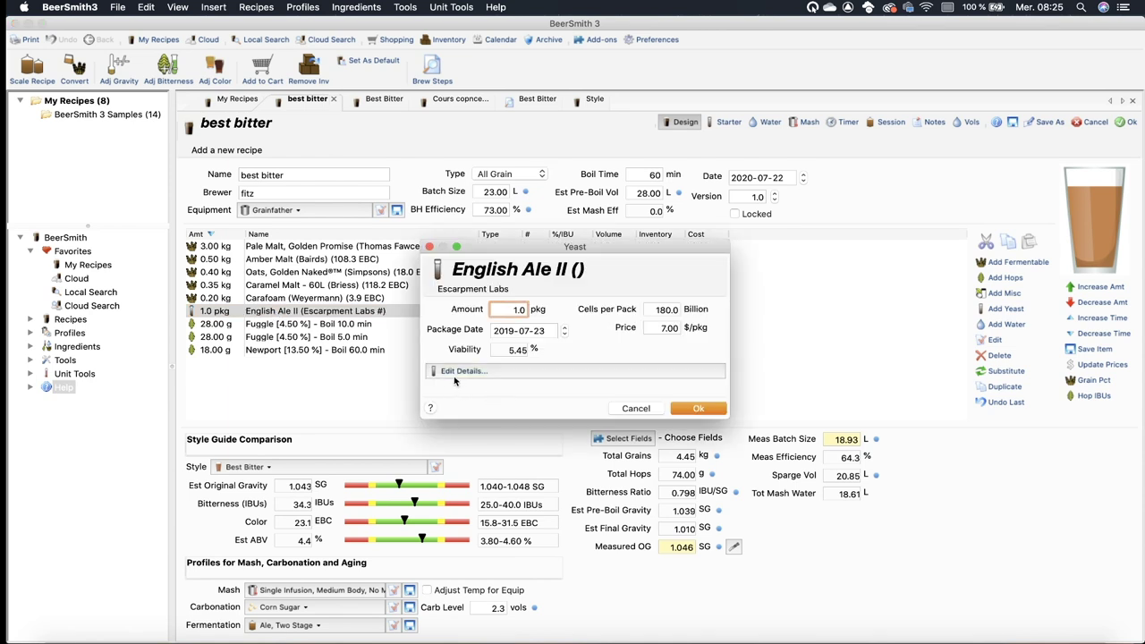
pyautogui.click(455, 373)
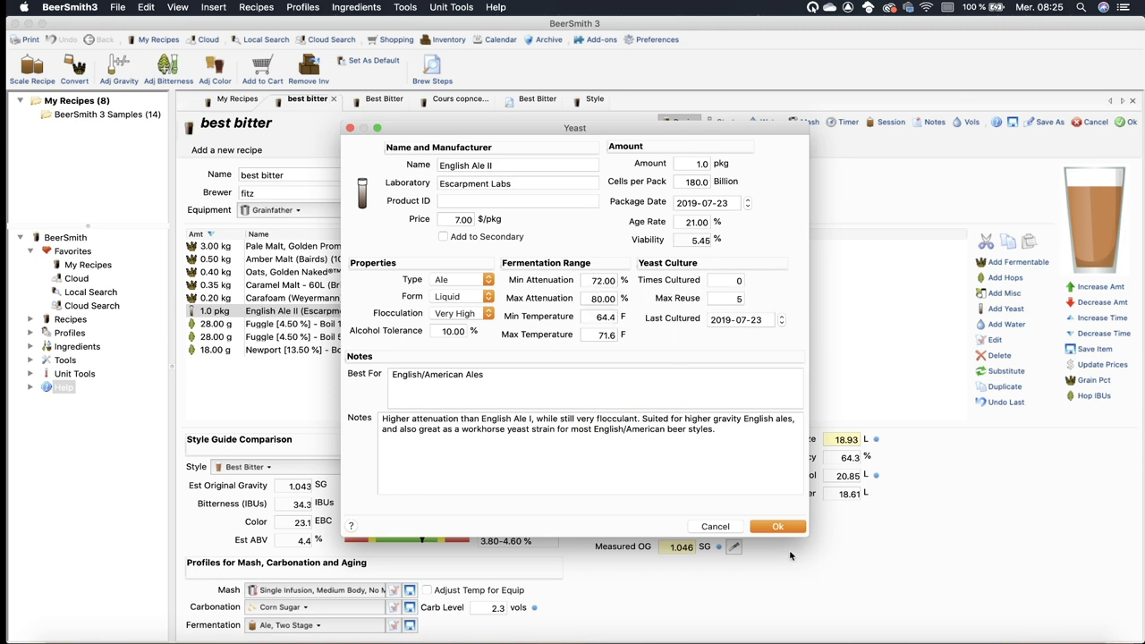
pyautogui.click(776, 526)
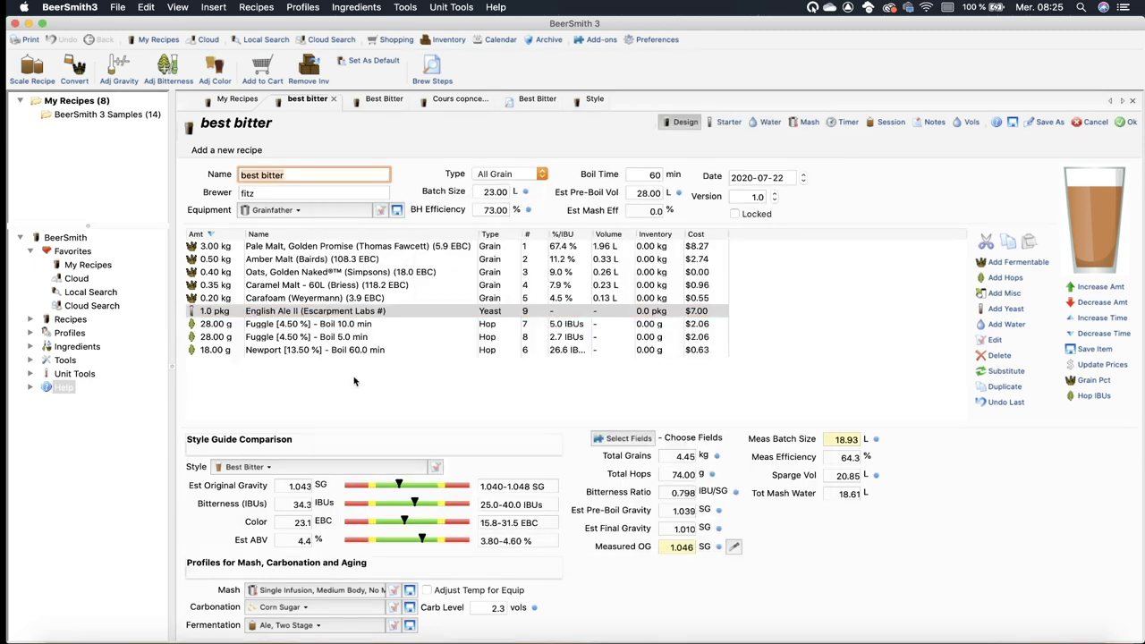
# Step: Substitute the recipe's English Ale II yeast with English Ale I from Escarpment Labs
pyautogui.doubleClick(314, 318)
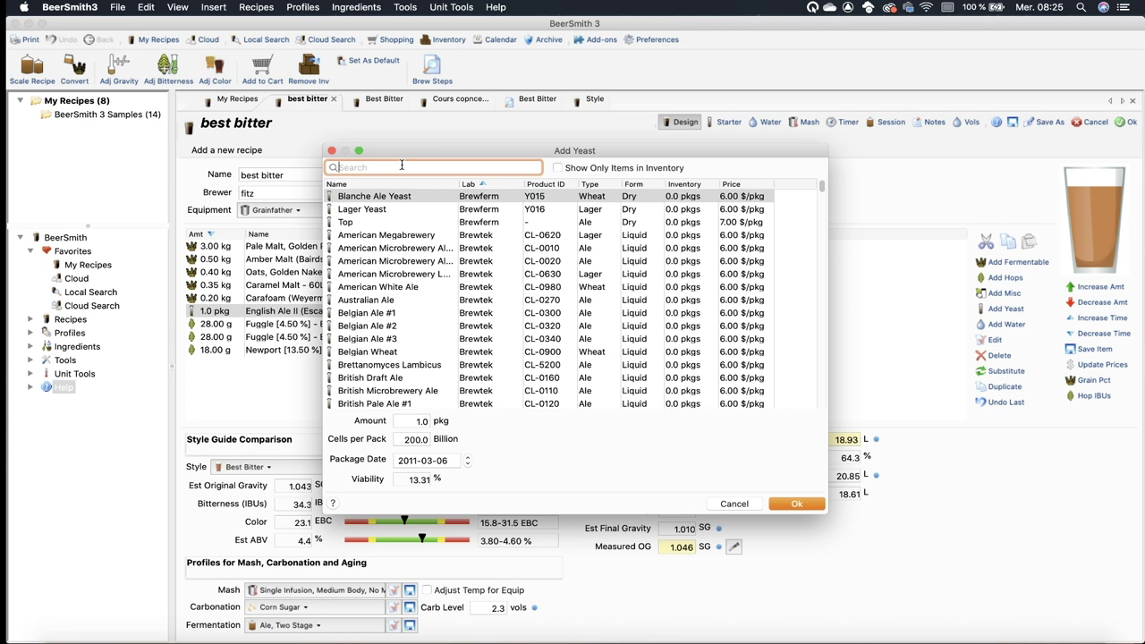
pyautogui.write('escar')
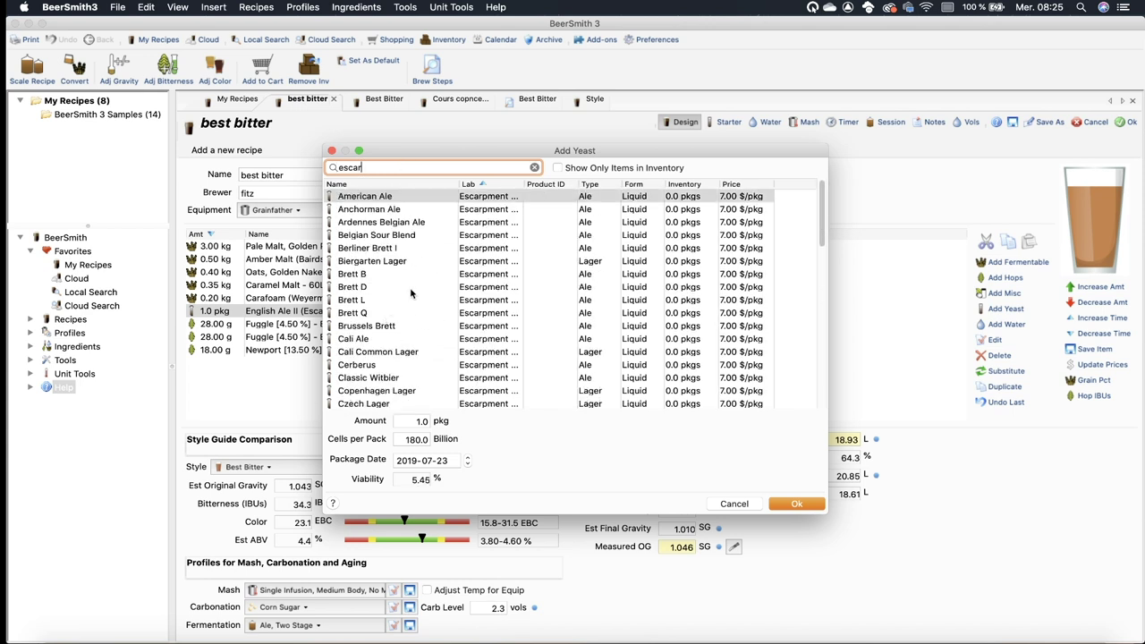
pyautogui.scroll(-2, 392, 366)
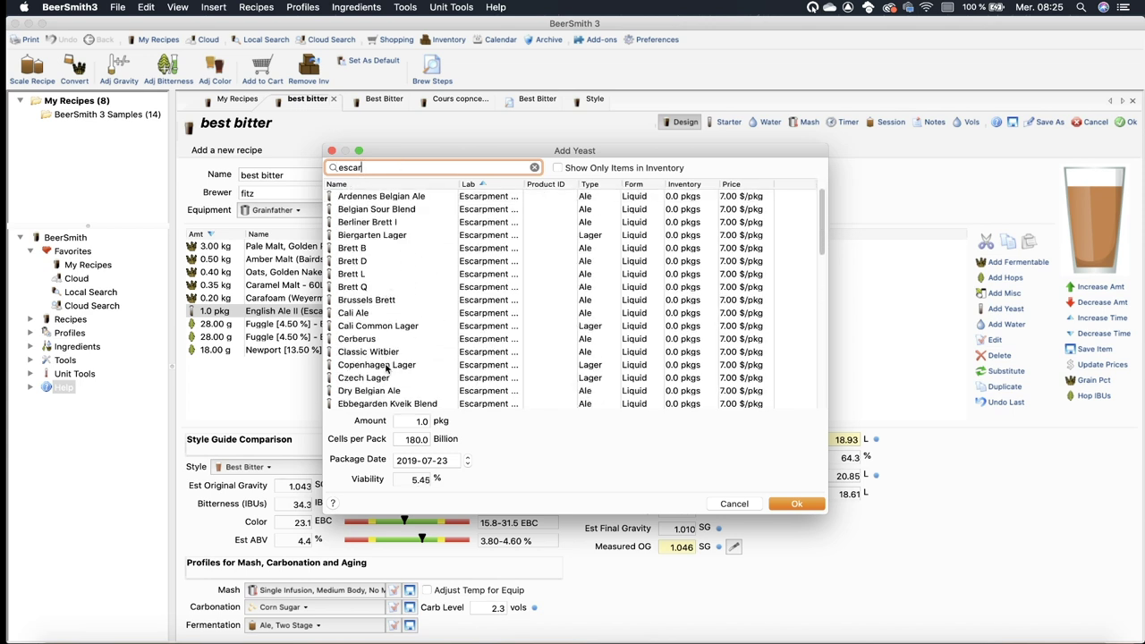
pyautogui.scroll(-6, 386, 368)
pyautogui.doubleClick(381, 345)
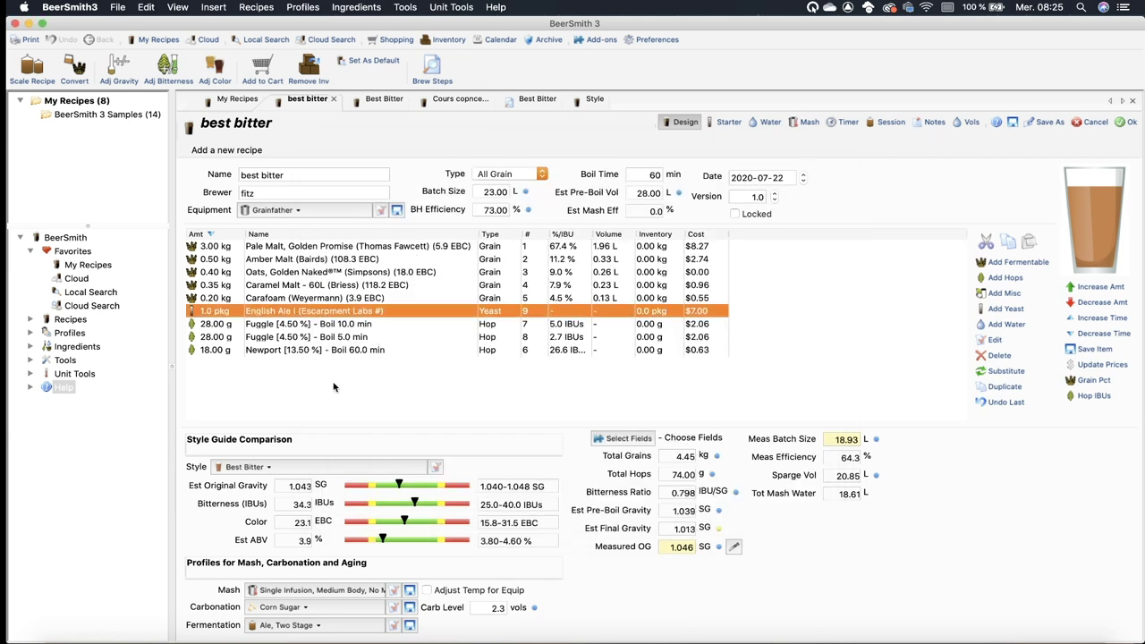
pyautogui.click(340, 387)
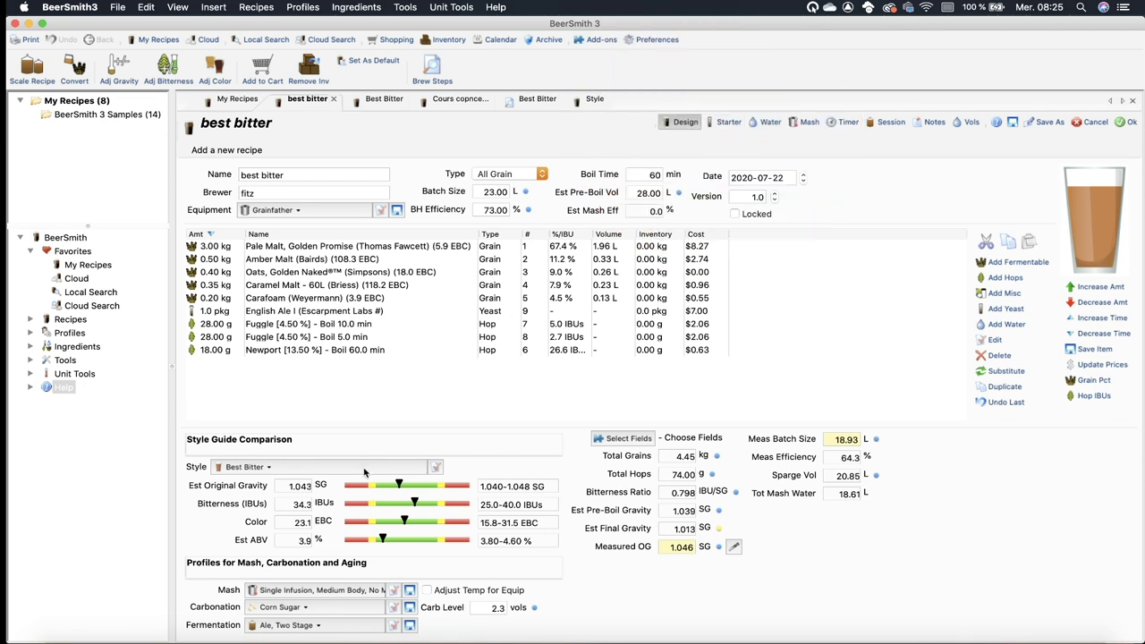
# Step: Set the Mash In step of the mash profile to 155 F for 30 min
pyautogui.click(807, 122)
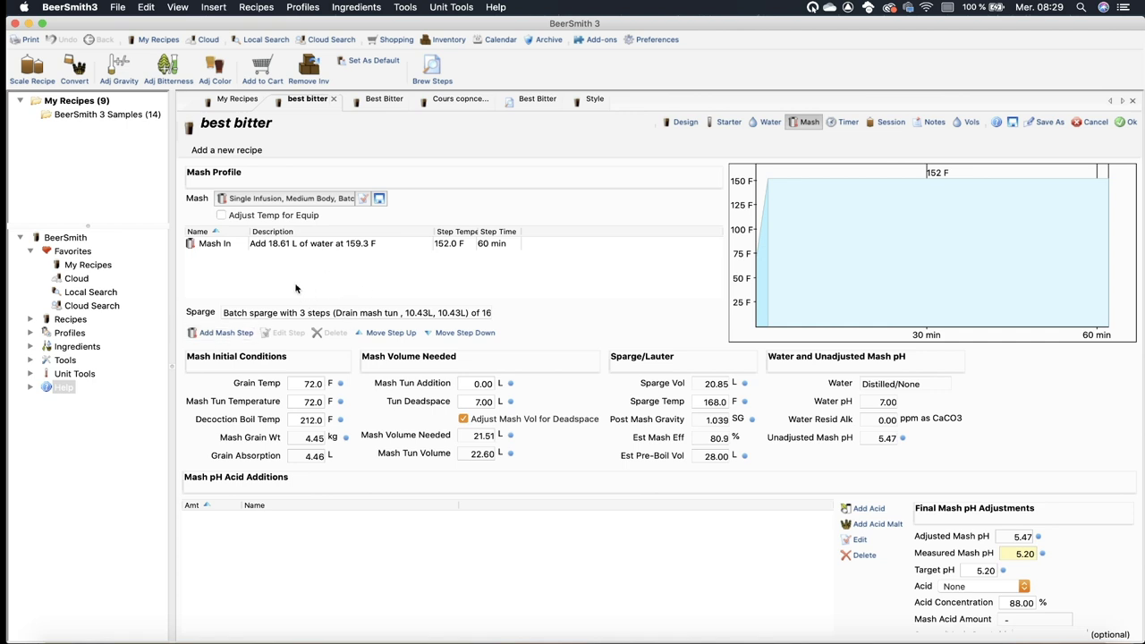
pyautogui.doubleClick(341, 243)
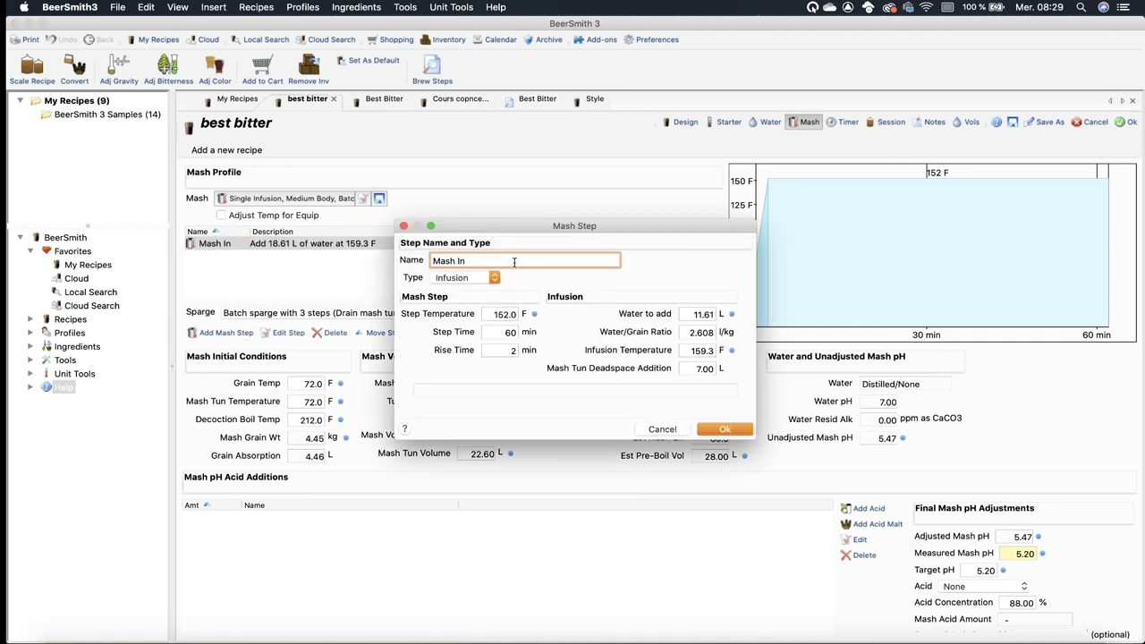
pyautogui.click(491, 314)
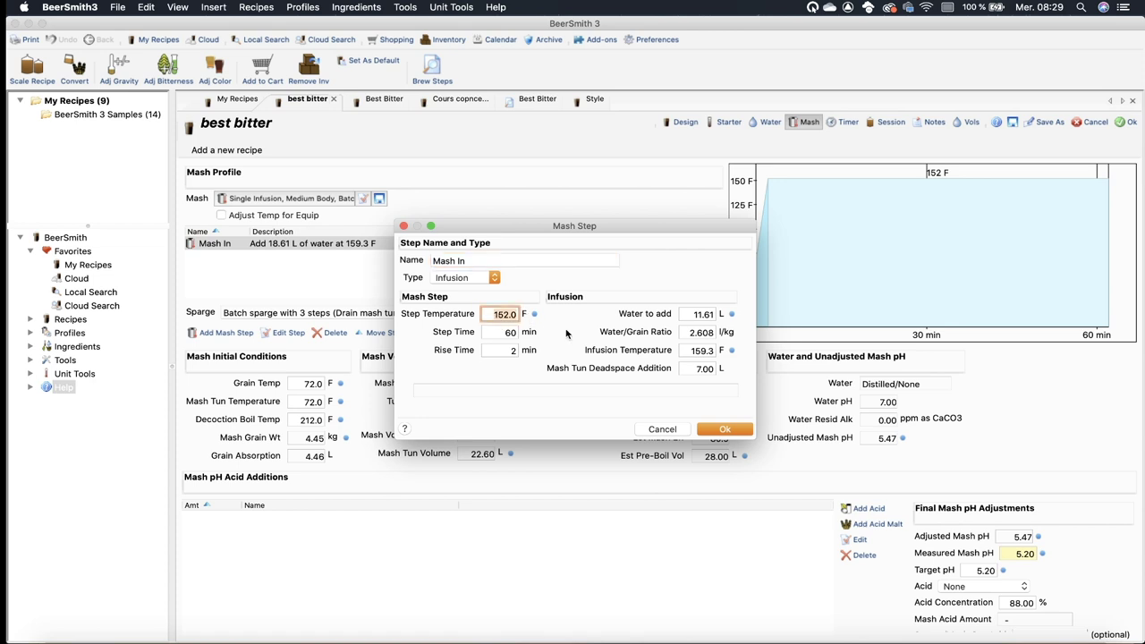
pyautogui.write('155')
pyautogui.click(488, 331)
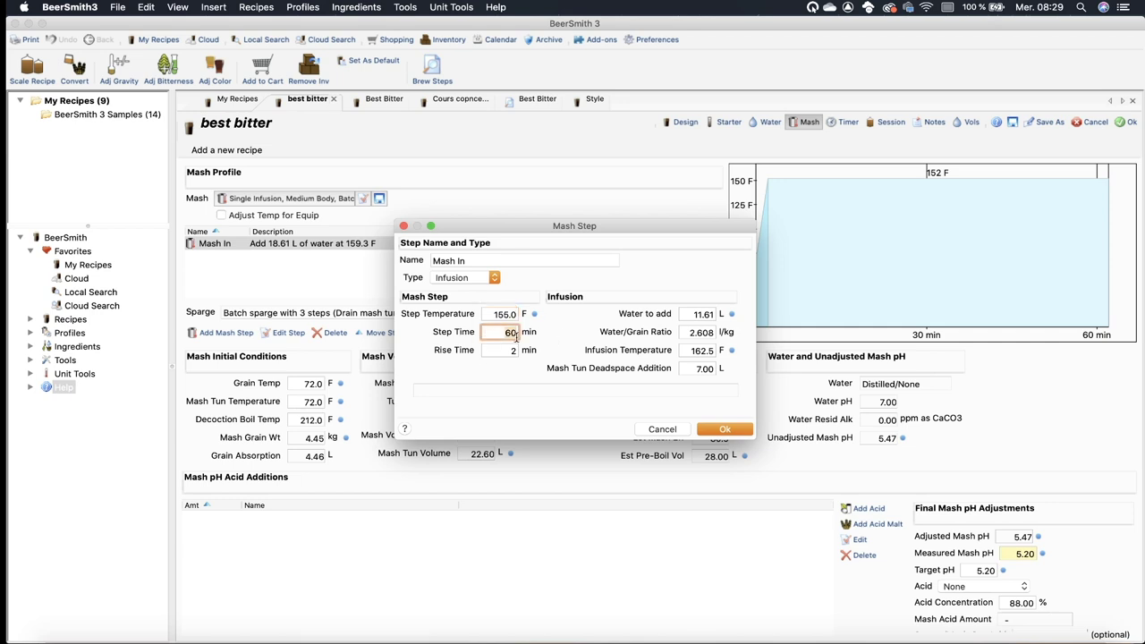
pyautogui.write('3')
pyautogui.click(720, 431)
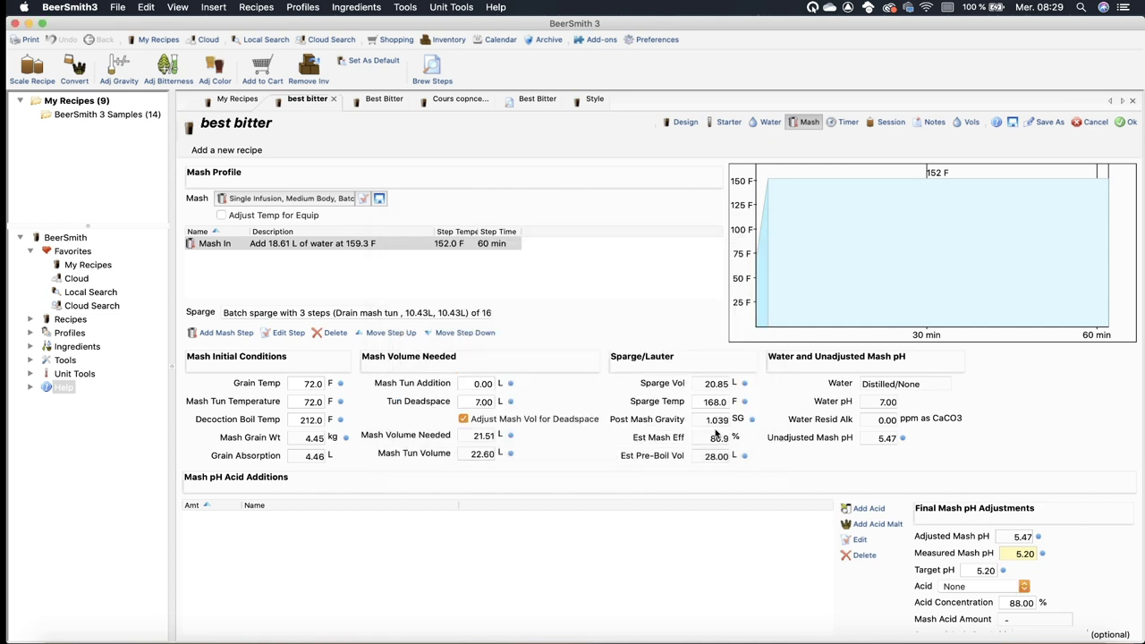
# Step: Add an infusion mash step named "mash out" at 165 F with a step time of 15 min
pyautogui.click(240, 335)
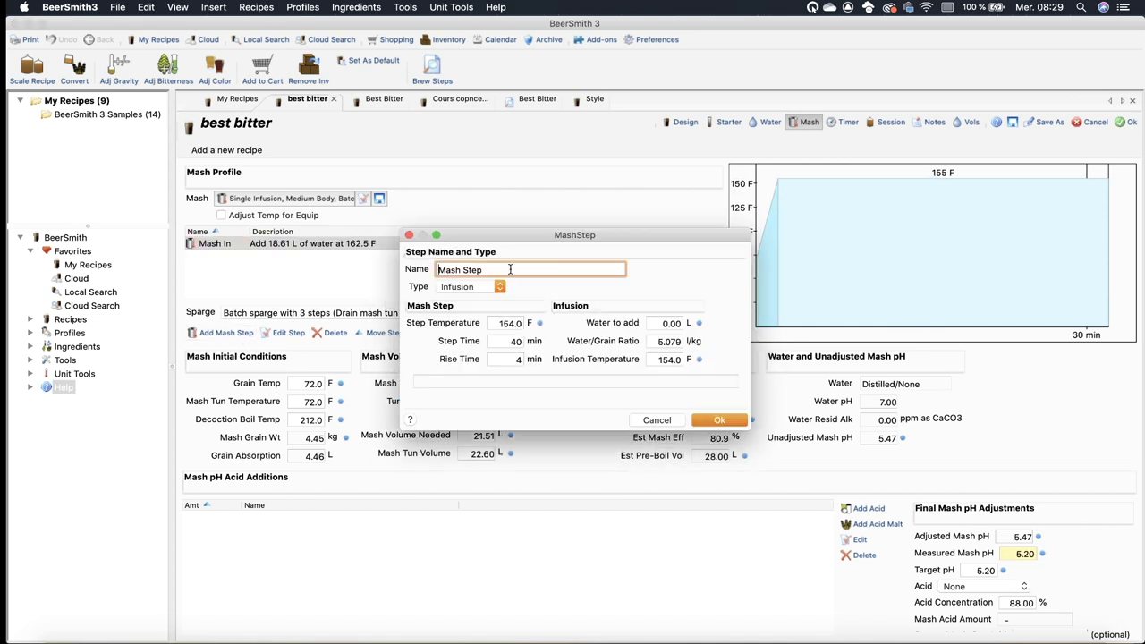
pyautogui.moveTo(510, 269); pyautogui.dragTo(397, 261)
pyautogui.write('mash out')
pyautogui.press('Tab')
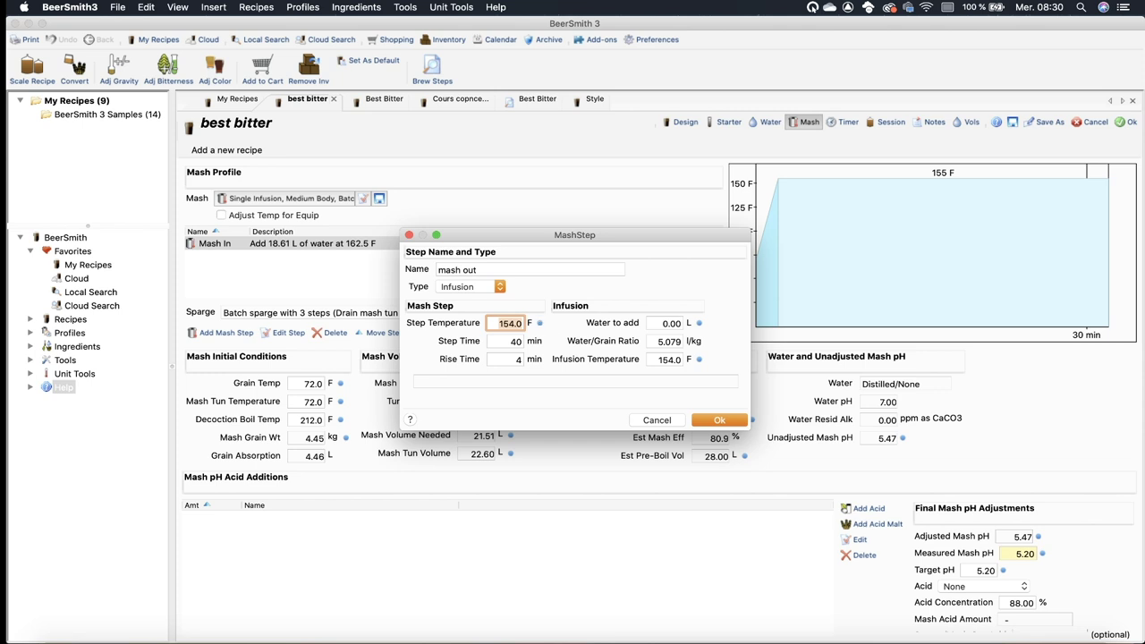
pyautogui.write('165')
pyautogui.press('Tab')
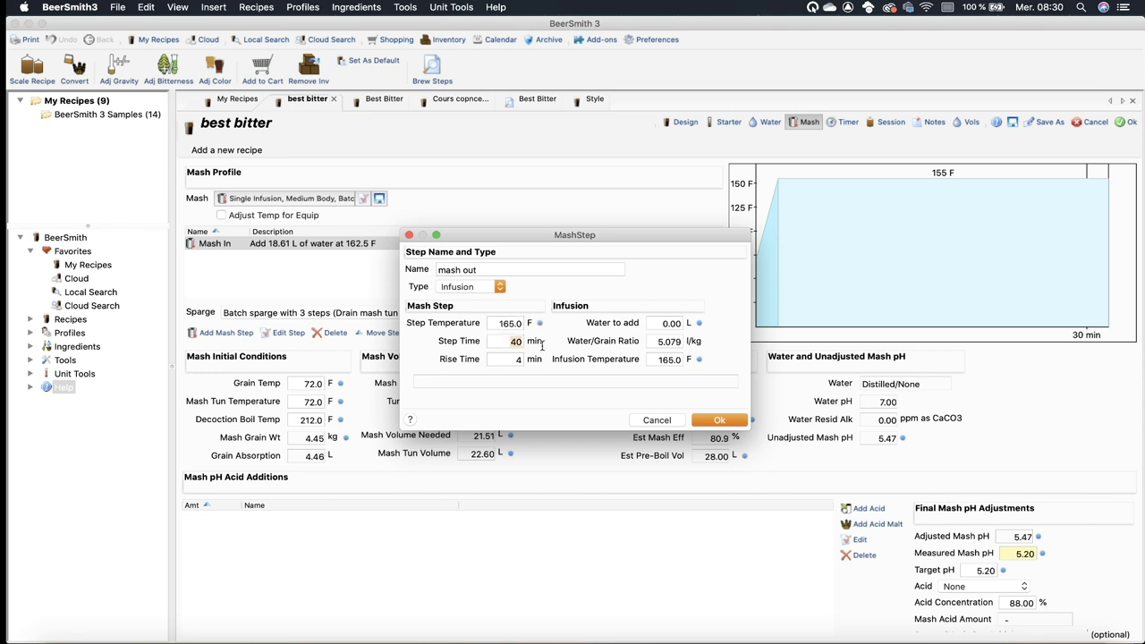
pyautogui.write('15')
pyautogui.click(721, 421)
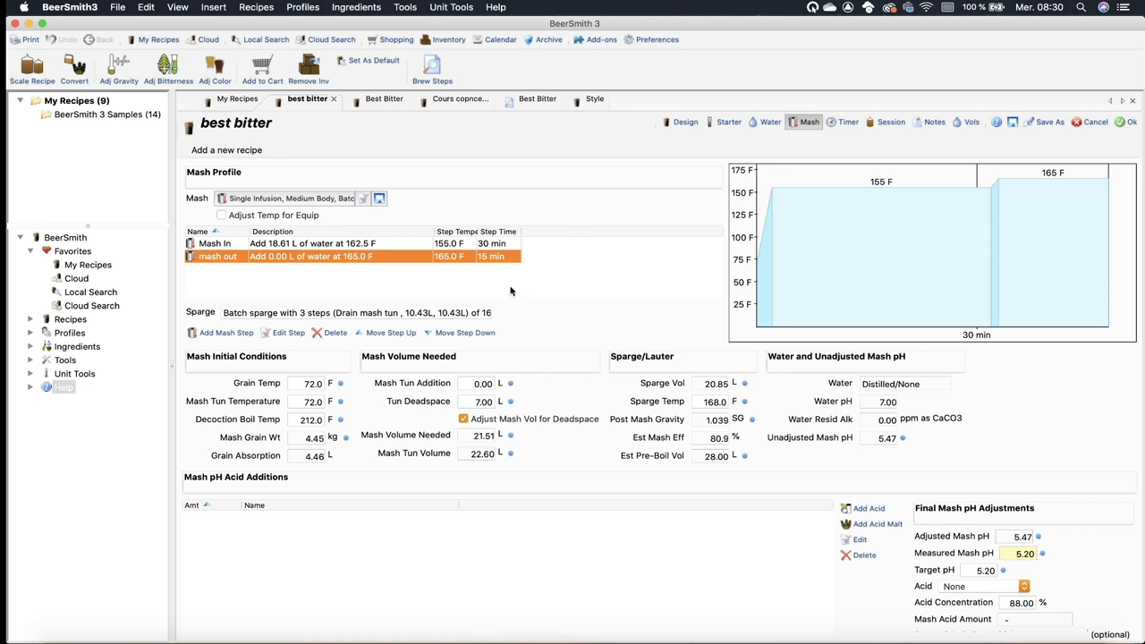
# Step: Preview the recipe's step-by-step brewing instructions and check the mash-in water volume and temperature
pyautogui.click(681, 122)
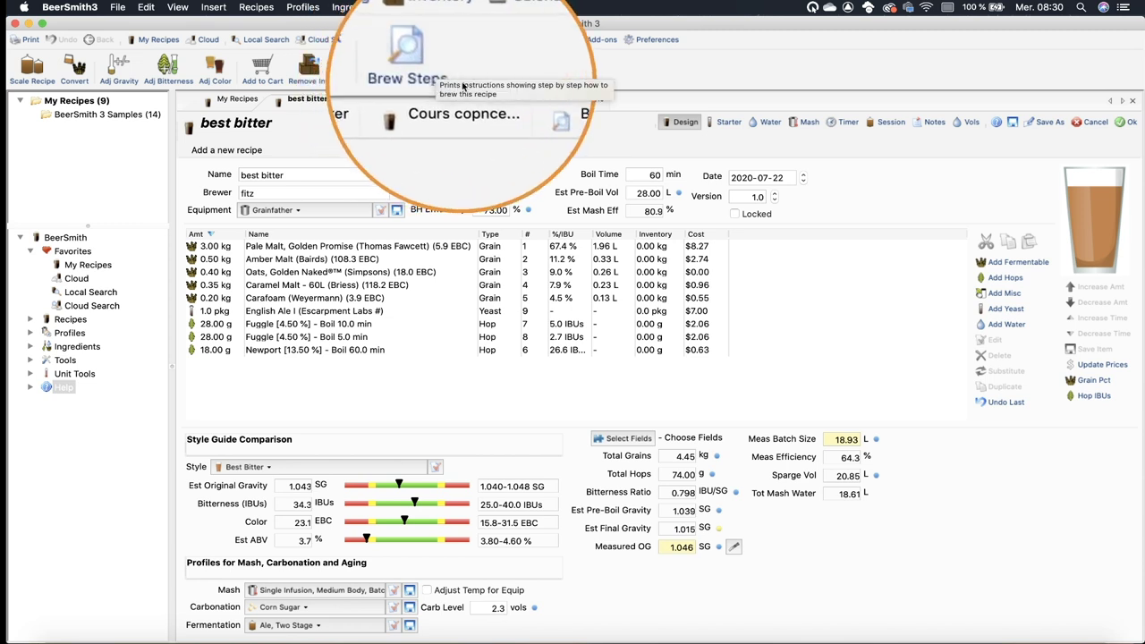
pyautogui.click(438, 70)
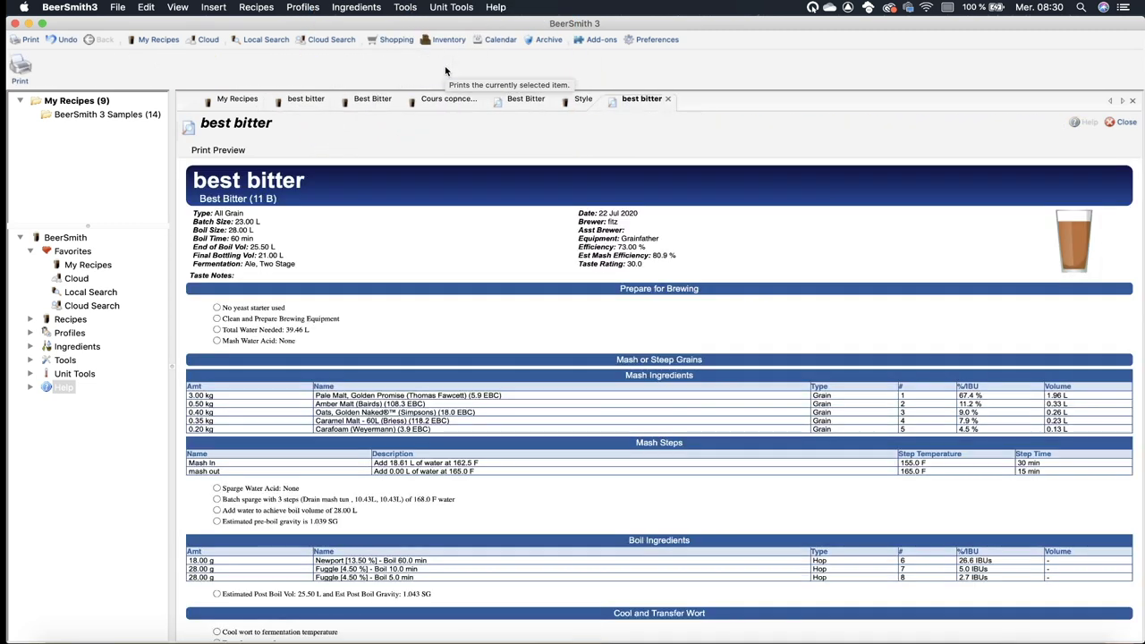
pyautogui.scroll(-5, 310, 232)
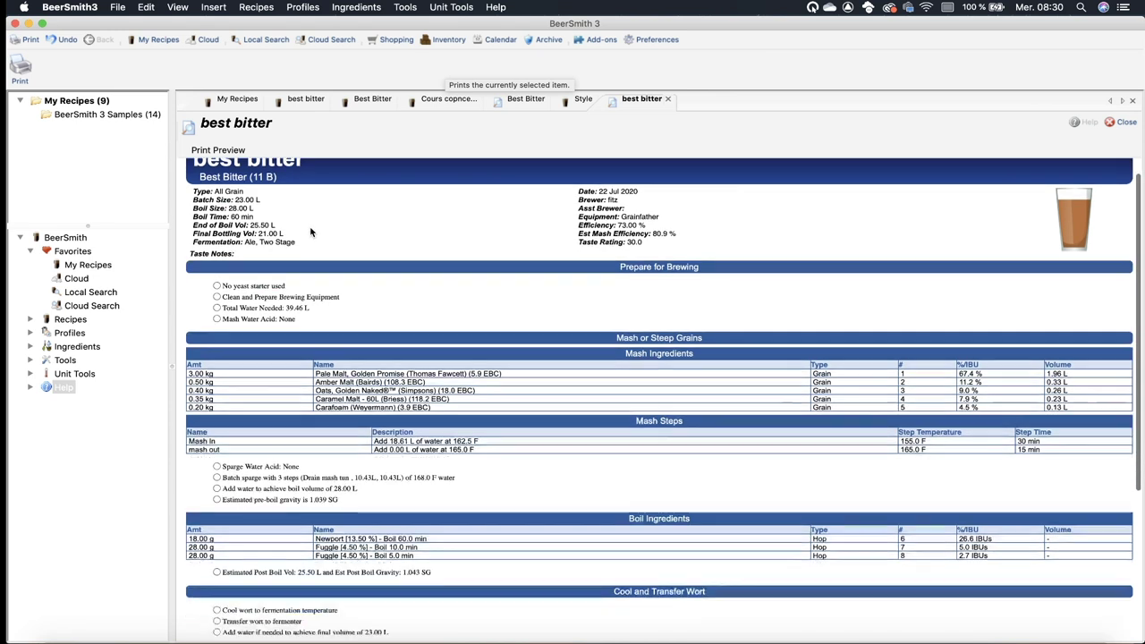
pyautogui.scroll(-2, 310, 233)
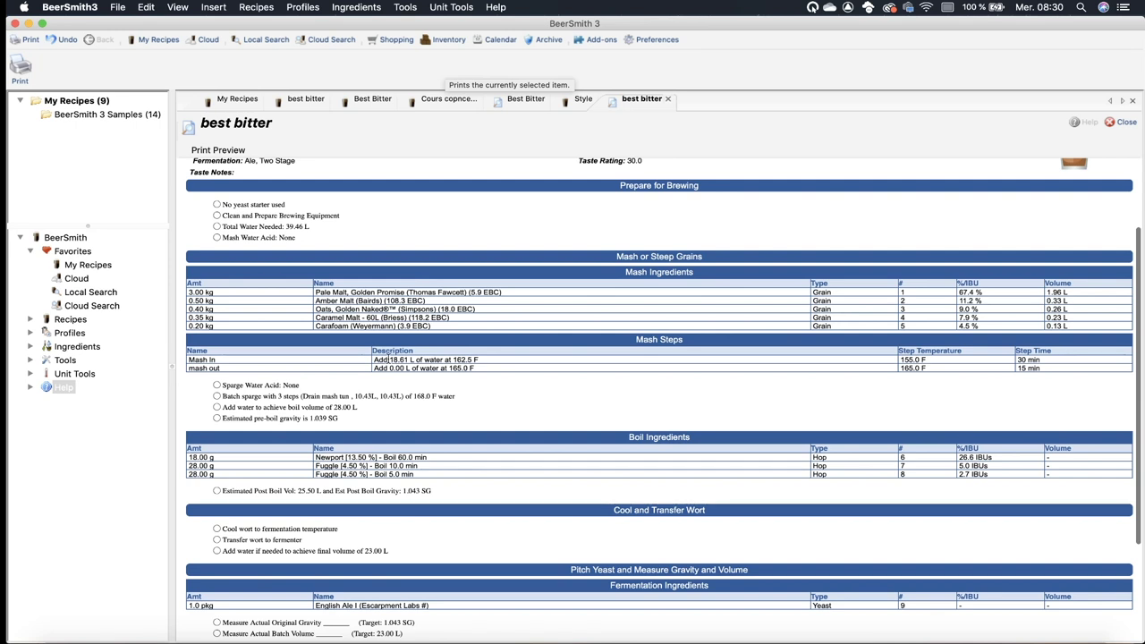
pyautogui.moveTo(389, 360); pyautogui.dragTo(481, 360)
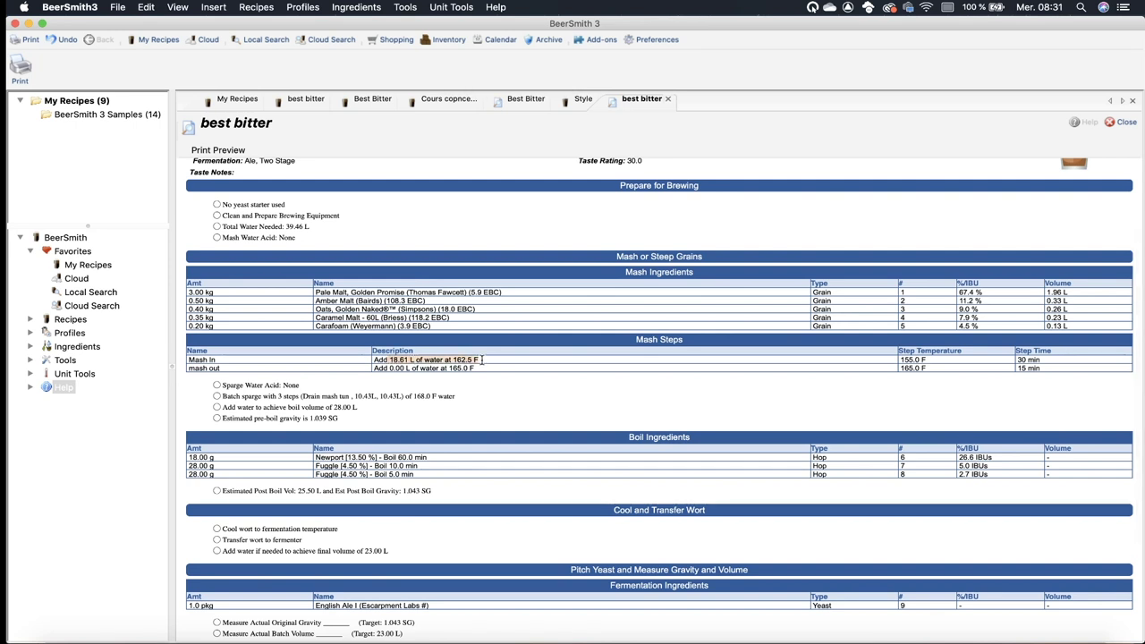
# Step: Check the batch sparge, boil volume, and cooling and transfer instructions in the brew steps preview
pyautogui.scroll(1, 420, 424)
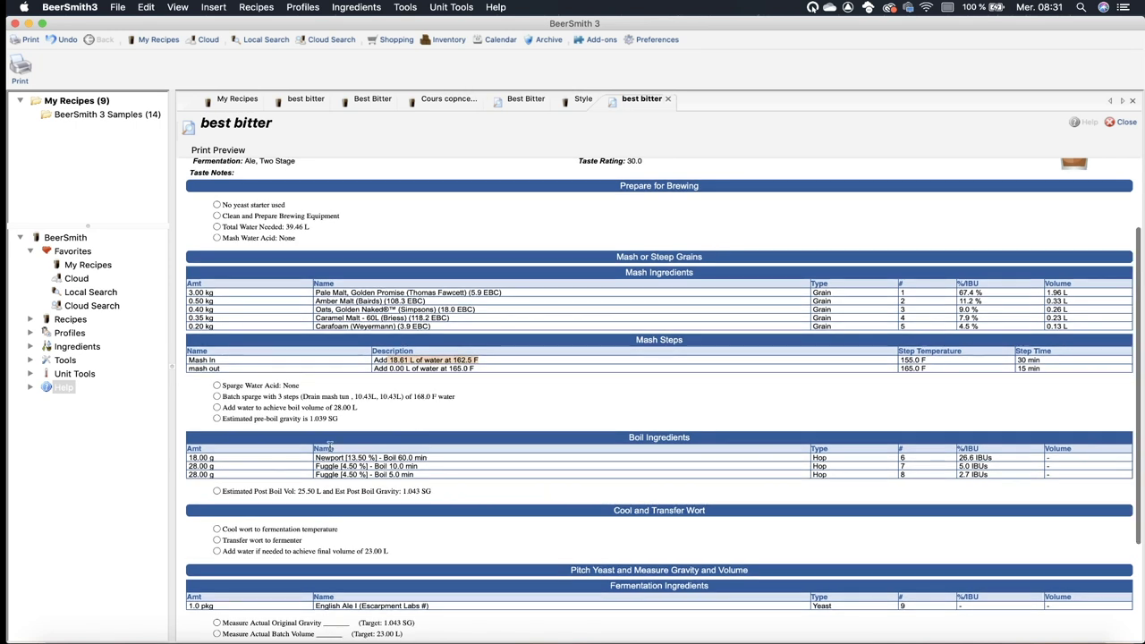
pyautogui.moveTo(340, 395); pyautogui.dragTo(444, 399)
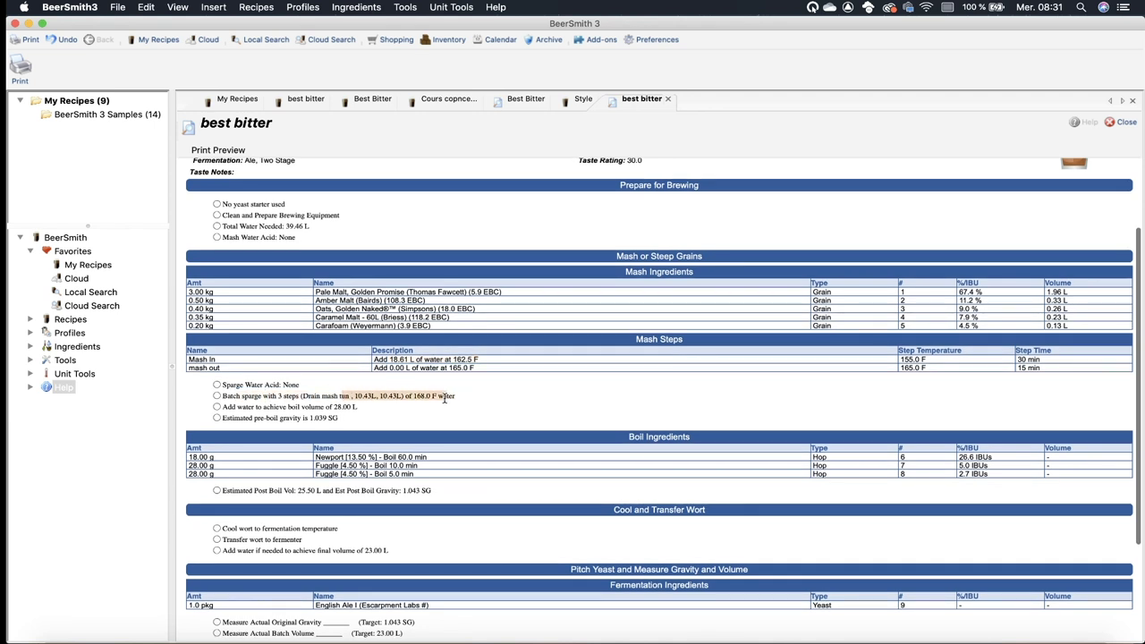
pyautogui.moveTo(237, 407); pyautogui.dragTo(357, 407)
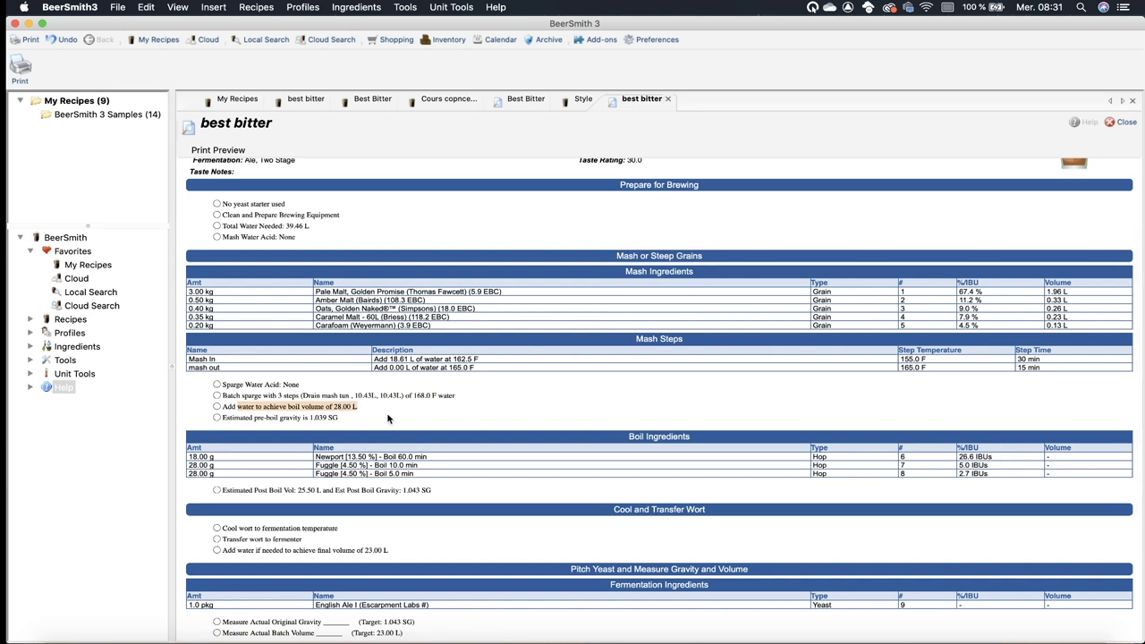
pyautogui.scroll(-3, 367, 474)
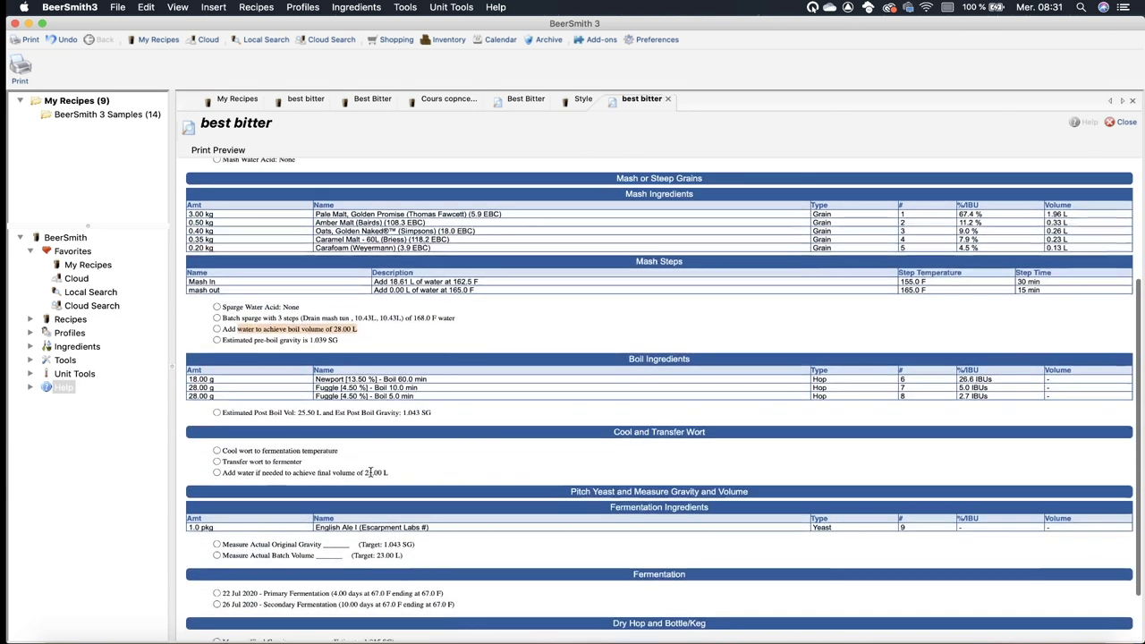
pyautogui.scroll(3, 369, 471)
pyautogui.scroll(3, 370, 472)
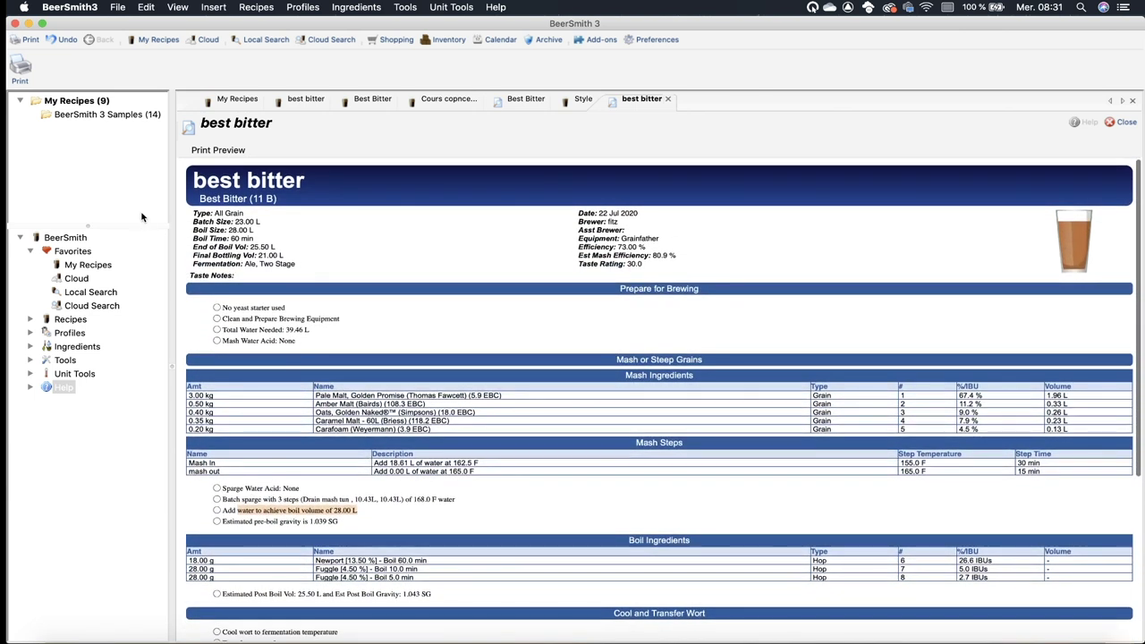
# Step: Return to the recipe design, inspect the Grainfather entry and the new equipment profile wizard, and leave both without changes
pyautogui.click(306, 100)
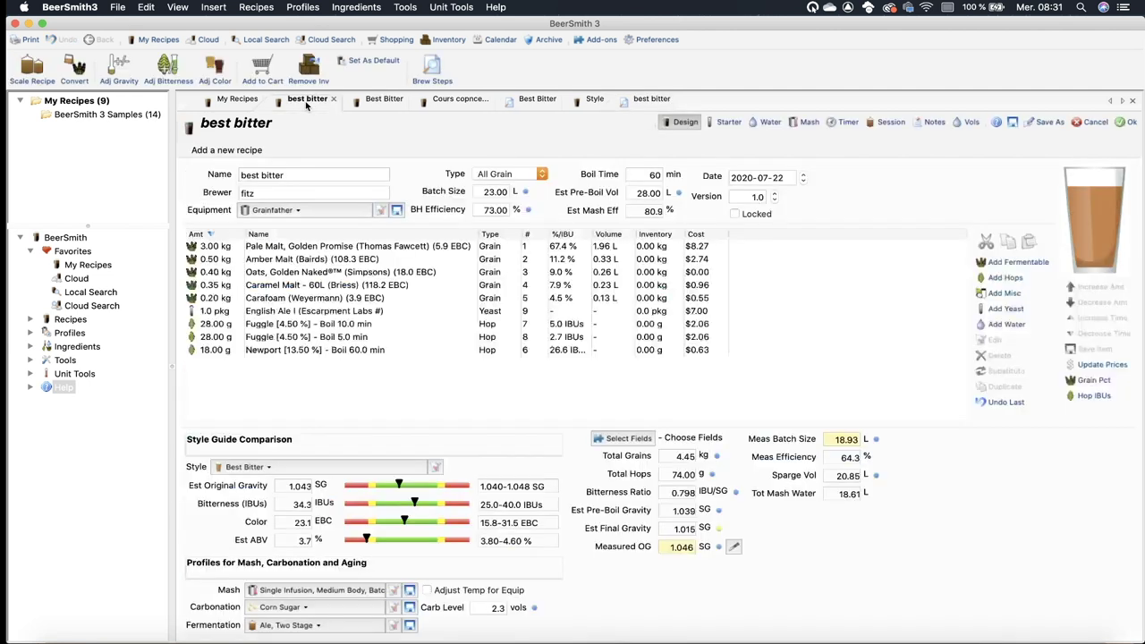
pyautogui.click(302, 214)
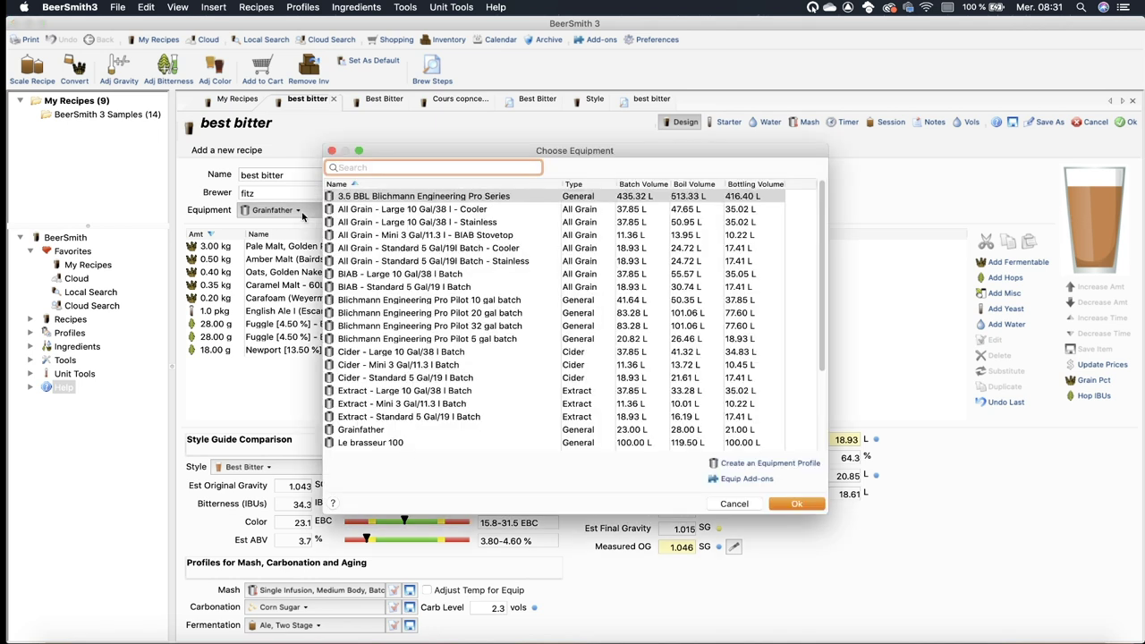
pyautogui.click(383, 432)
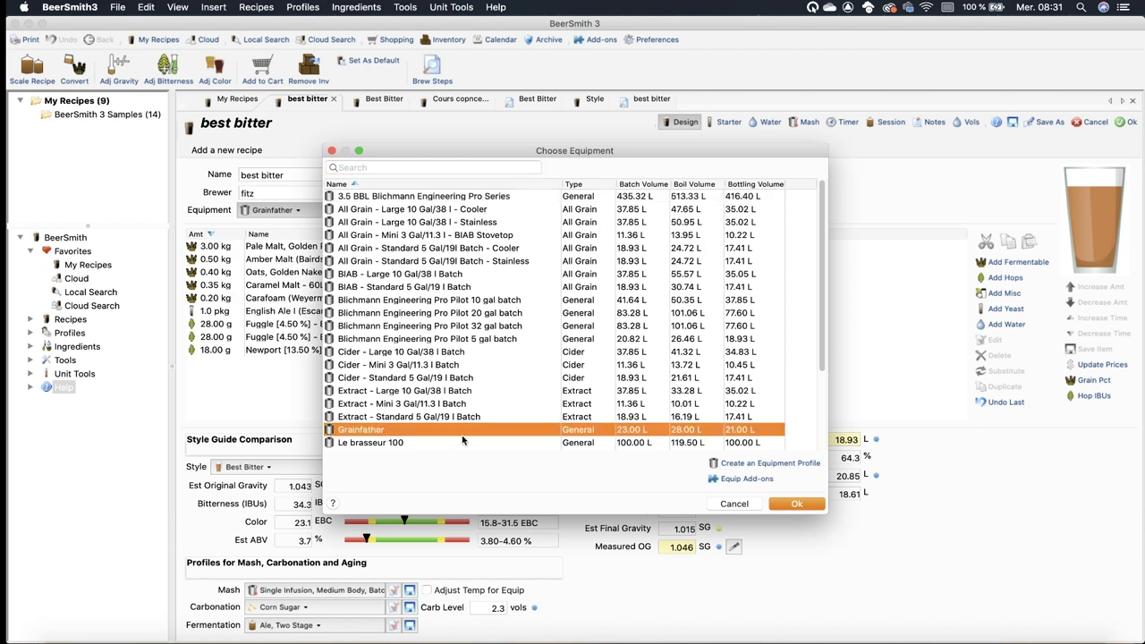
pyautogui.click(416, 431)
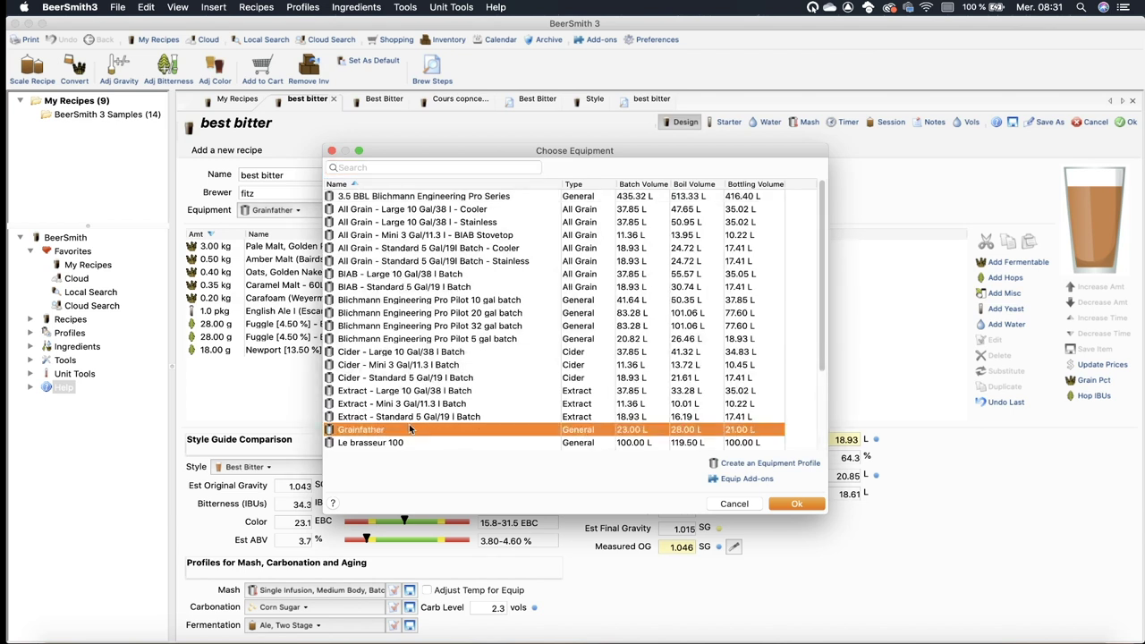
pyautogui.click(726, 464)
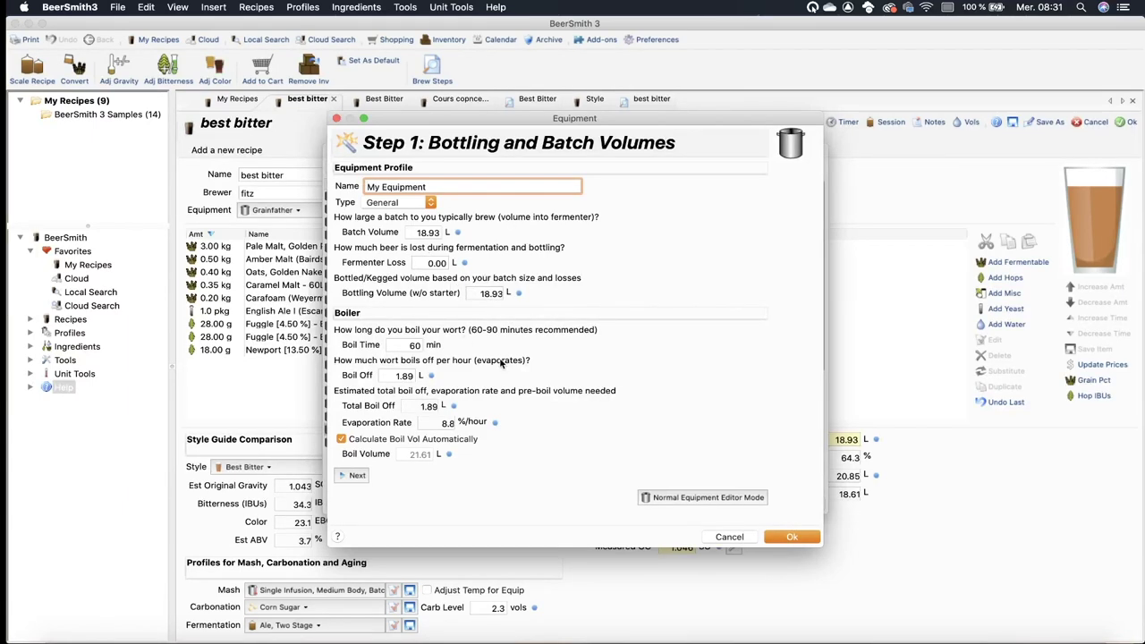
pyautogui.click(730, 537)
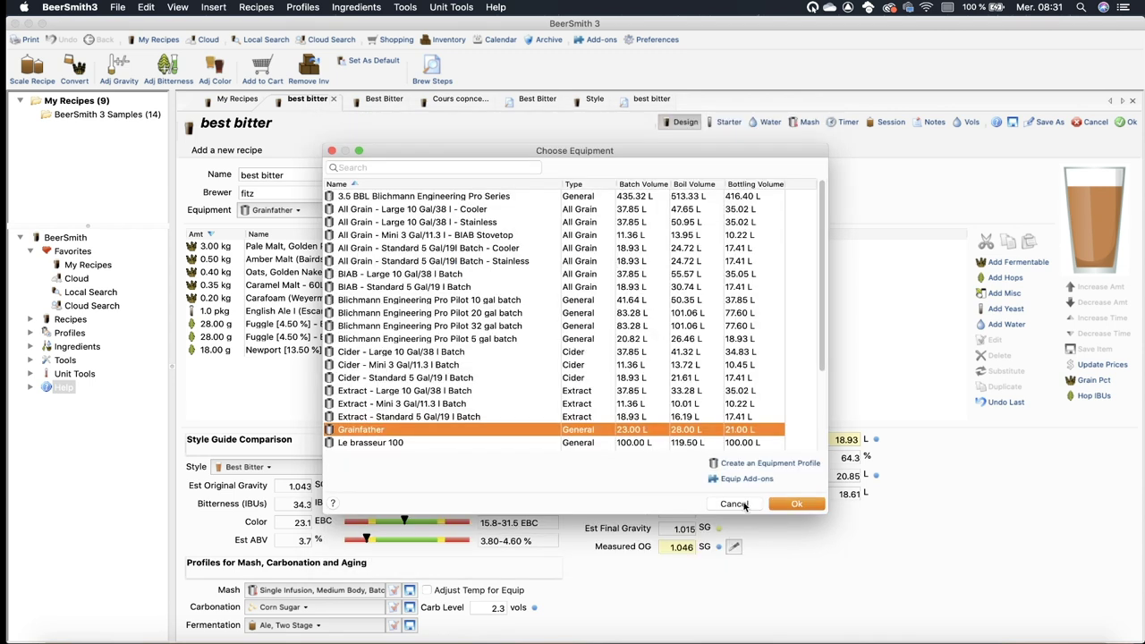
pyautogui.click(742, 504)
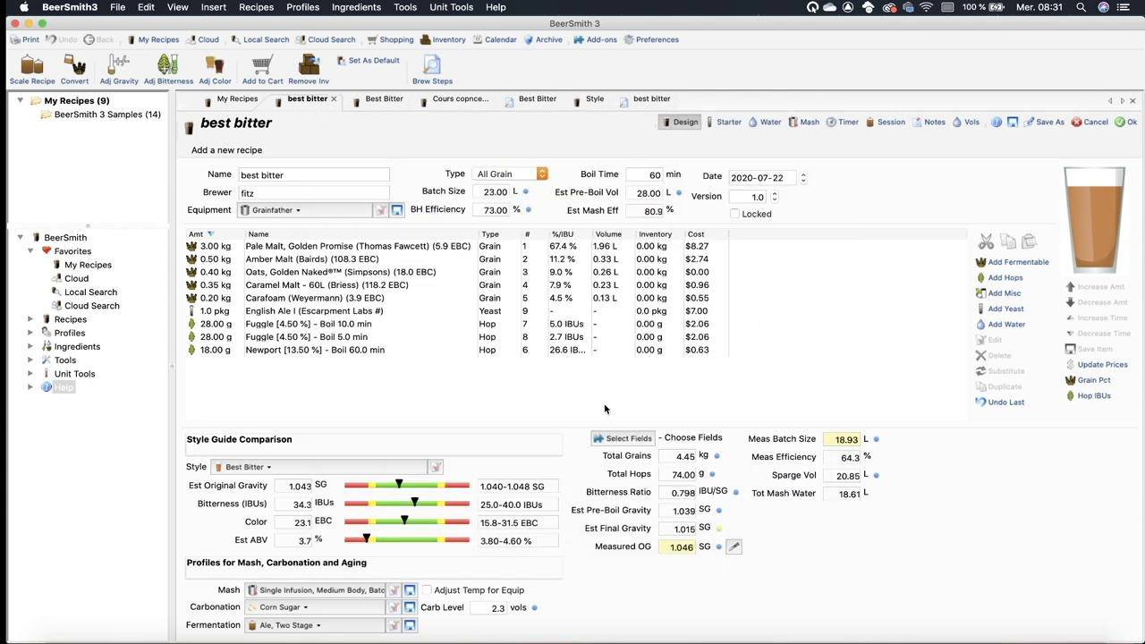